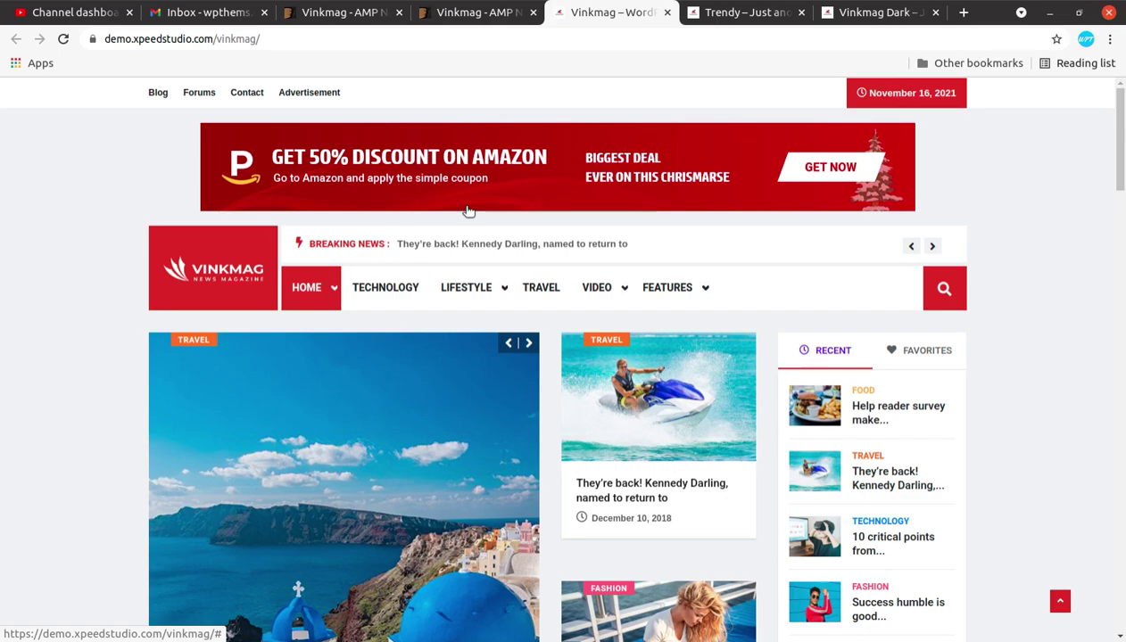
Show the Vinkmag item page on ThemeForest and highlight its 'Newspaper Magazine WordPress Theme' title
left_click(357, 16)
scroll(410, 305, "up", 4)
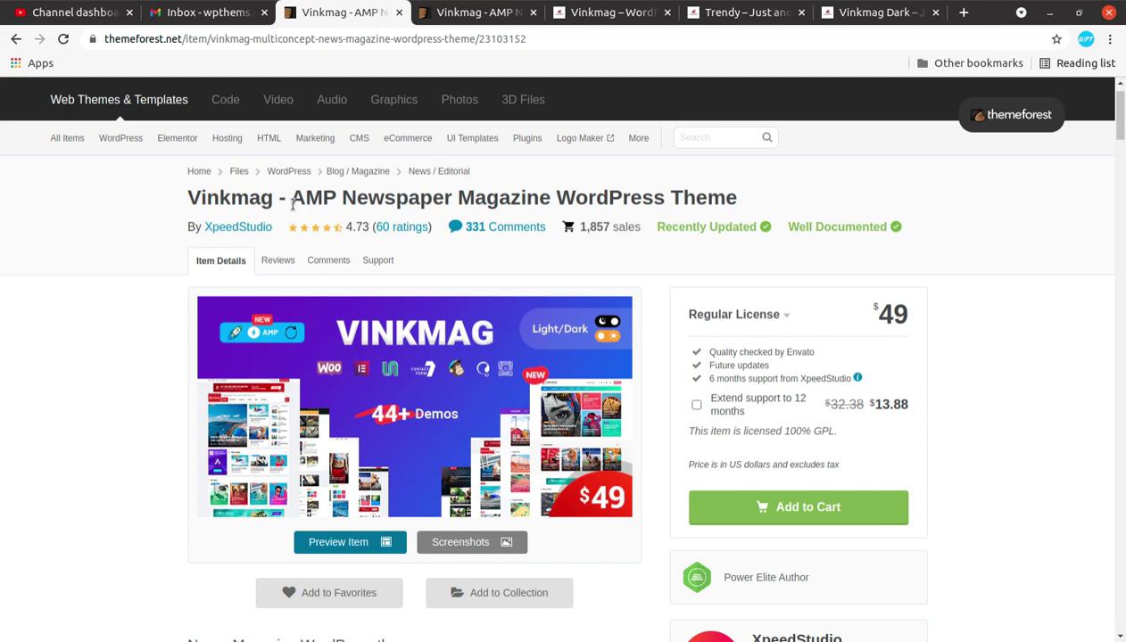
mouse_move(772, 210)
left_mouse_down()
mouse_move(531, 195)
mouse_move(345, 203)
left_mouse_up()
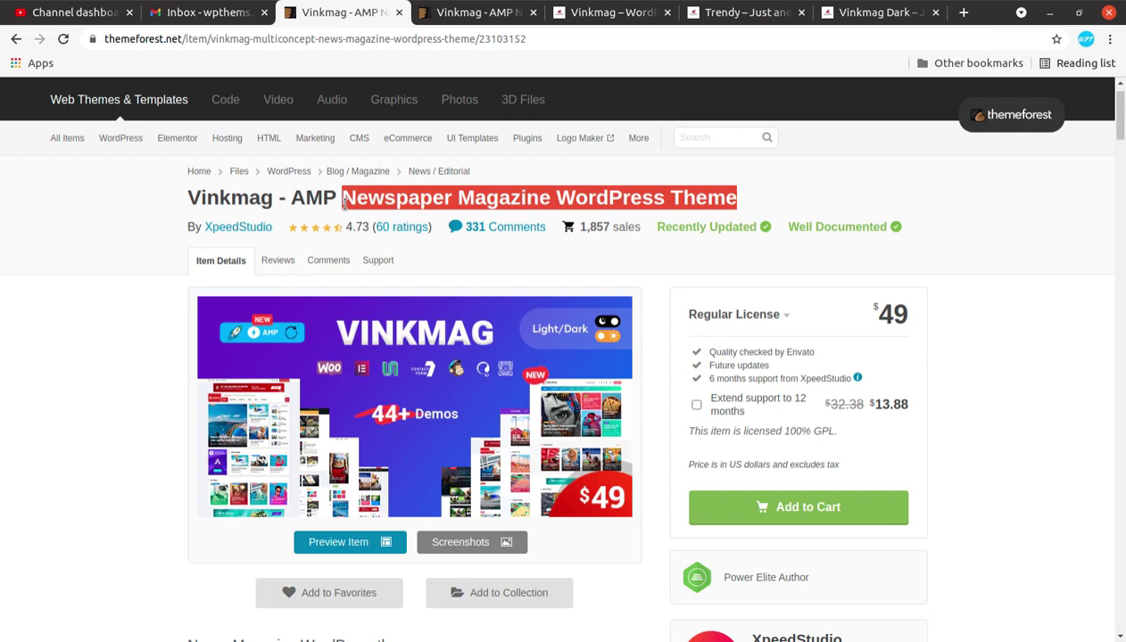
scroll(677, 380, "down", 1)
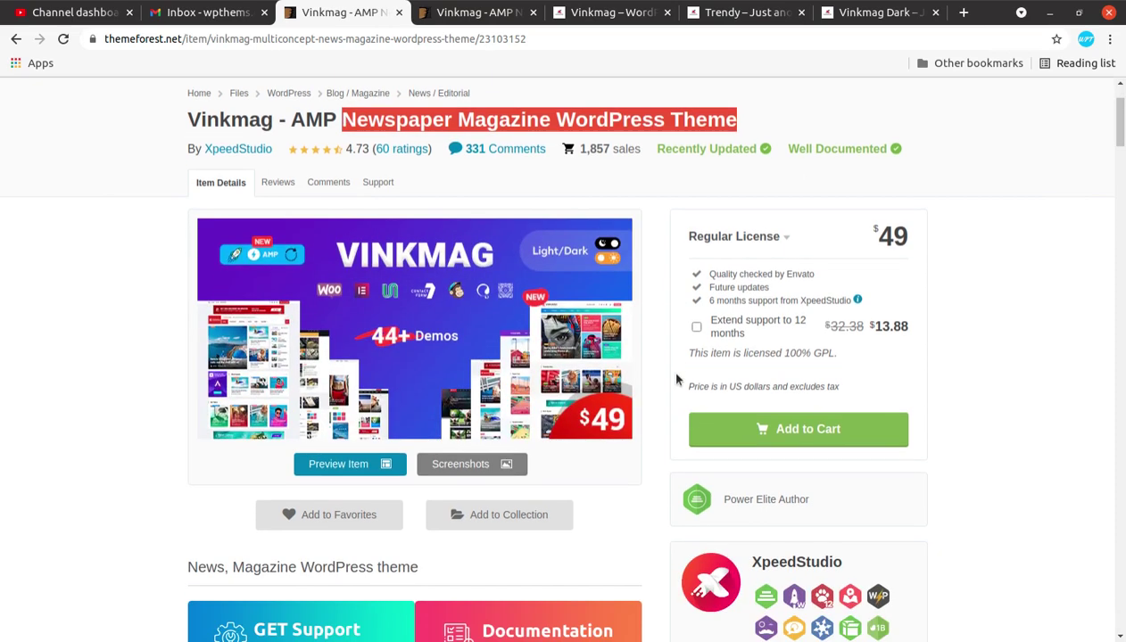
scroll(676, 380, "down", 1)
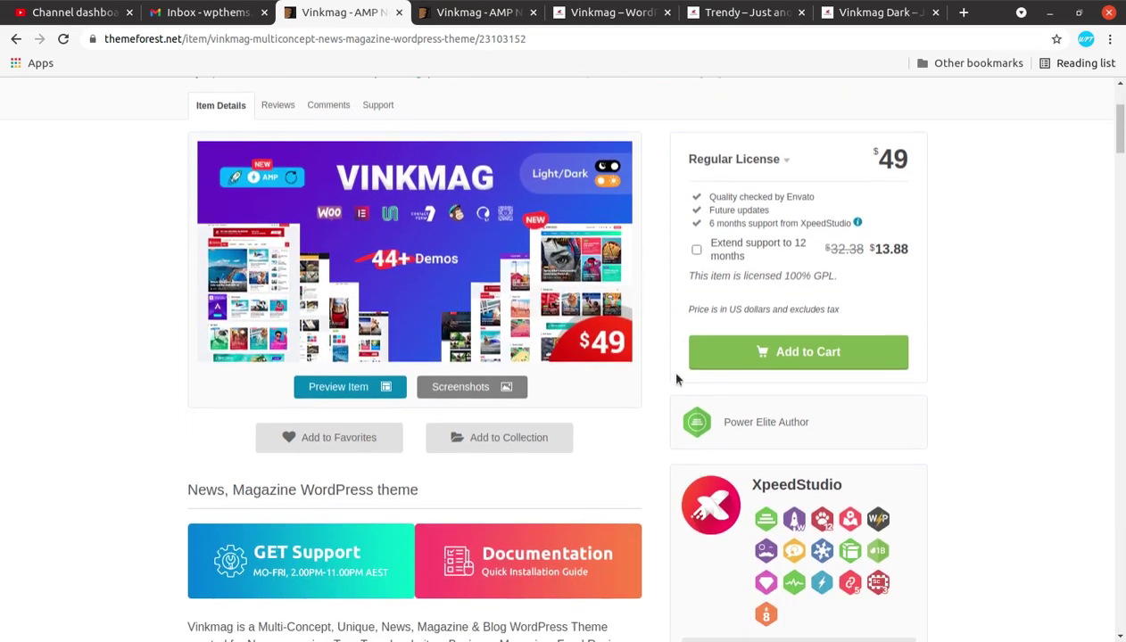
scroll(676, 379, "down", 1)
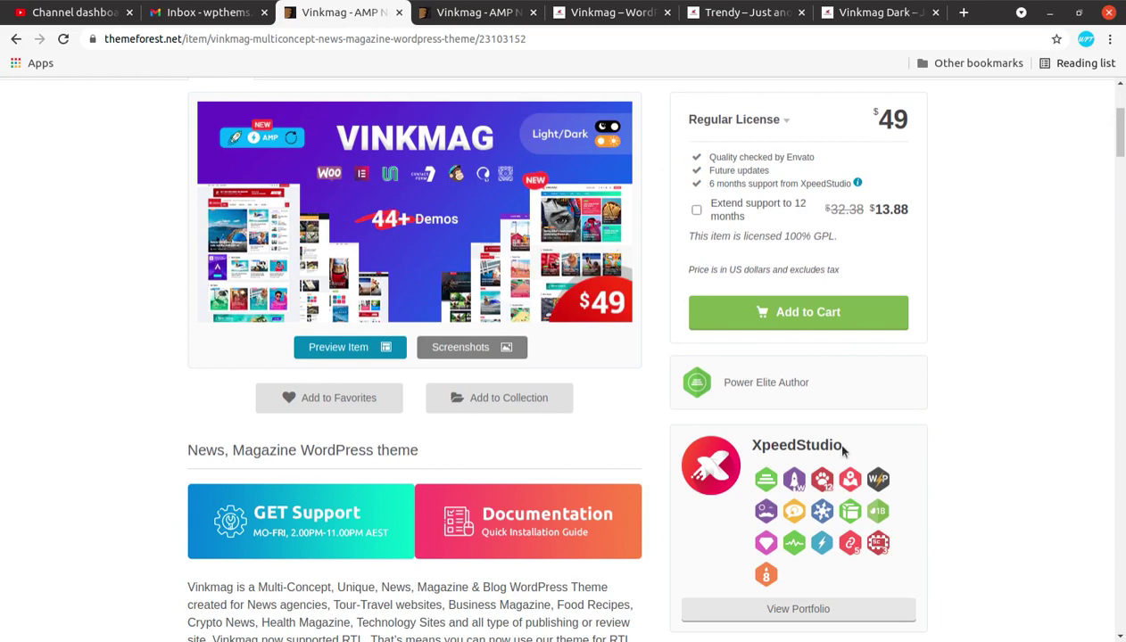
Highlight the author XpeedStudio, its Power Elite Author status and the 15 November 21 last-update date
left_click_drag(844, 448, 743, 447)
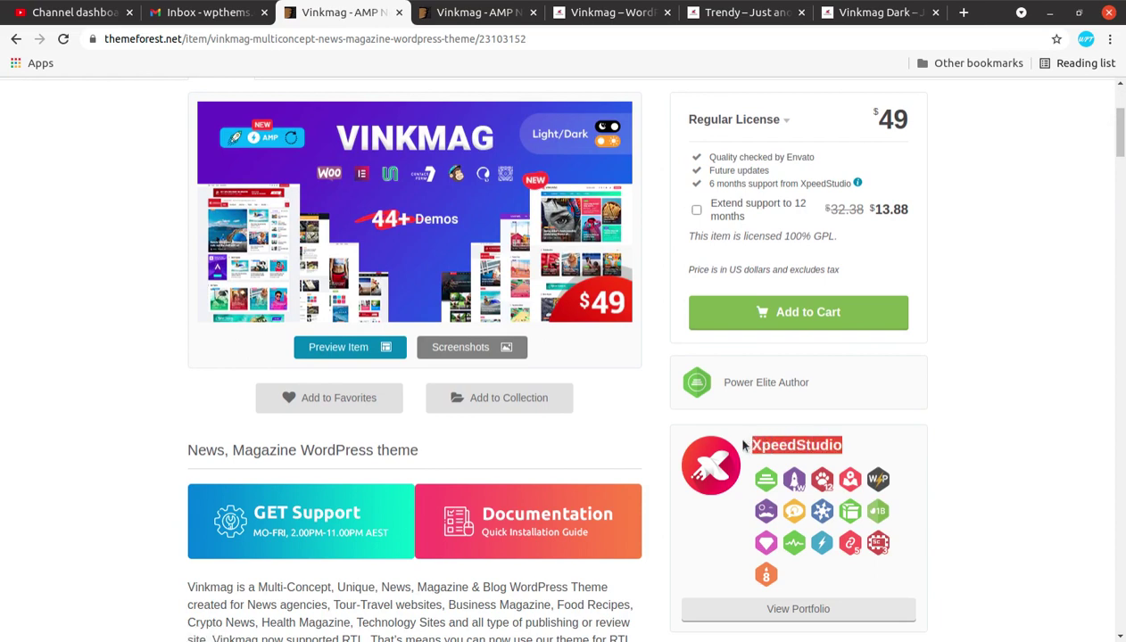
left_click_drag(823, 383, 725, 382)
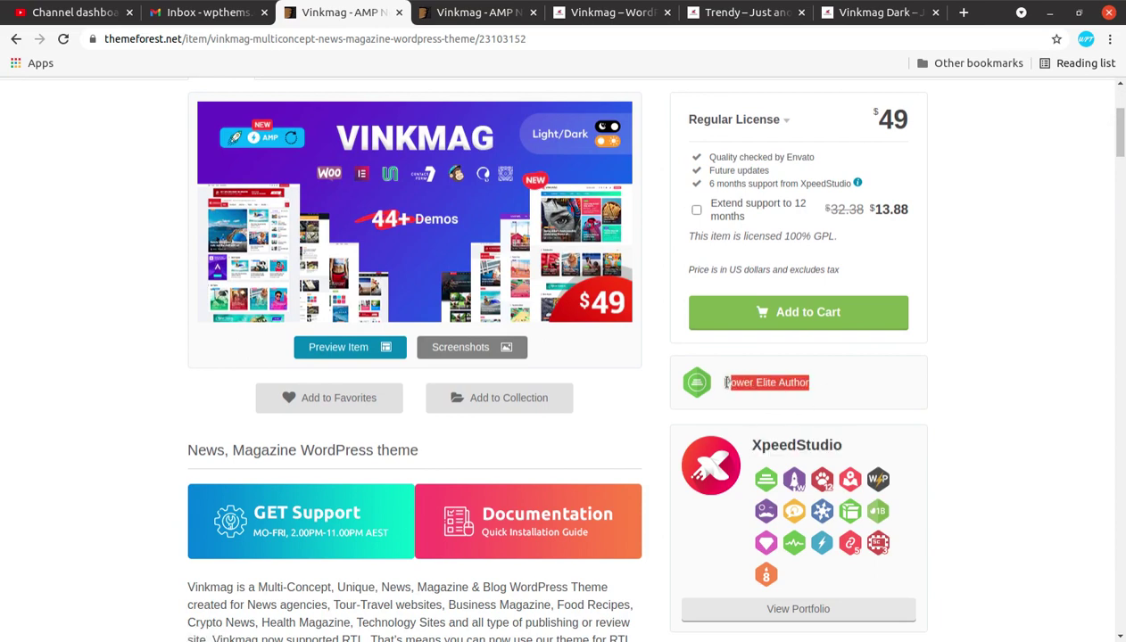
scroll(839, 382, "down", 1)
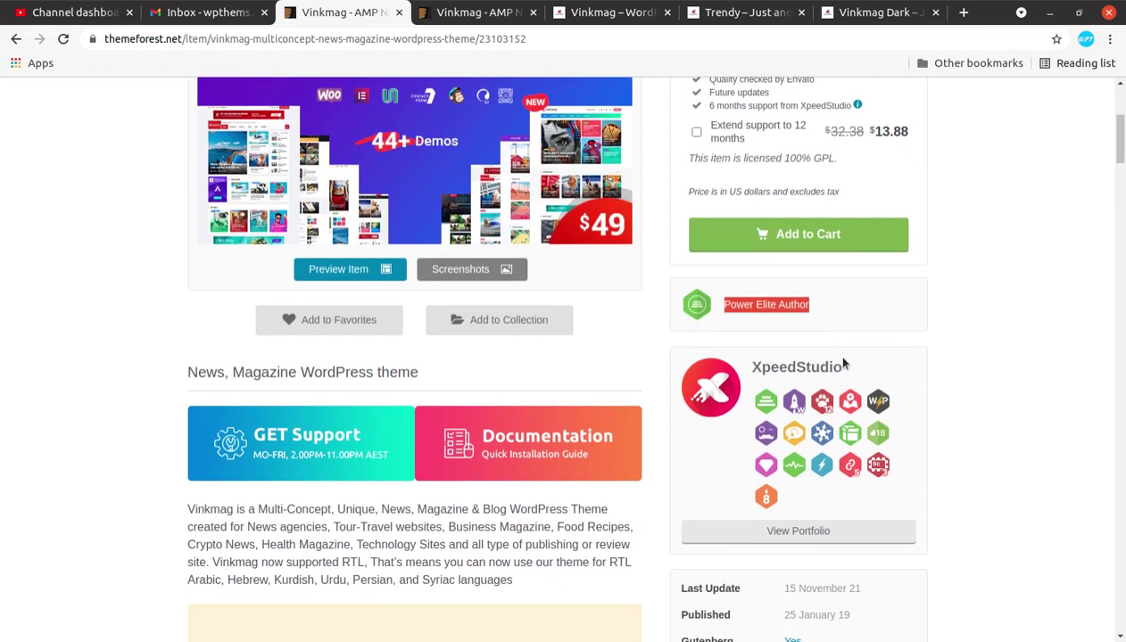
scroll(855, 326, "down", 1)
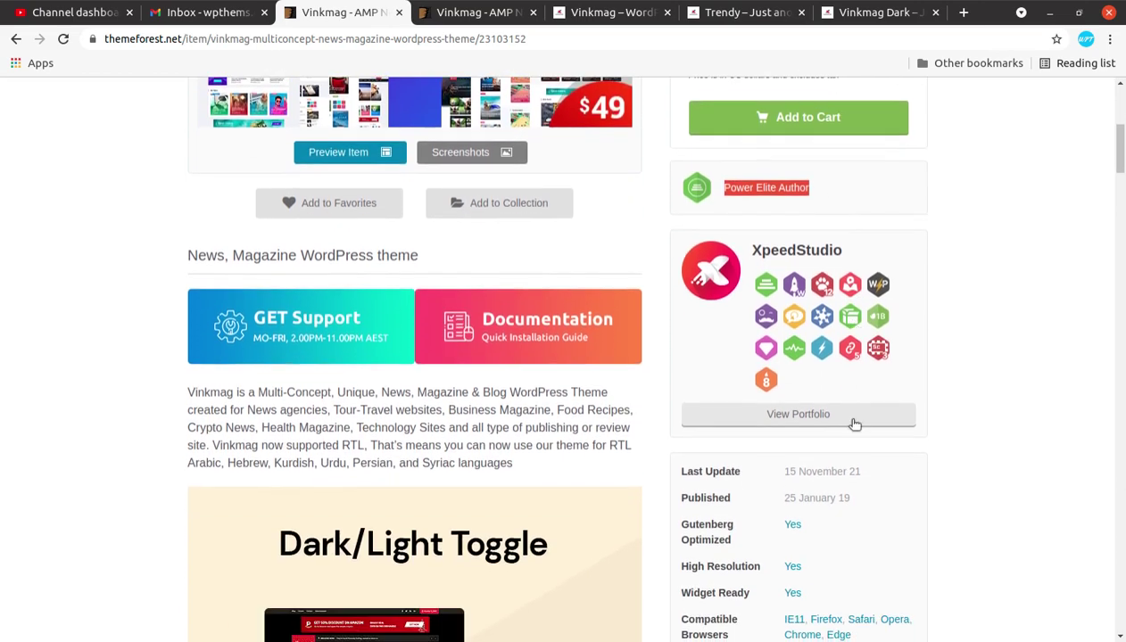
left_click_drag(850, 498, 781, 502)
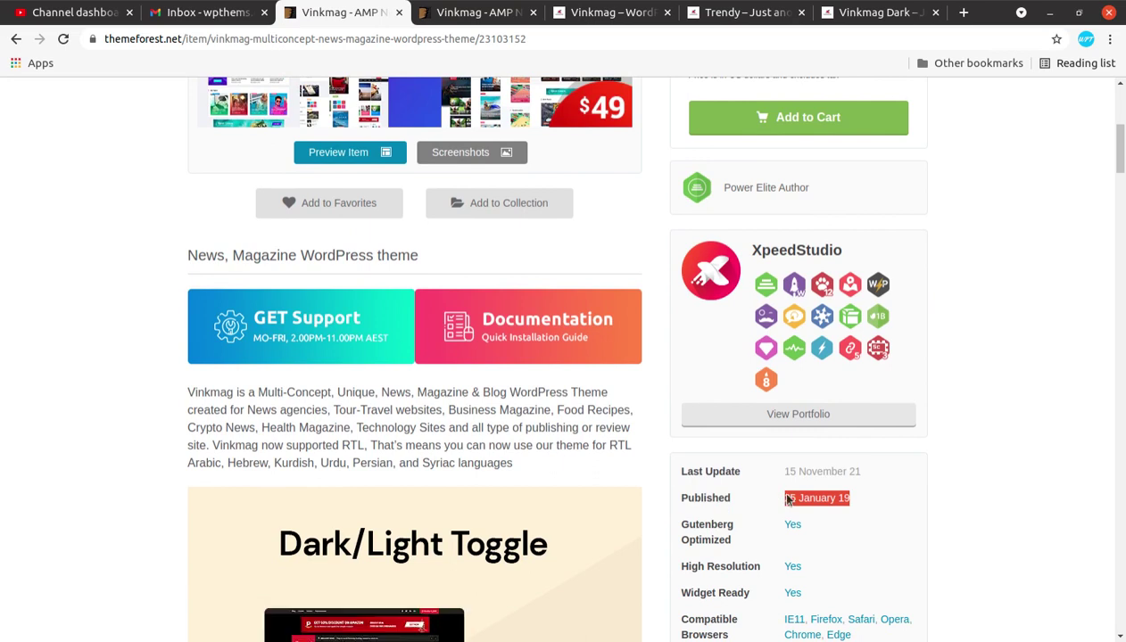
left_click_drag(862, 471, 779, 484)
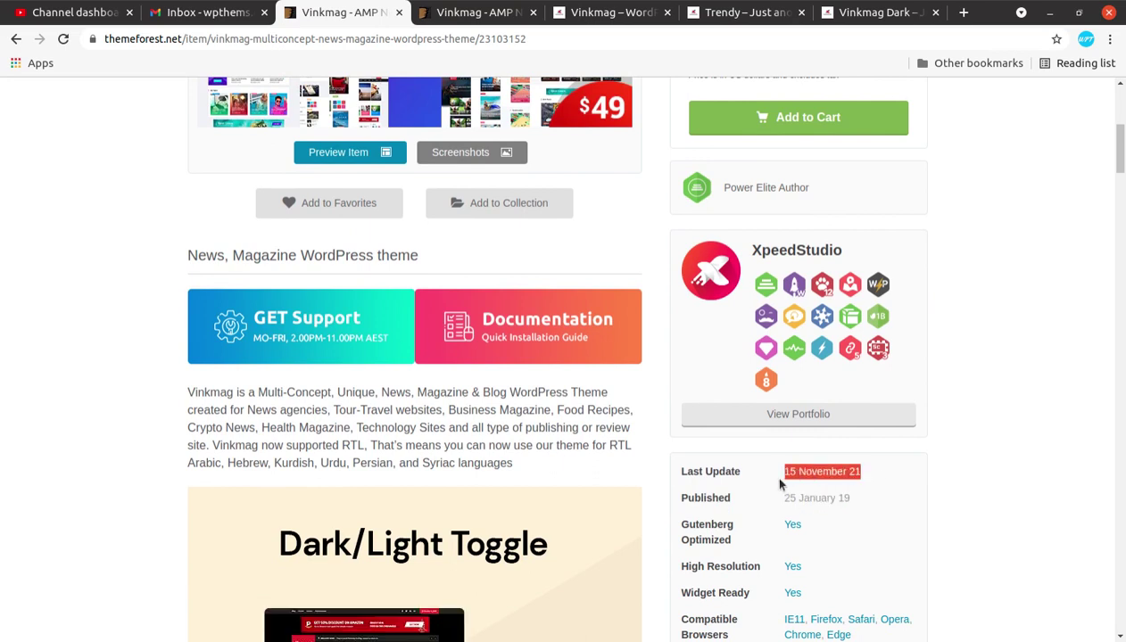
left_click(885, 483)
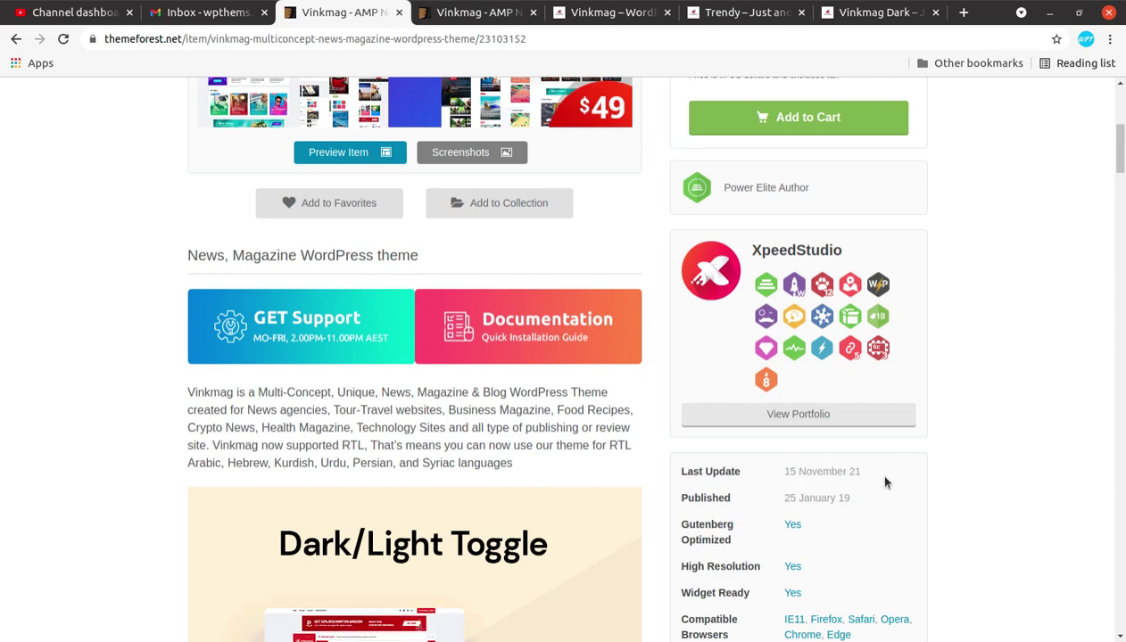
left_click_drag(885, 483, 780, 477)
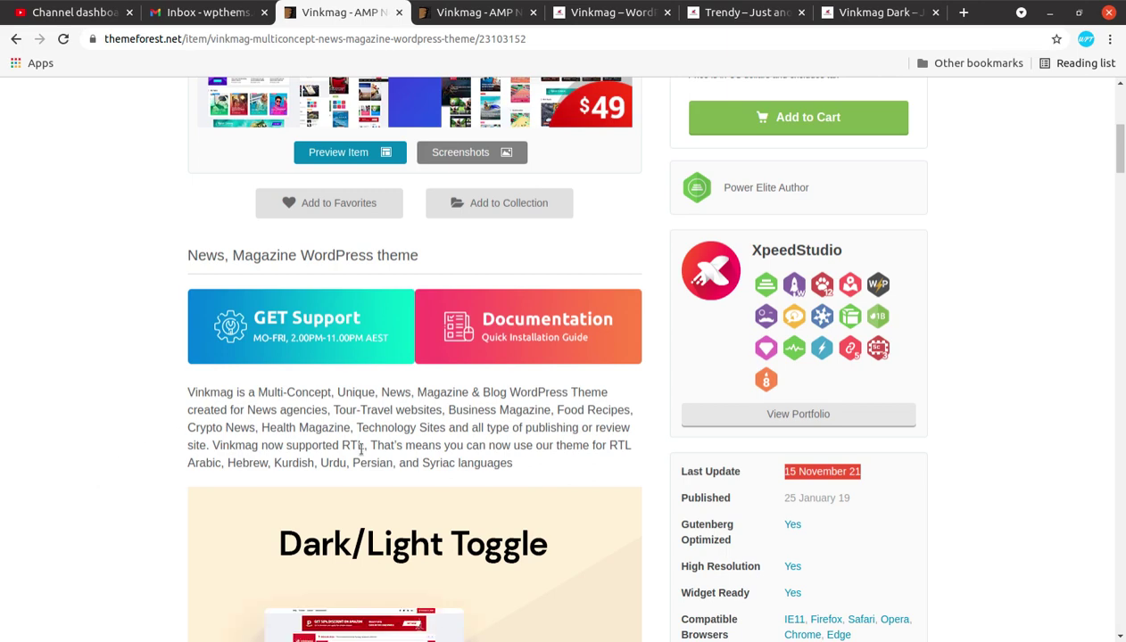
Scroll through the Vinkmag demo homepage
left_click(614, 22)
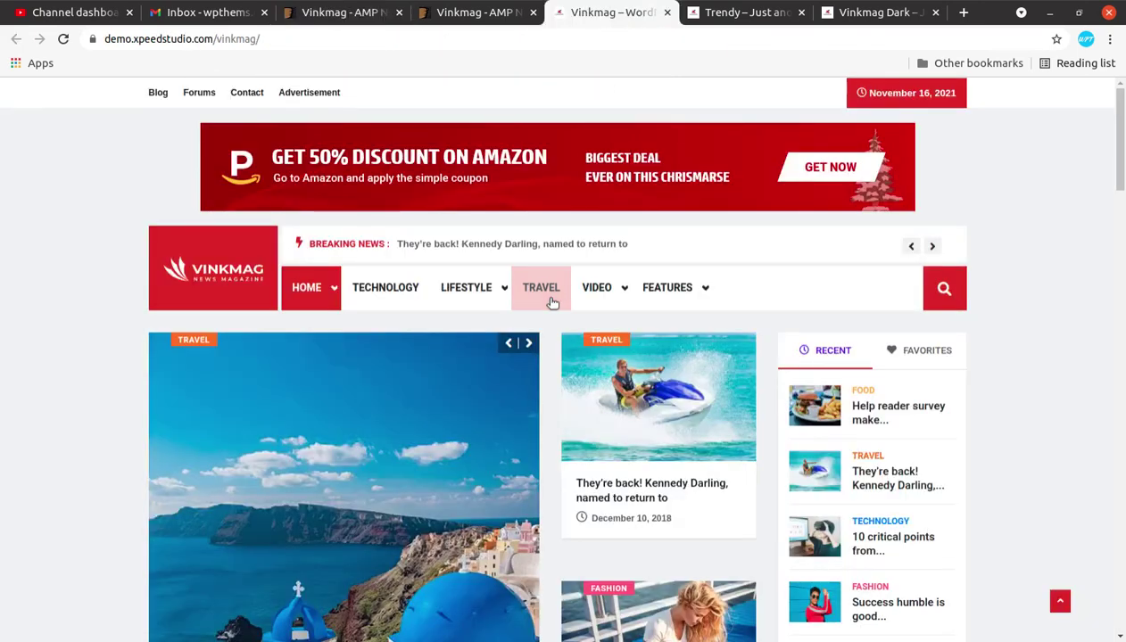
scroll(548, 302, "down", 2)
scroll(550, 305, "down", 2)
scroll(549, 305, "down", 2)
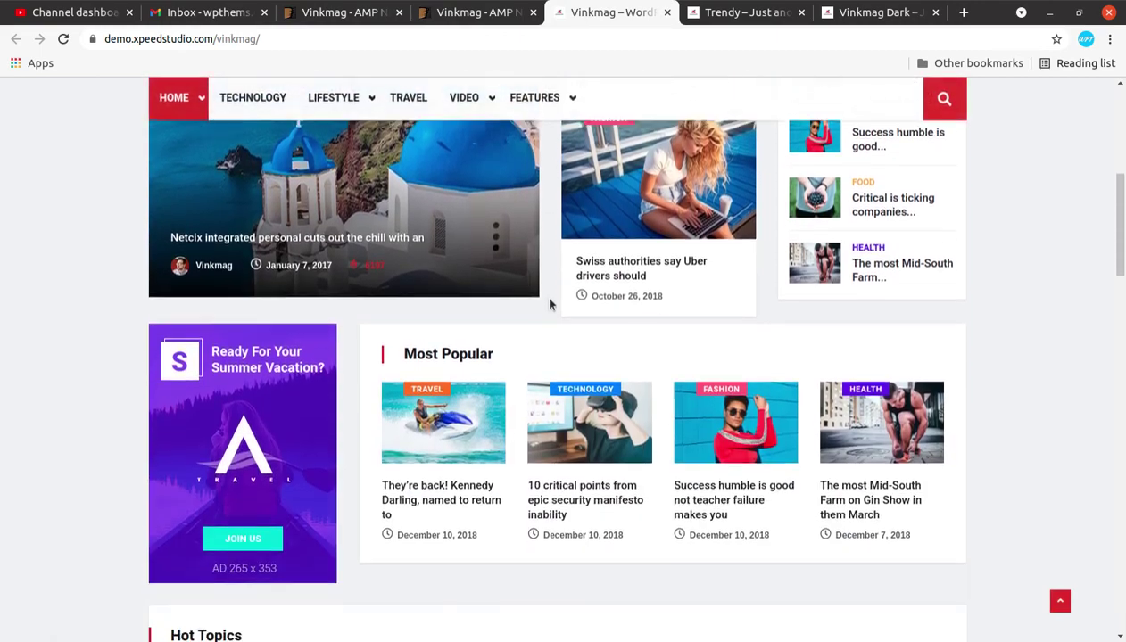
scroll(550, 305, "down", 2)
scroll(550, 306, "down", 2)
scroll(549, 305, "down", 1)
scroll(549, 305, "down", 1)
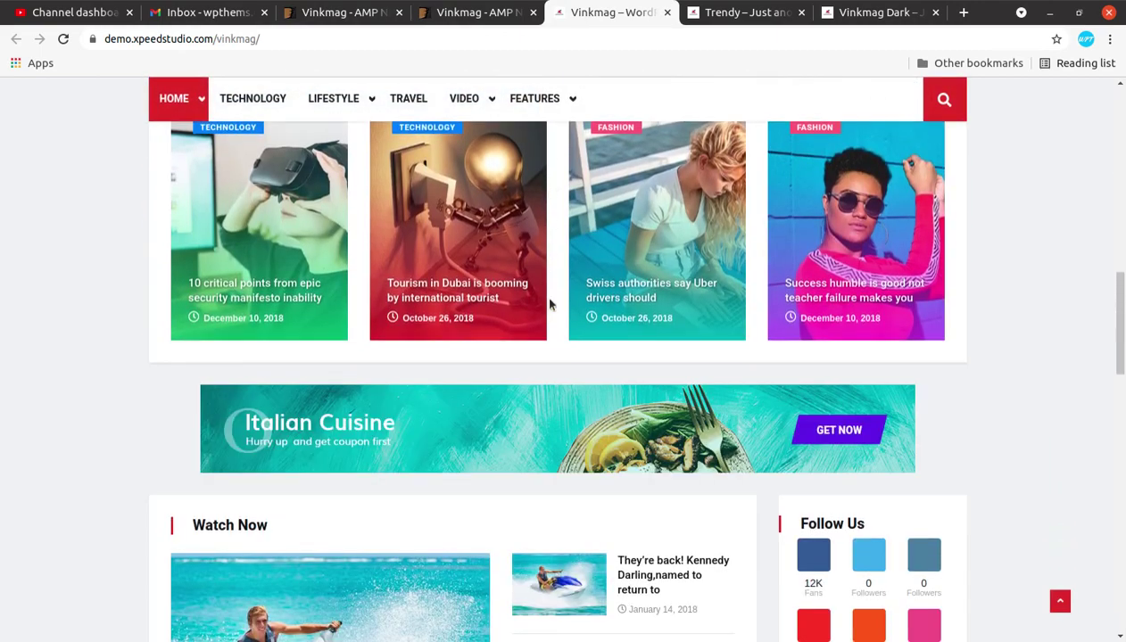
scroll(550, 306, "down", 1)
scroll(550, 305, "down", 1)
scroll(550, 304, "down", 2)
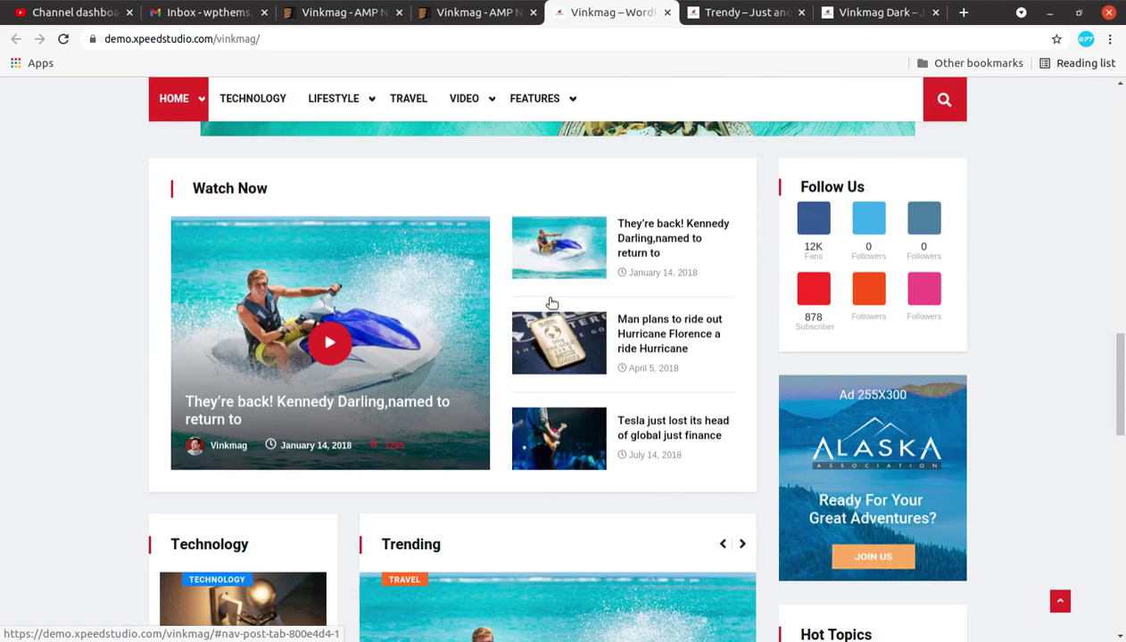
scroll(552, 303, "down", 1)
scroll(553, 304, "down", 2)
Browse the Trendy and Vinkmag Dark demo homepages
left_click(742, 16)
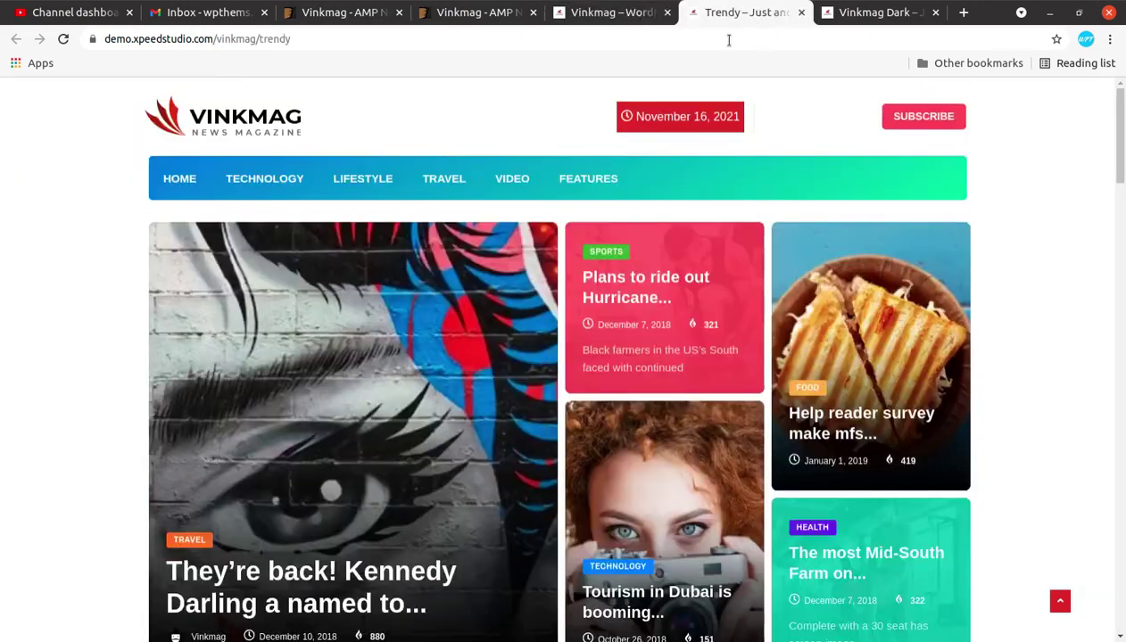
scroll(492, 270, "down", 2)
scroll(491, 270, "down", 3)
scroll(492, 271, "down", 3)
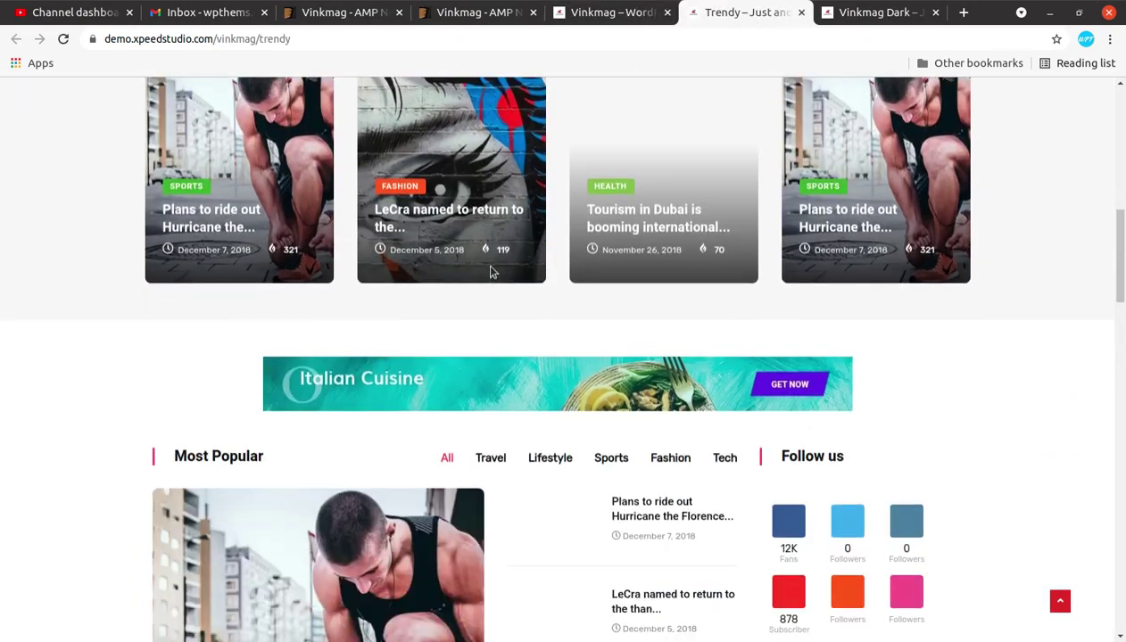
scroll(492, 272, "down", 2)
scroll(491, 272, "down", 2)
left_click(870, 12)
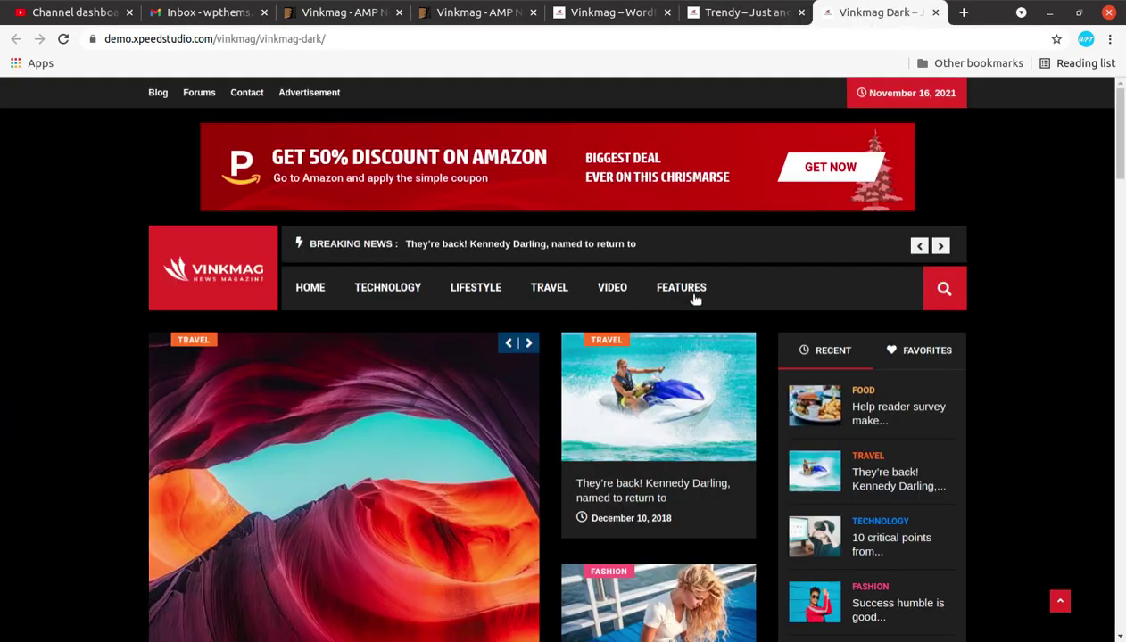
scroll(687, 309, "down", 2)
scroll(687, 310, "down", 2)
scroll(687, 310, "down", 3)
scroll(683, 309, "down", 5)
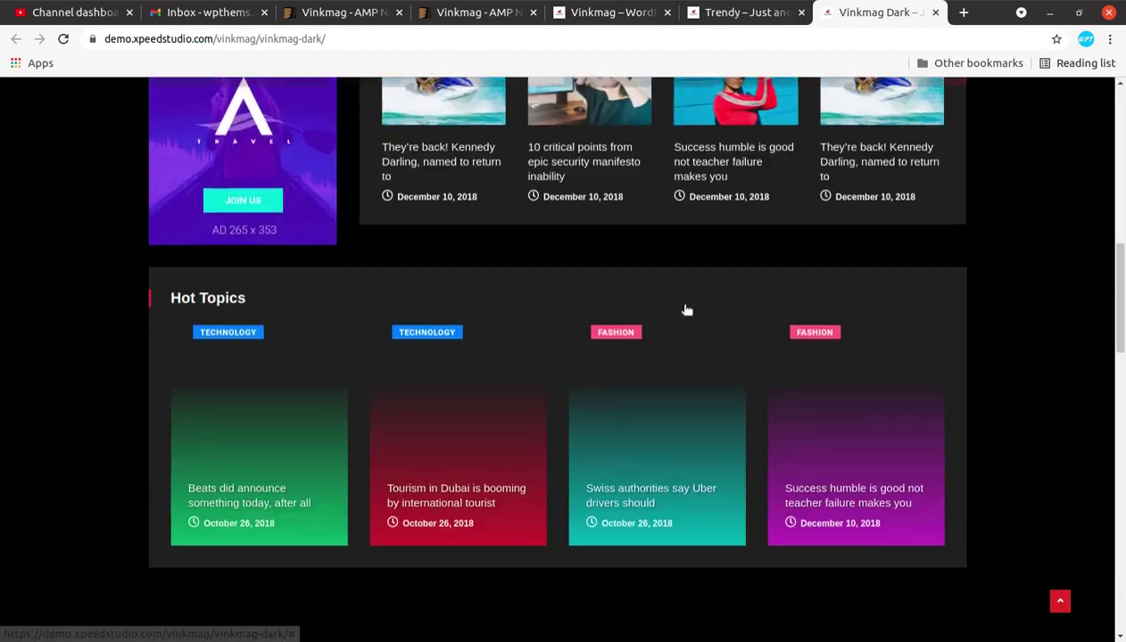
Read through the Tourism in Dubai article on the Dark demo
left_click(462, 440)
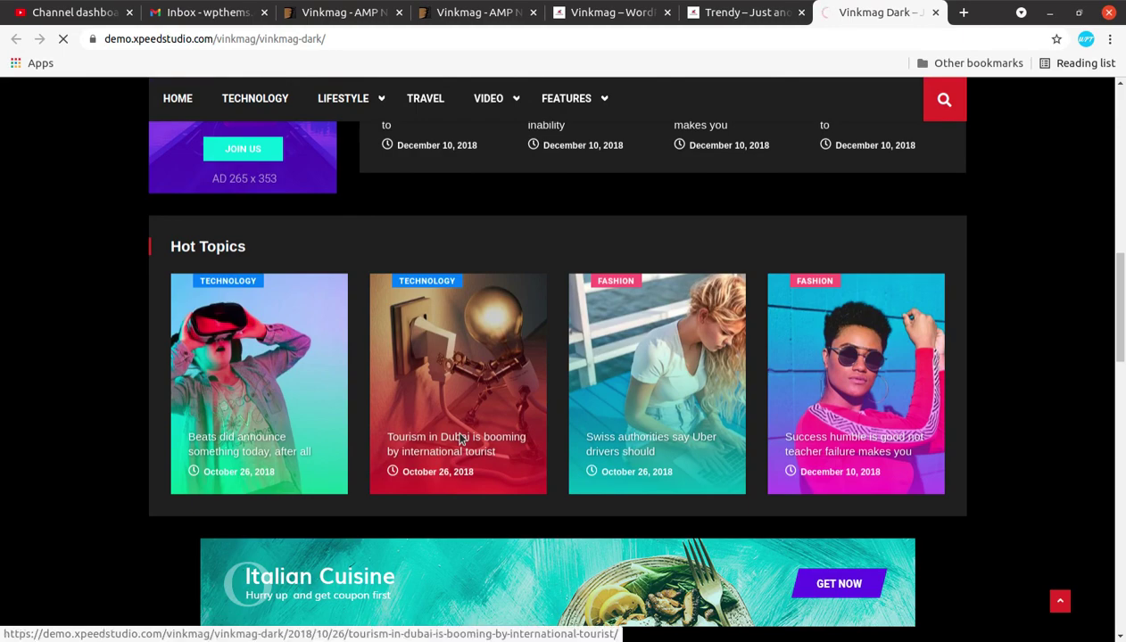
scroll(460, 439, "down", 2)
scroll(461, 437, "down", 4)
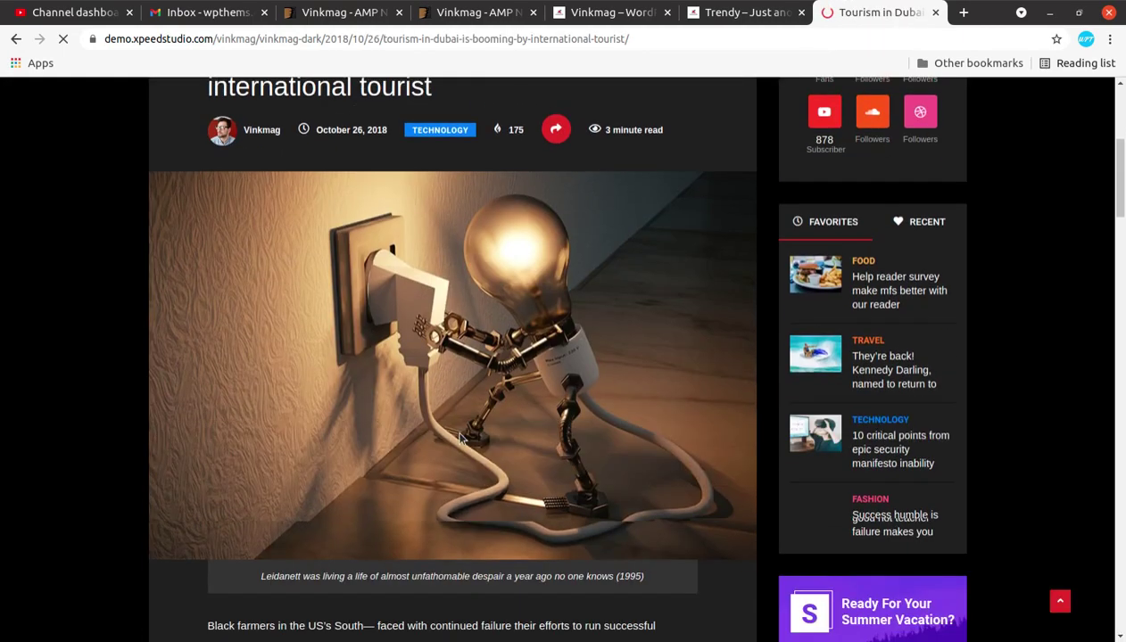
scroll(461, 438, "down", 1)
scroll(461, 437, "down", 3)
Return to the Trendy demo and read the 'Hurricane the Florence' article
left_click(778, 14)
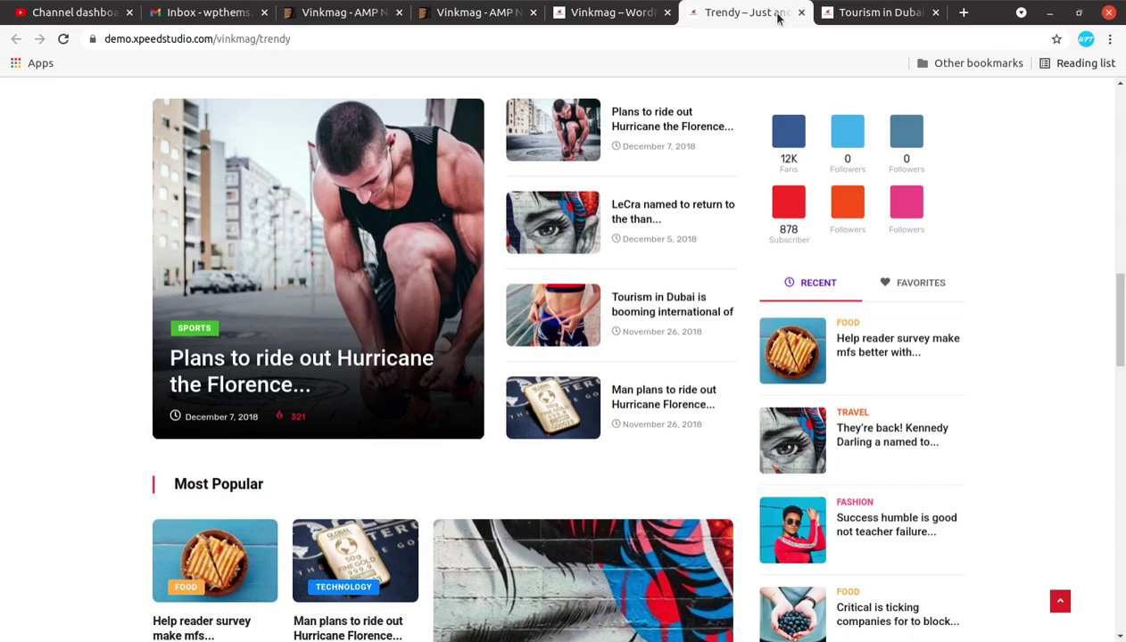
scroll(554, 223, "up", 1)
scroll(336, 446, "up", 2)
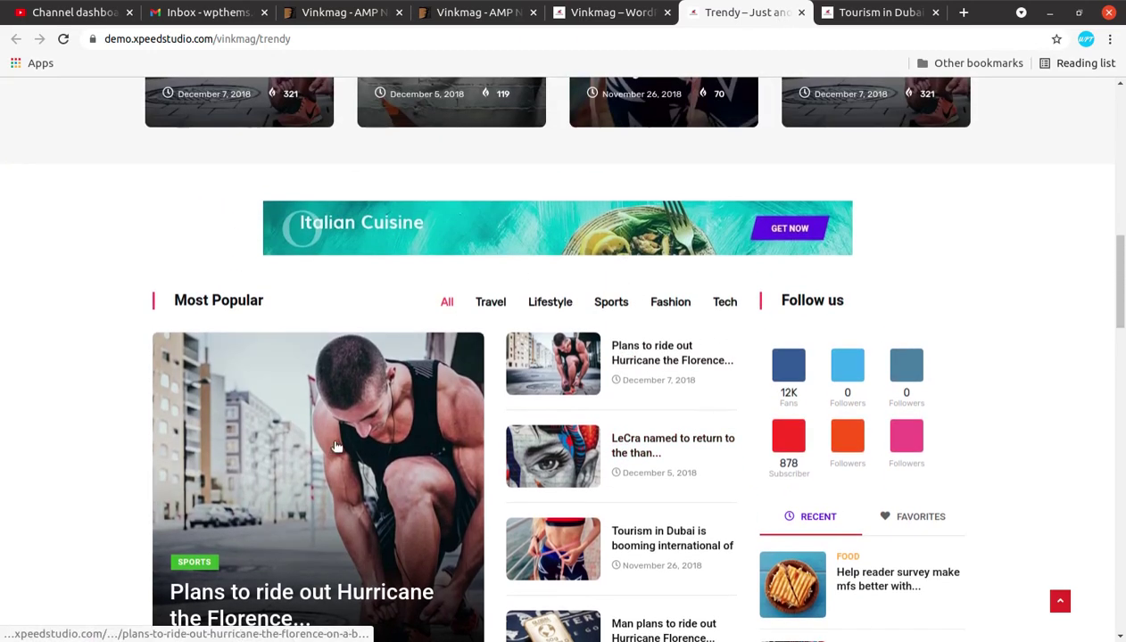
left_click(336, 446)
scroll(507, 392, "down", 3)
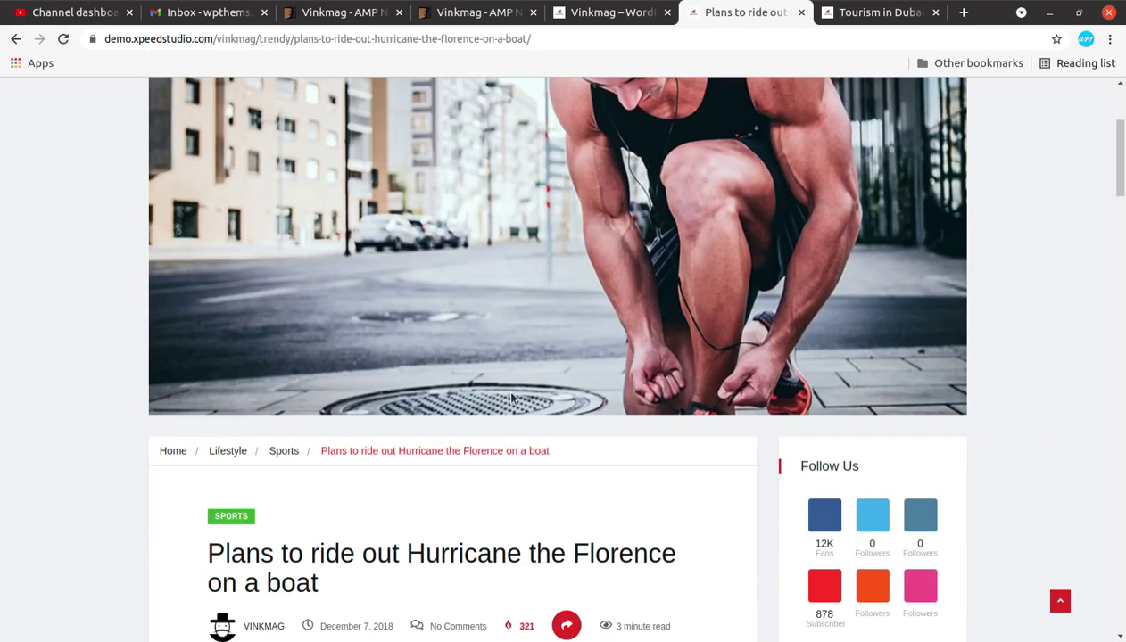
scroll(512, 398, "down", 3)
scroll(511, 399, "down", 1)
scroll(511, 399, "down", 3)
scroll(511, 399, "down", 2)
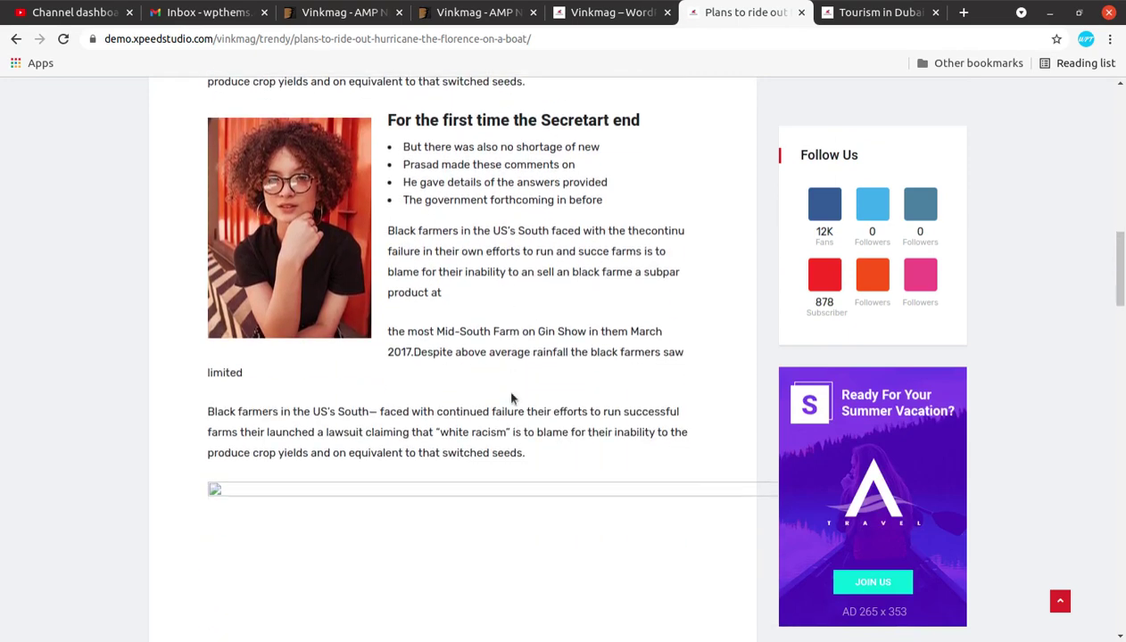
scroll(511, 399, "down", 3)
scroll(511, 399, "down", 1)
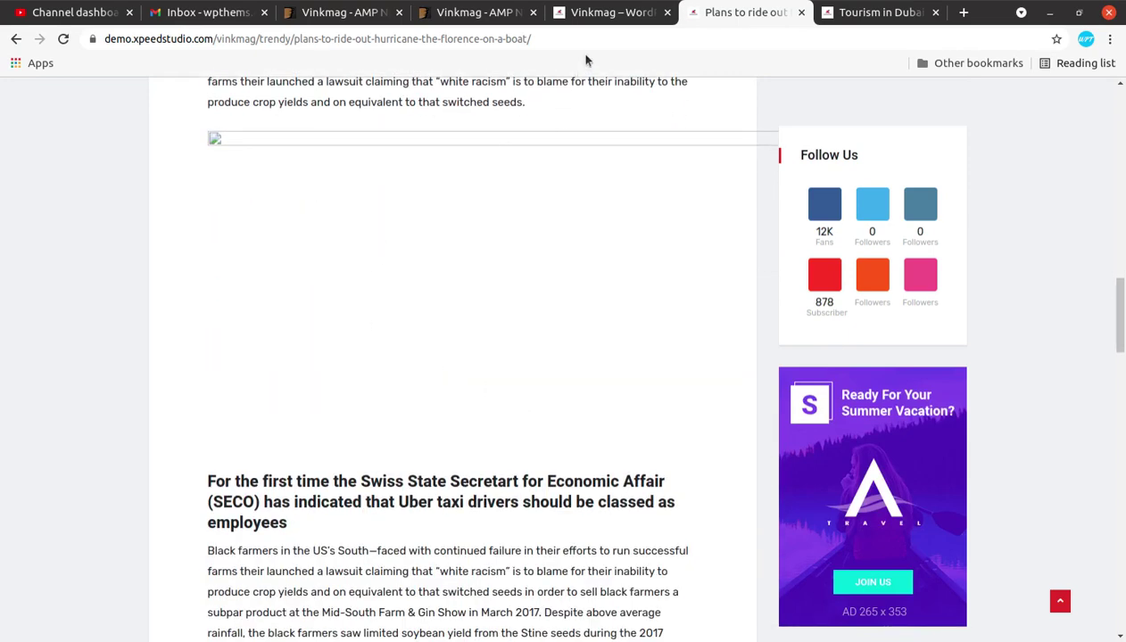
From the Vinkmag demo homepage, open and read the Tourism in Dubai article
left_click(613, 13)
scroll(620, 335, "down", 1)
scroll(249, 230, "down", 1)
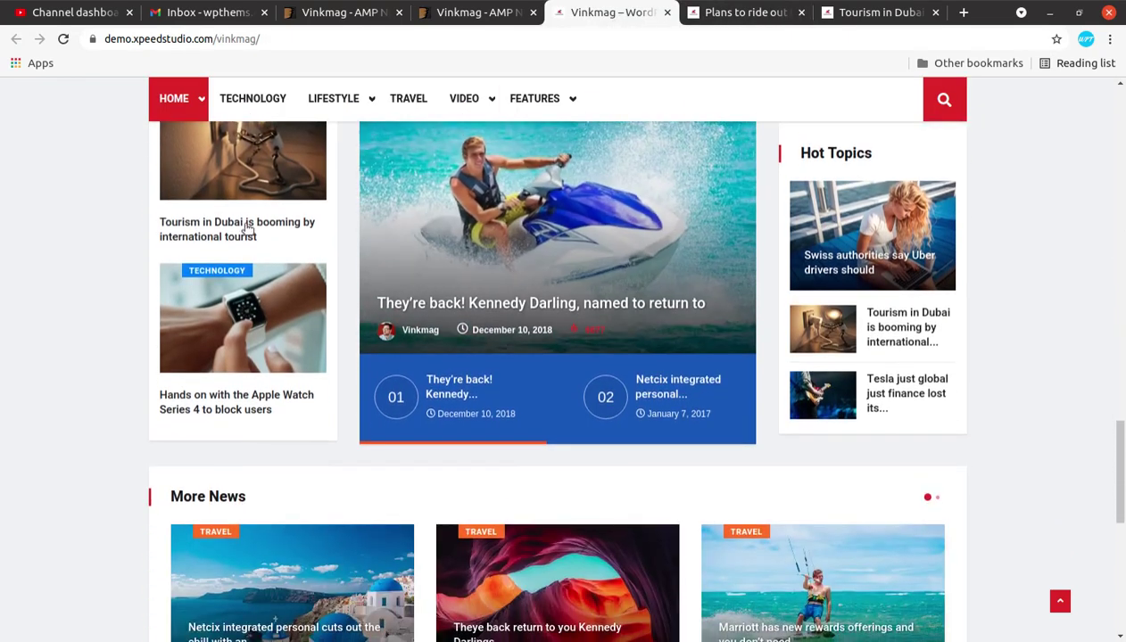
left_click(249, 231)
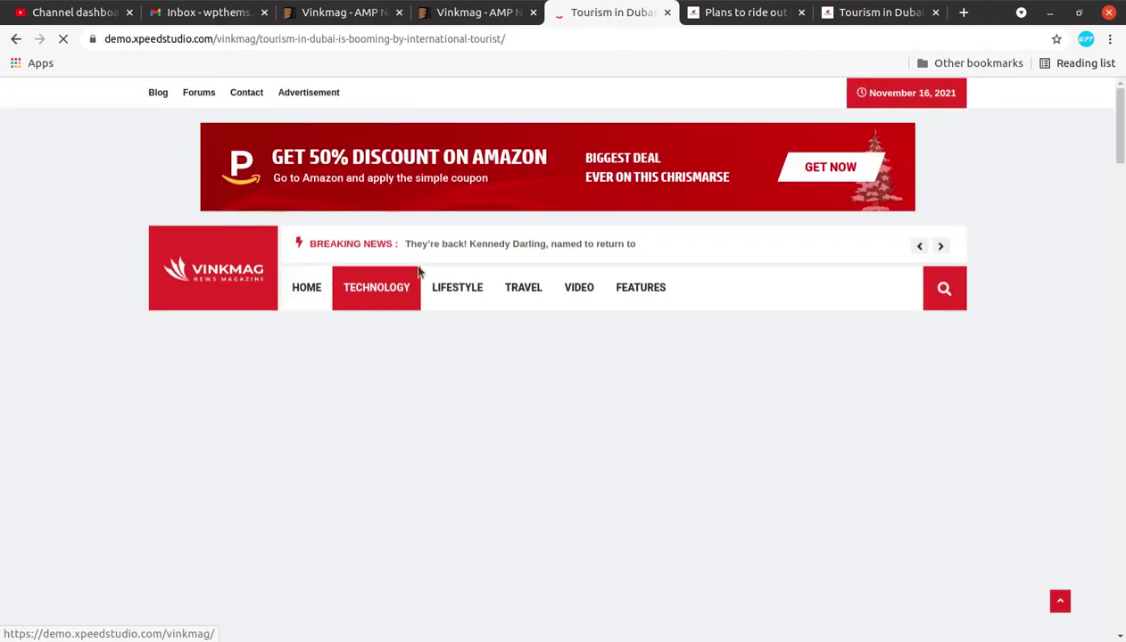
scroll(646, 334, "down", 2)
scroll(646, 338, "down", 3)
scroll(646, 340, "down", 1)
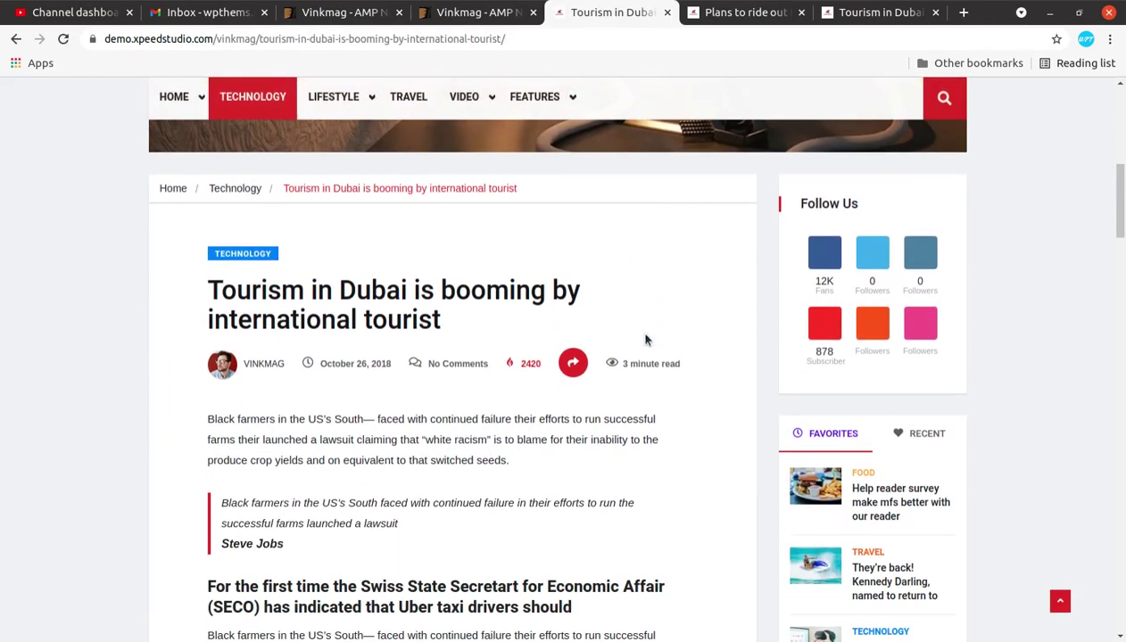
scroll(646, 340, "down", 2)
scroll(646, 340, "down", 3)
scroll(646, 340, "down", 3)
scroll(646, 340, "down", 2)
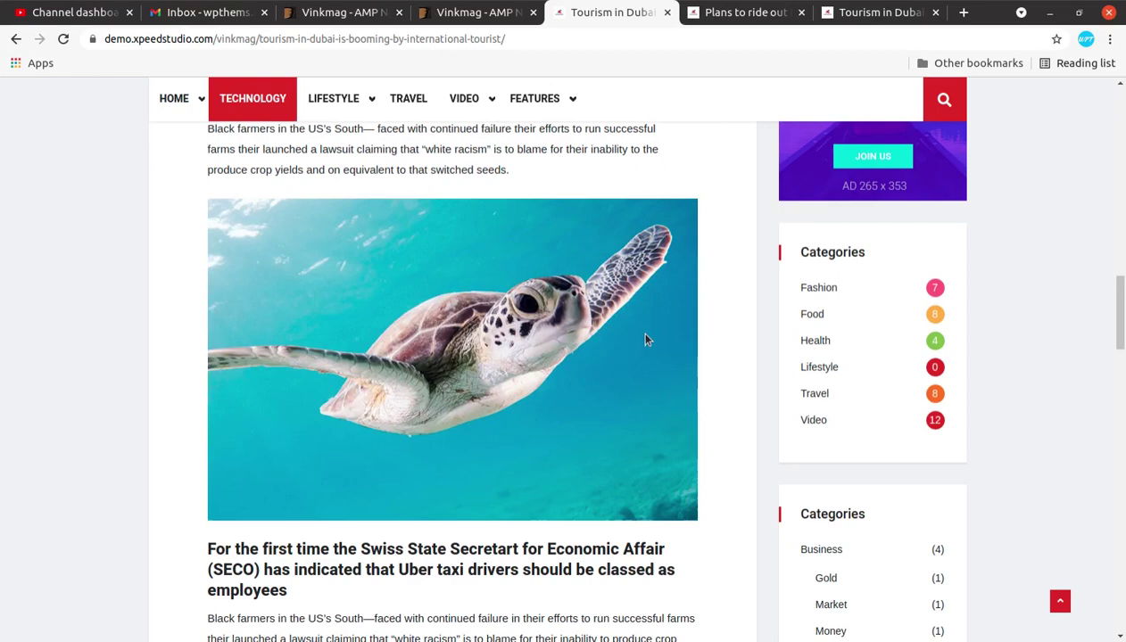
scroll(646, 340, "down", 1)
scroll(491, 332, "down", 2)
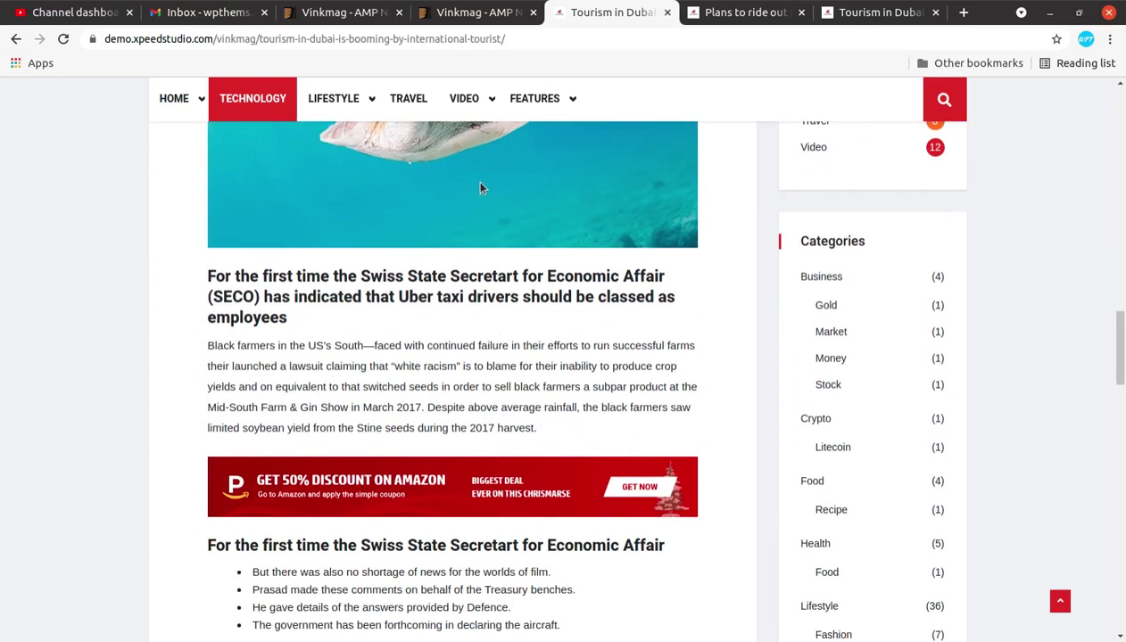
left_click(489, 18)
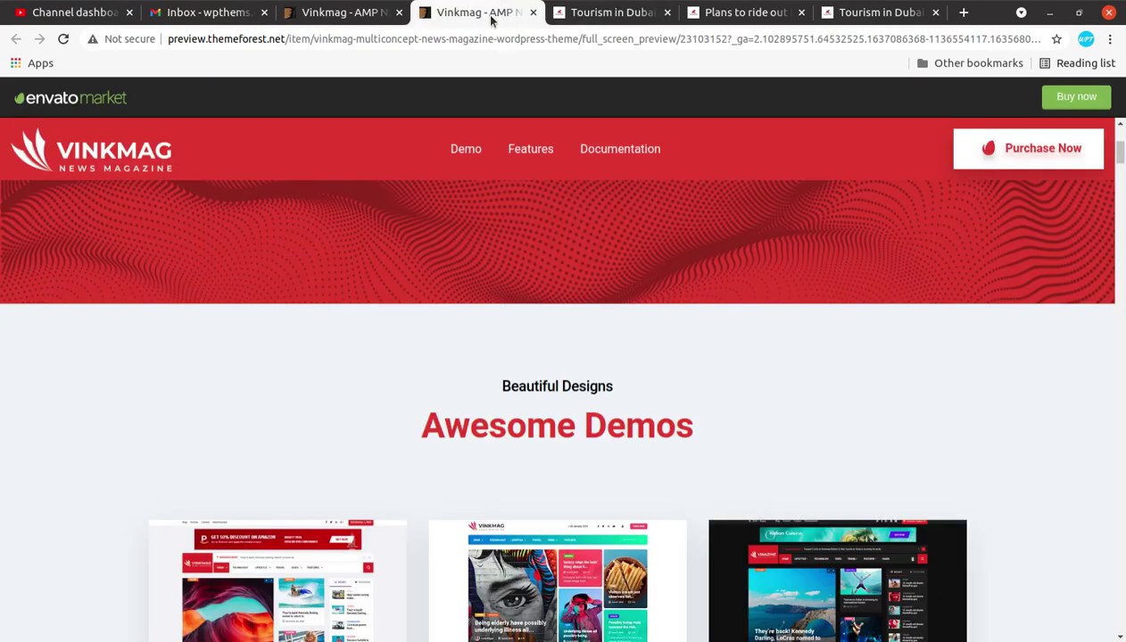
scroll(505, 357, "up", 2)
scroll(496, 346, "up", 3)
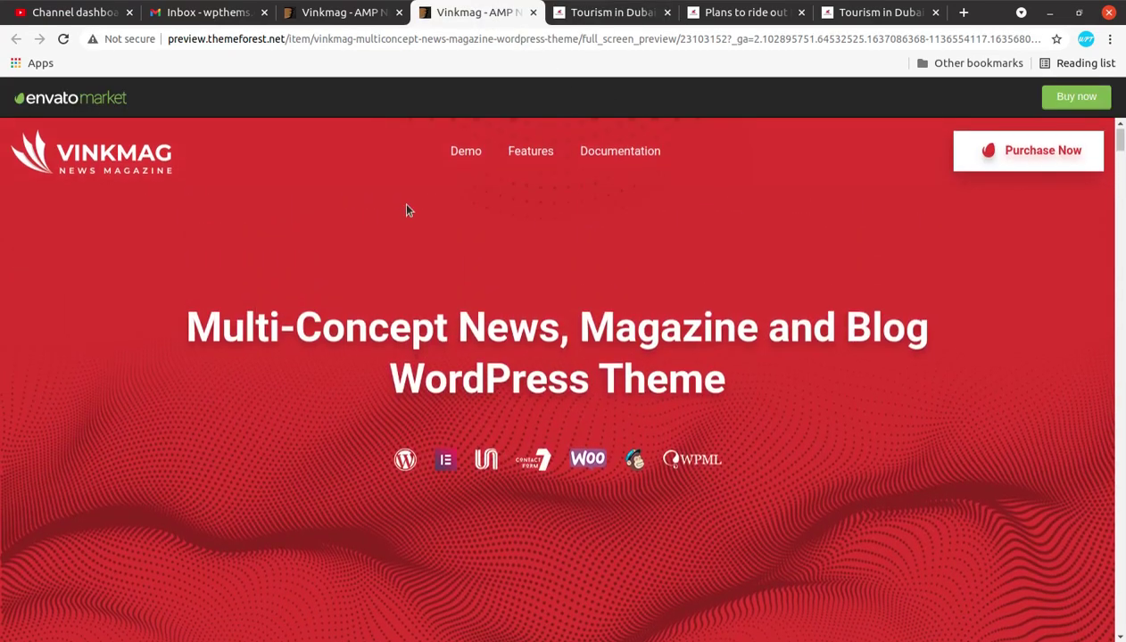
left_click(333, 18)
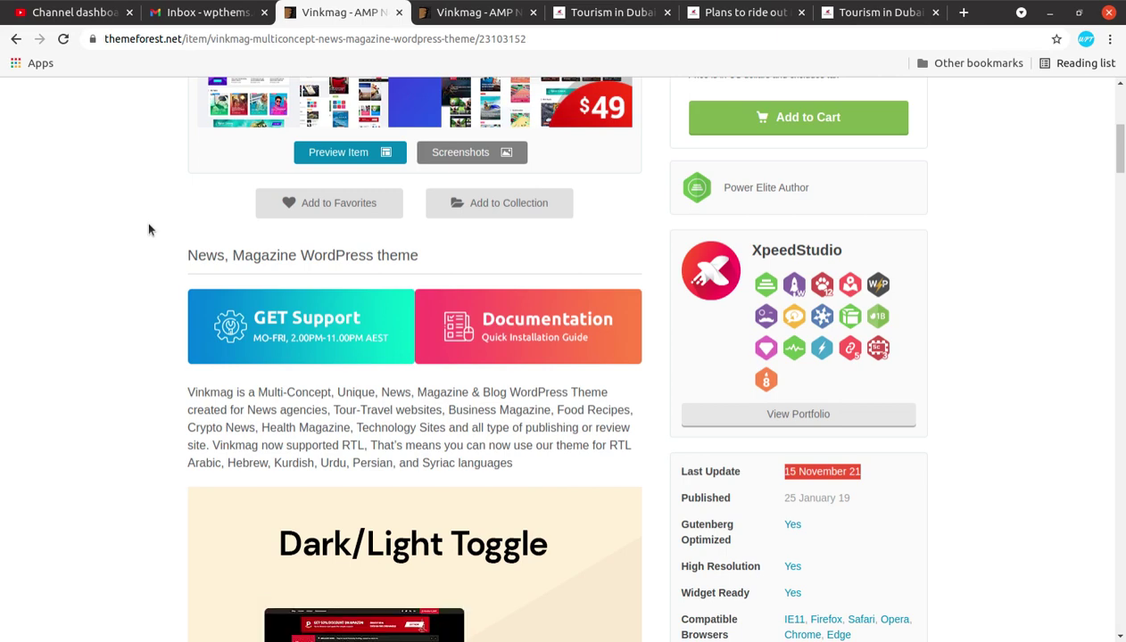
scroll(107, 436, "up", 5)
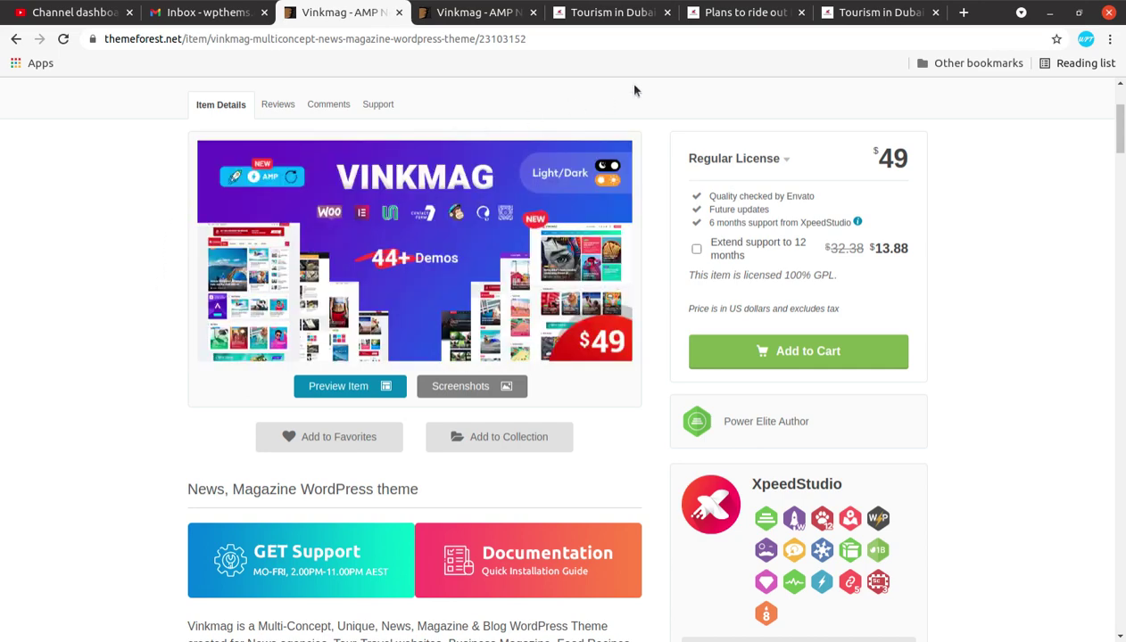
left_click(473, 16)
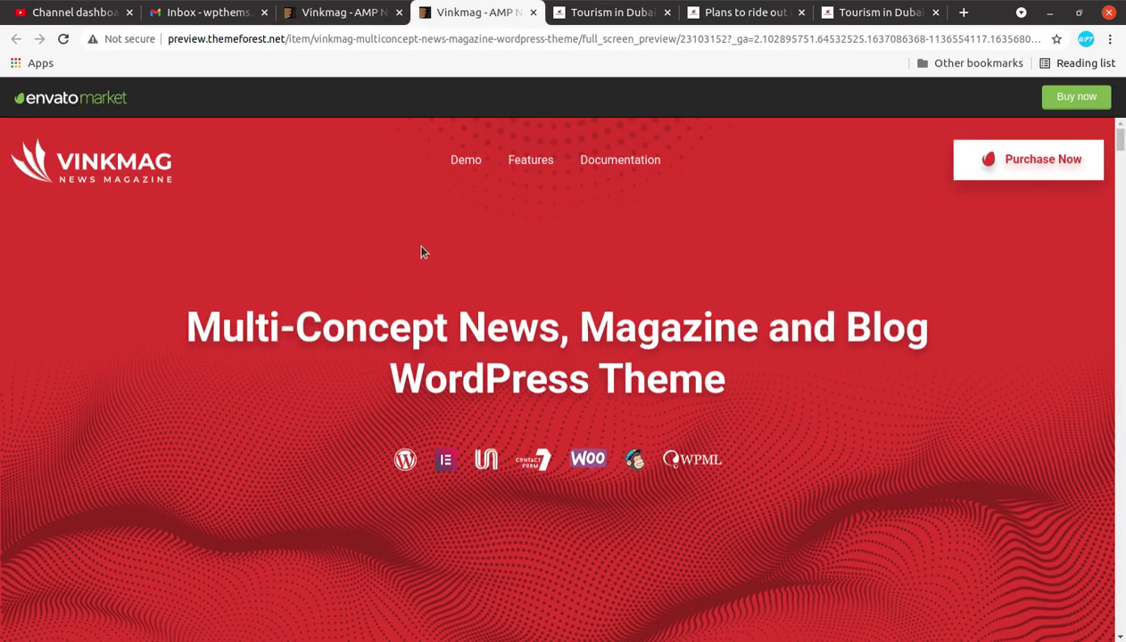
scroll(419, 251, "down", 2)
scroll(422, 252, "down", 4)
scroll(421, 251, "down", 1)
scroll(213, 348, "down", 1)
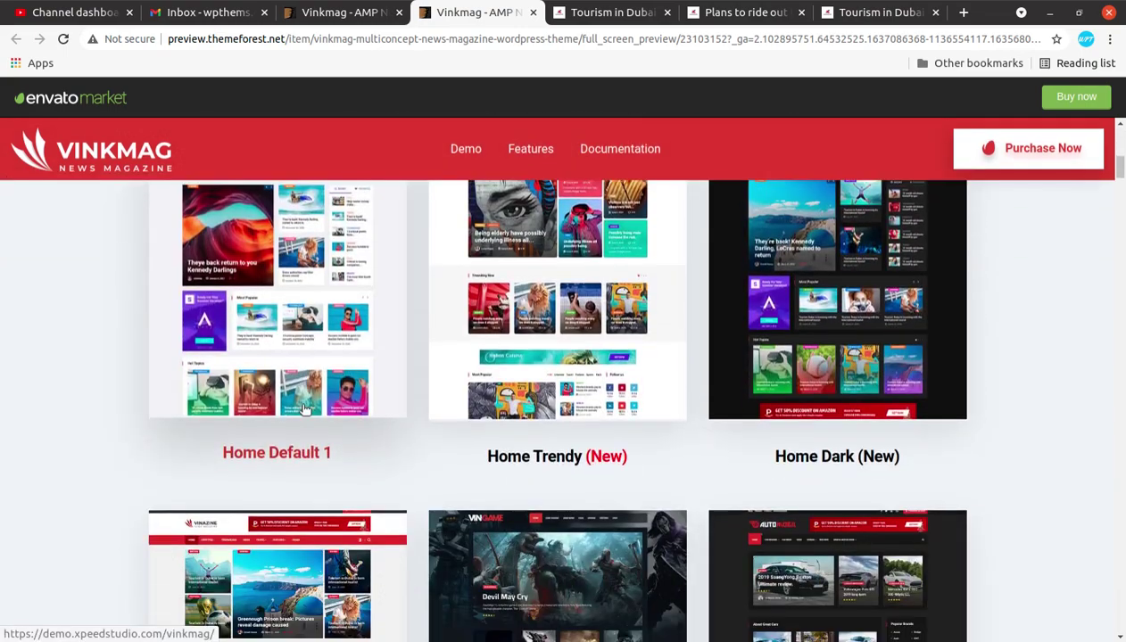
scroll(134, 420, "up", 1)
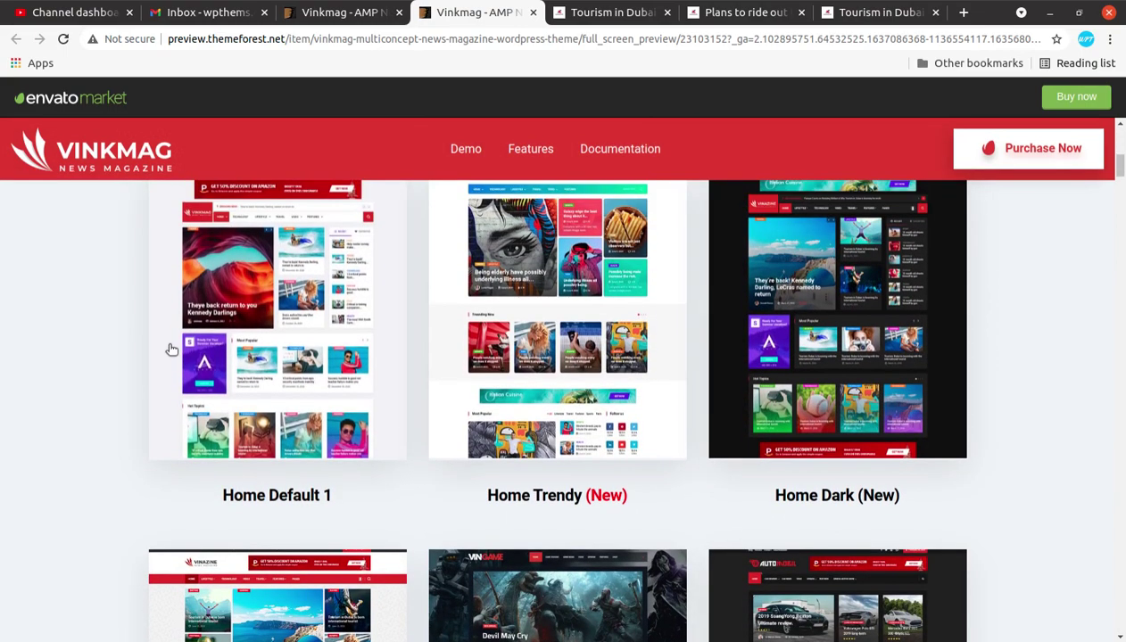
scroll(453, 386, "down", 1)
scroll(648, 382, "down", 1)
scroll(749, 404, "down", 2)
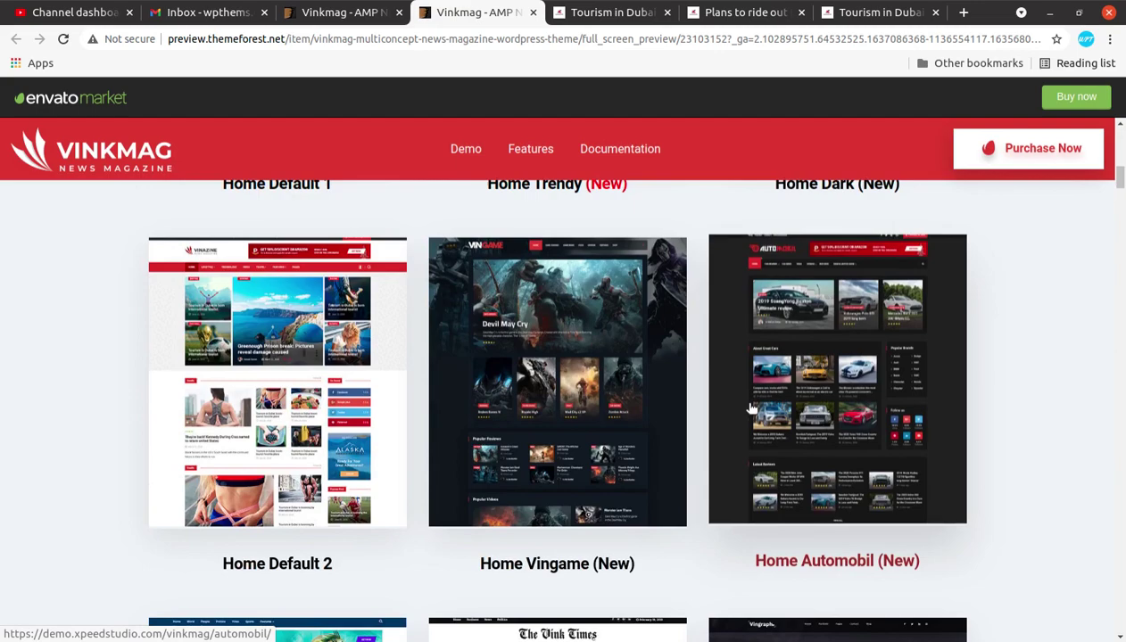
scroll(302, 410, "down", 2)
scroll(301, 411, "down", 2)
scroll(302, 410, "down", 2)
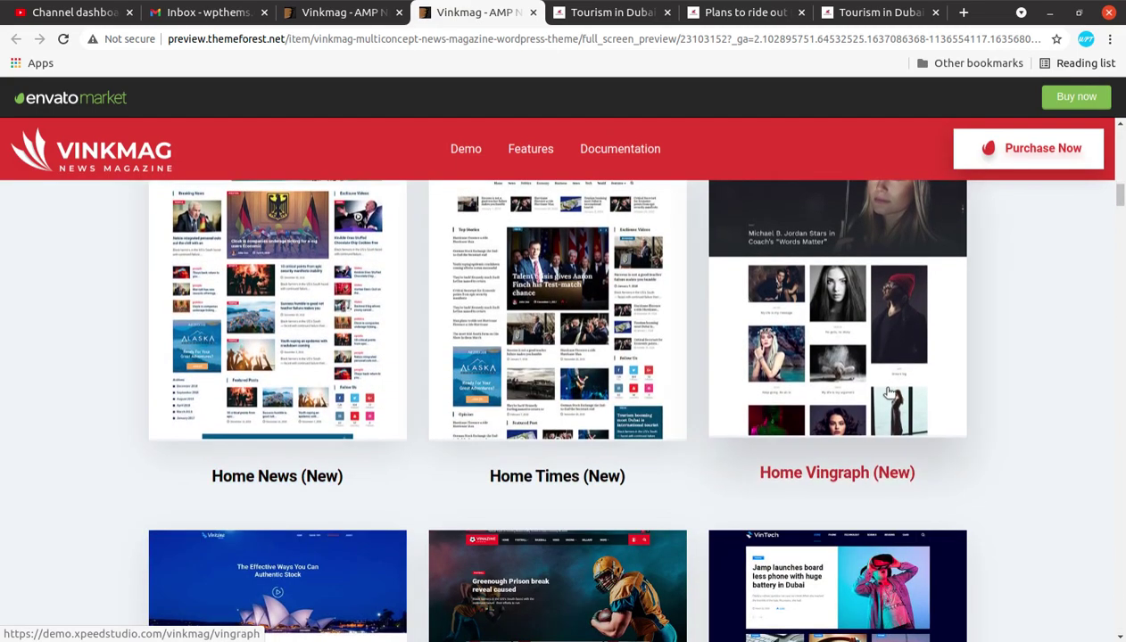
scroll(856, 401, "down", 1)
scroll(856, 401, "down", 1)
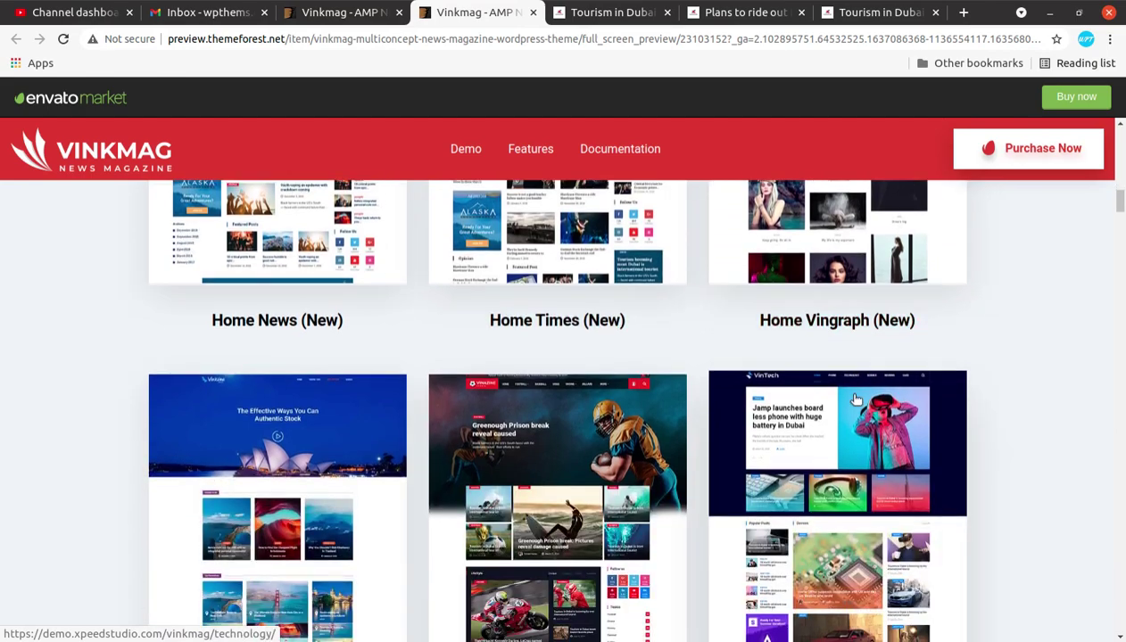
scroll(855, 401, "down", 1)
scroll(856, 401, "down", 1)
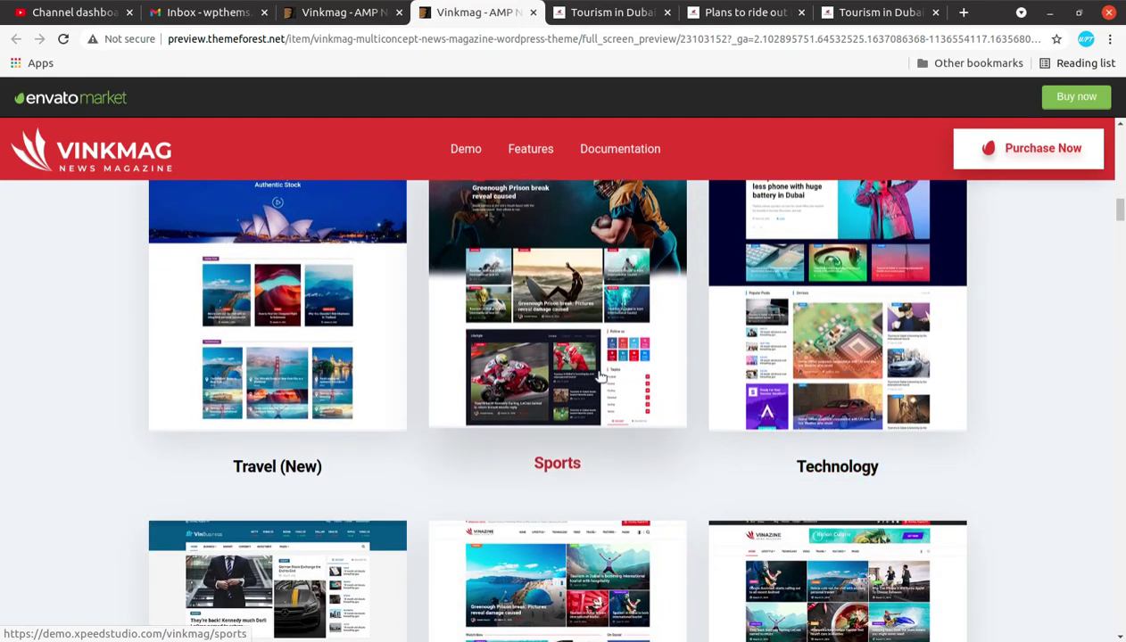
scroll(602, 377, "down", 2)
scroll(374, 383, "down", 2)
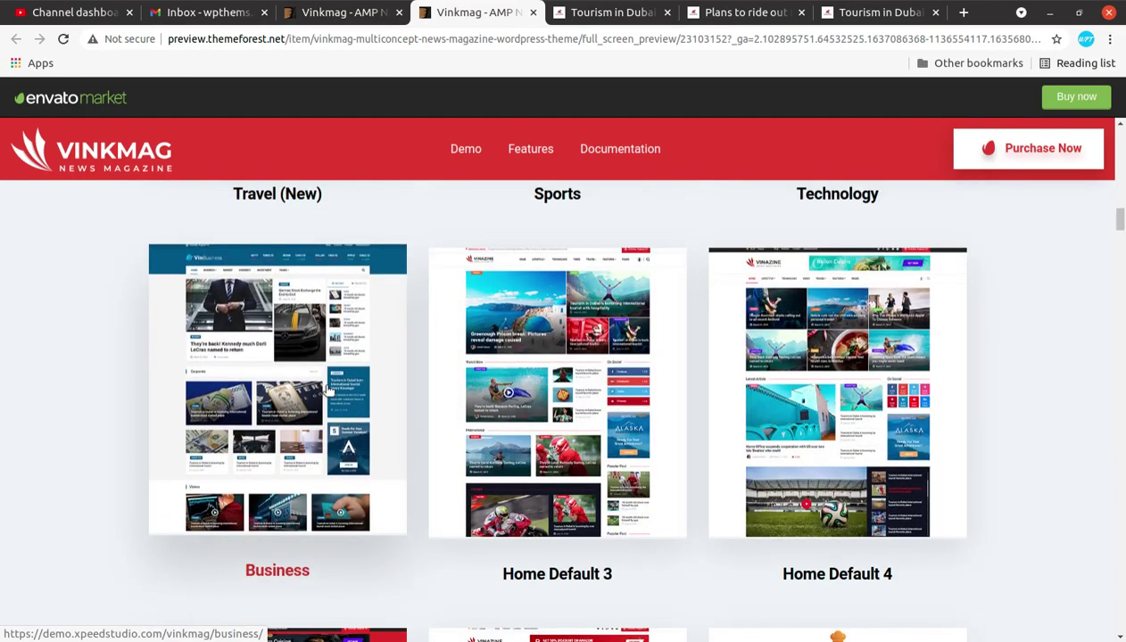
scroll(329, 389, "up", 1)
scroll(328, 389, "down", 1)
scroll(329, 389, "down", 3)
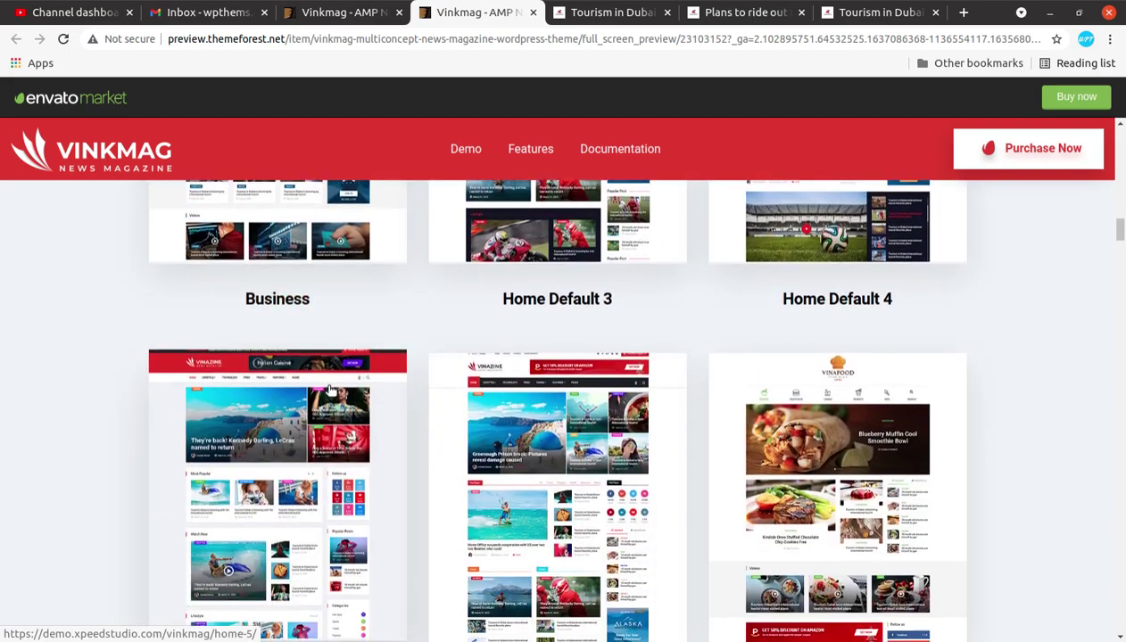
scroll(326, 389, "down", 3)
scroll(326, 389, "down", 2)
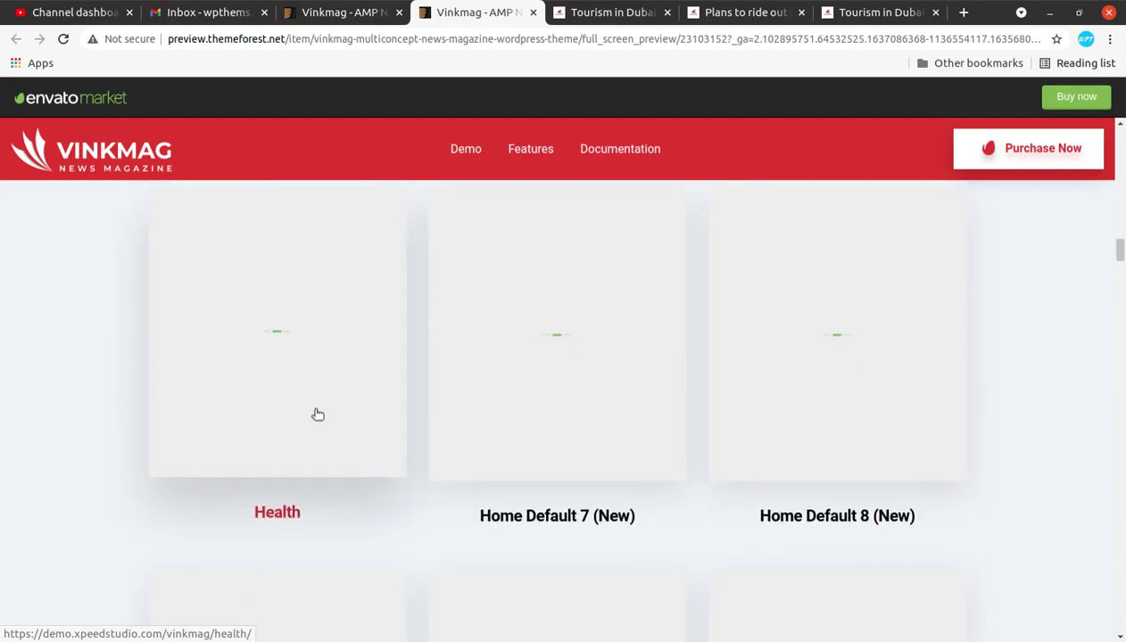
scroll(318, 414, "down", 3)
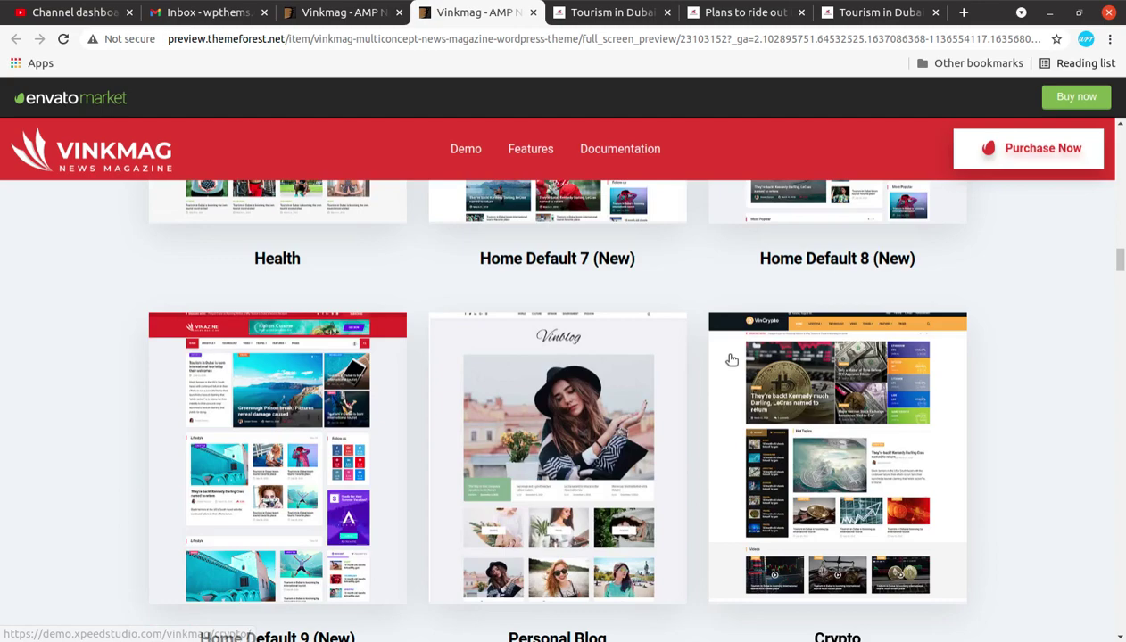
scroll(731, 359, "down", 4)
scroll(732, 359, "down", 1)
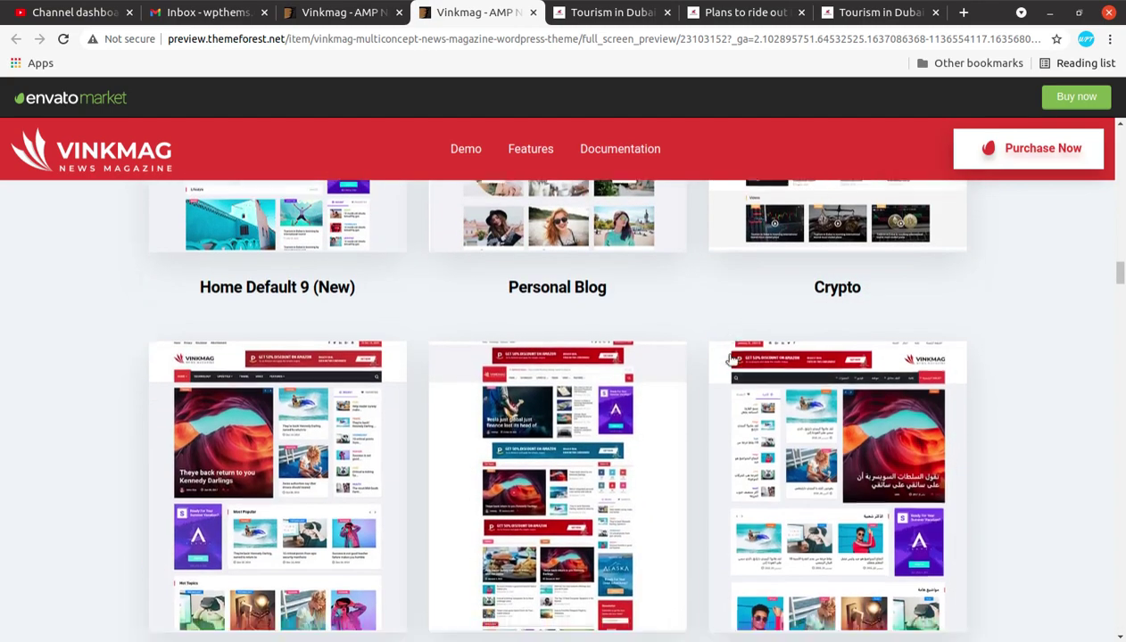
scroll(732, 360, "down", 3)
scroll(732, 360, "down", 1)
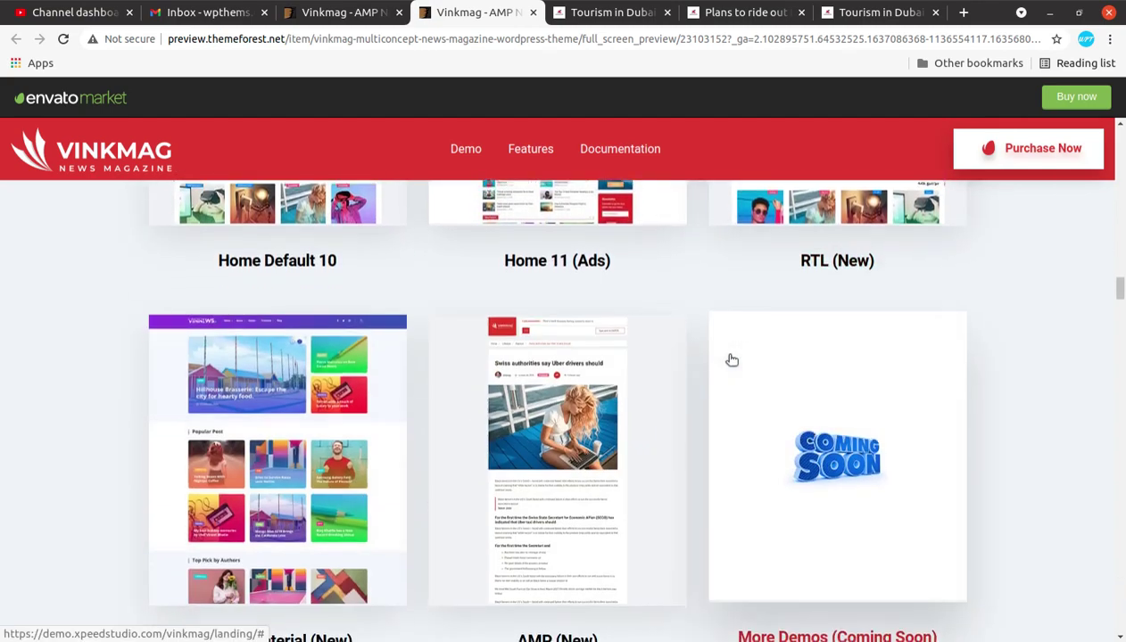
scroll(732, 359, "down", 3)
scroll(731, 360, "up", 3)
scroll(732, 360, "up", 4)
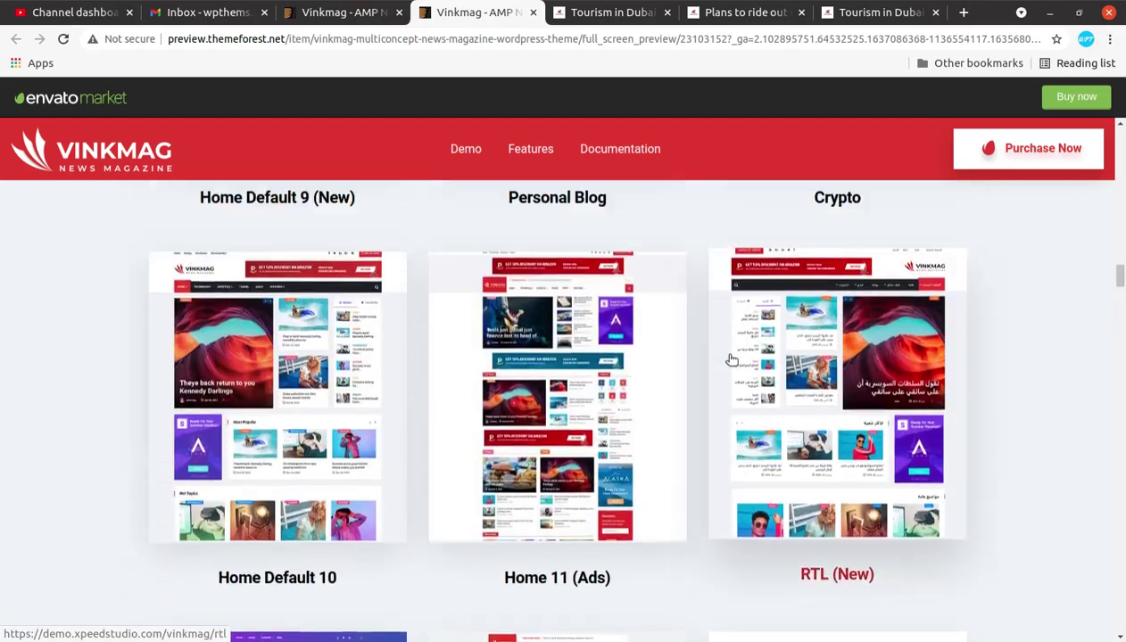
scroll(732, 359, "up", 4)
scroll(732, 360, "up", 3)
scroll(731, 359, "up", 3)
scroll(730, 362, "up", 5)
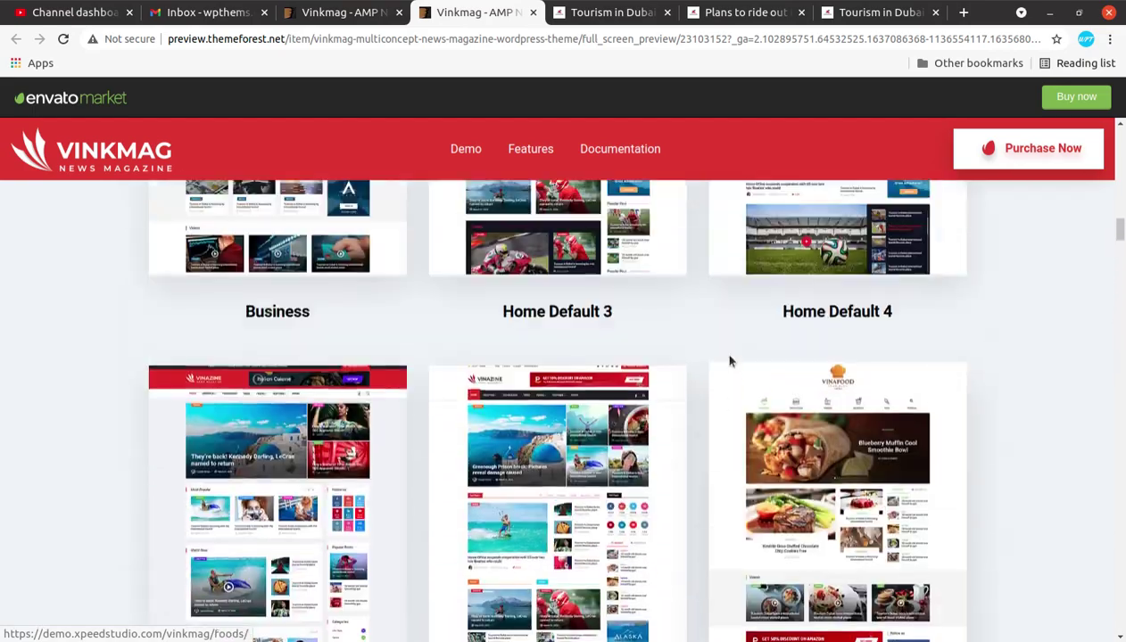
scroll(730, 362, "up", 3)
scroll(731, 360, "up", 2)
scroll(732, 359, "up", 3)
scroll(732, 360, "up", 2)
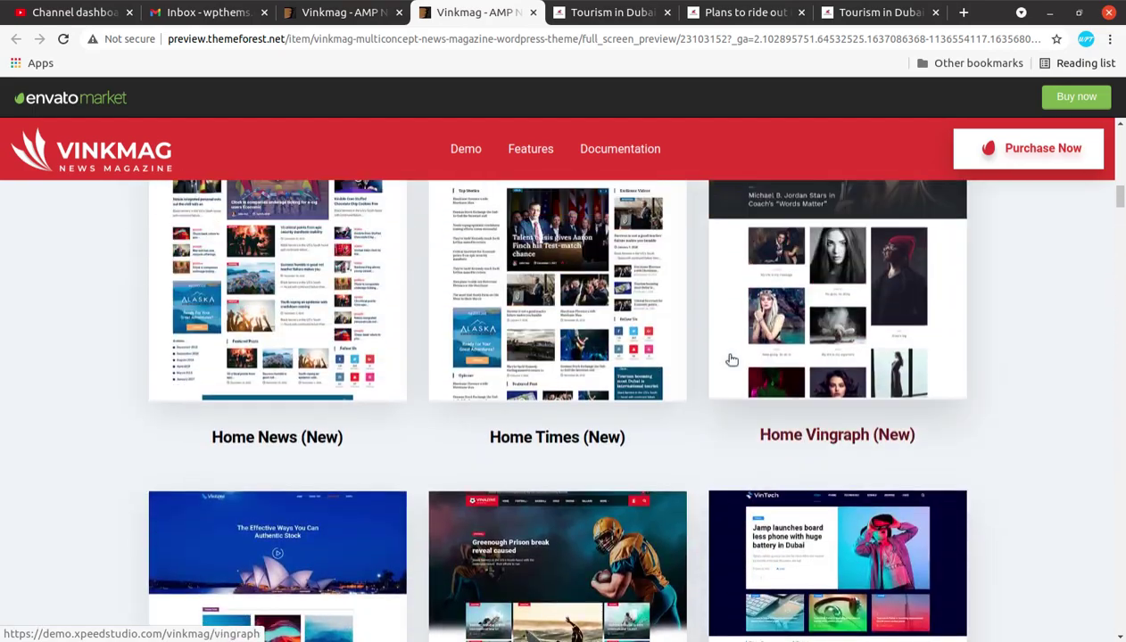
scroll(732, 360, "up", 2)
scroll(732, 359, "up", 3)
scroll(732, 360, "up", 2)
scroll(732, 359, "up", 2)
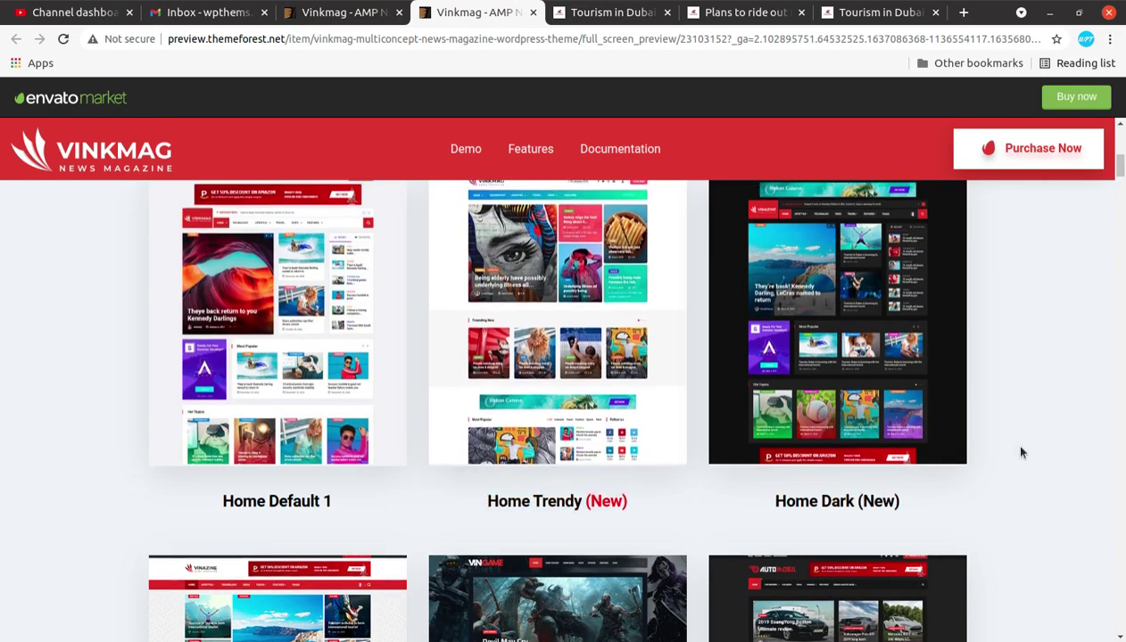
scroll(1021, 453, "up", 2)
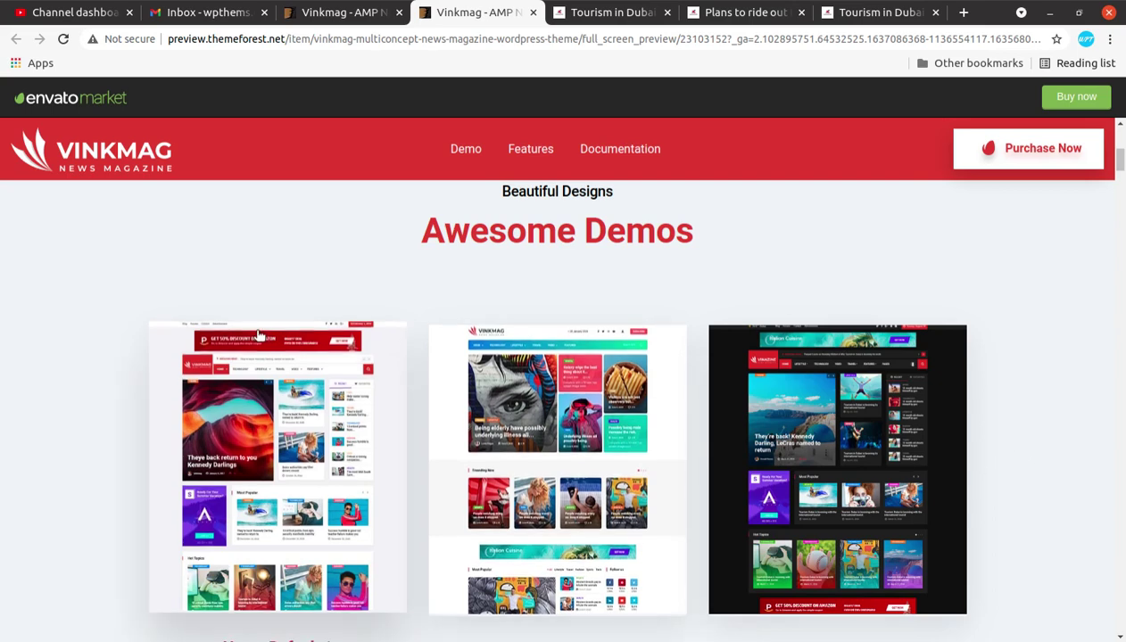
scroll(478, 371, "down", 2)
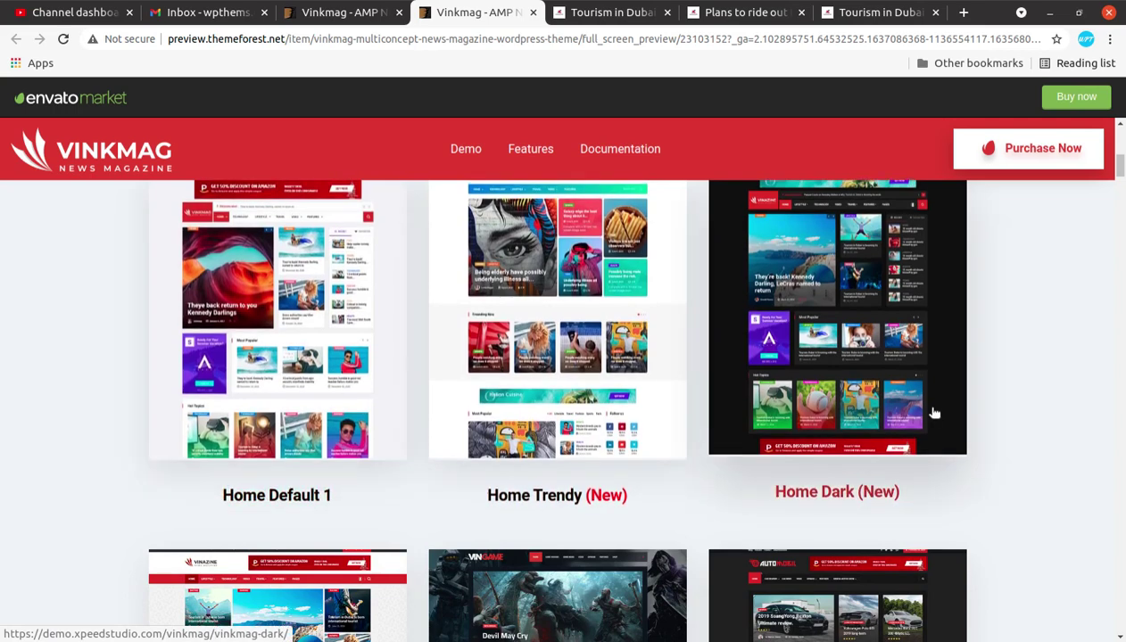
scroll(934, 412, "down", 2)
scroll(934, 411, "down", 2)
scroll(934, 411, "down", 2)
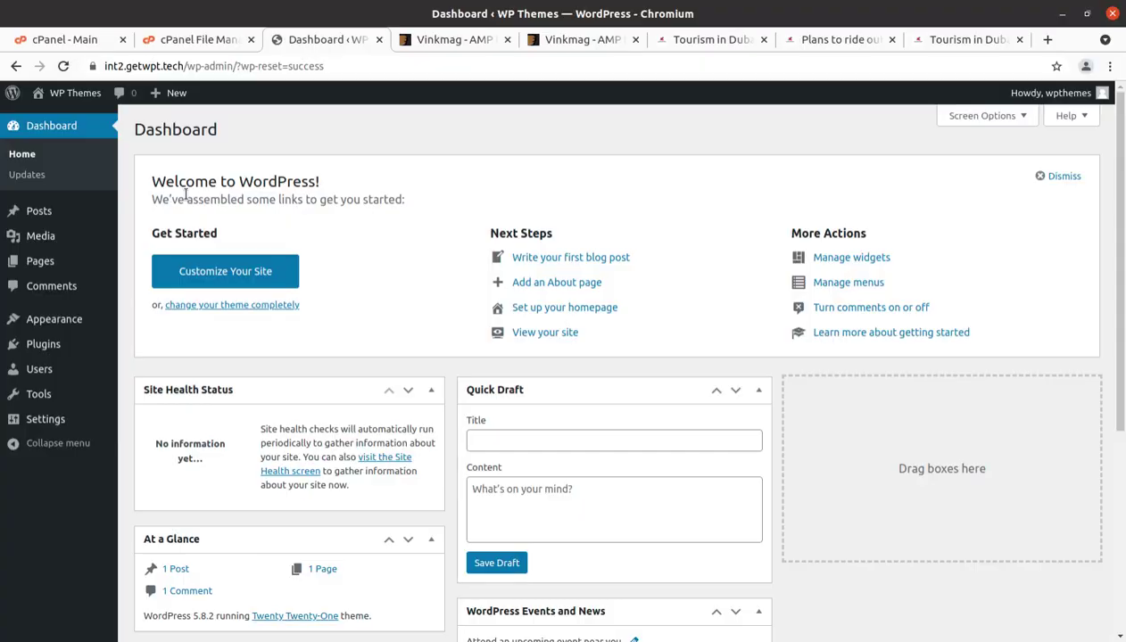
Bring the file manager in front of the dashboard and open the Downloads folder
scroll(165, 397, "down", 1)
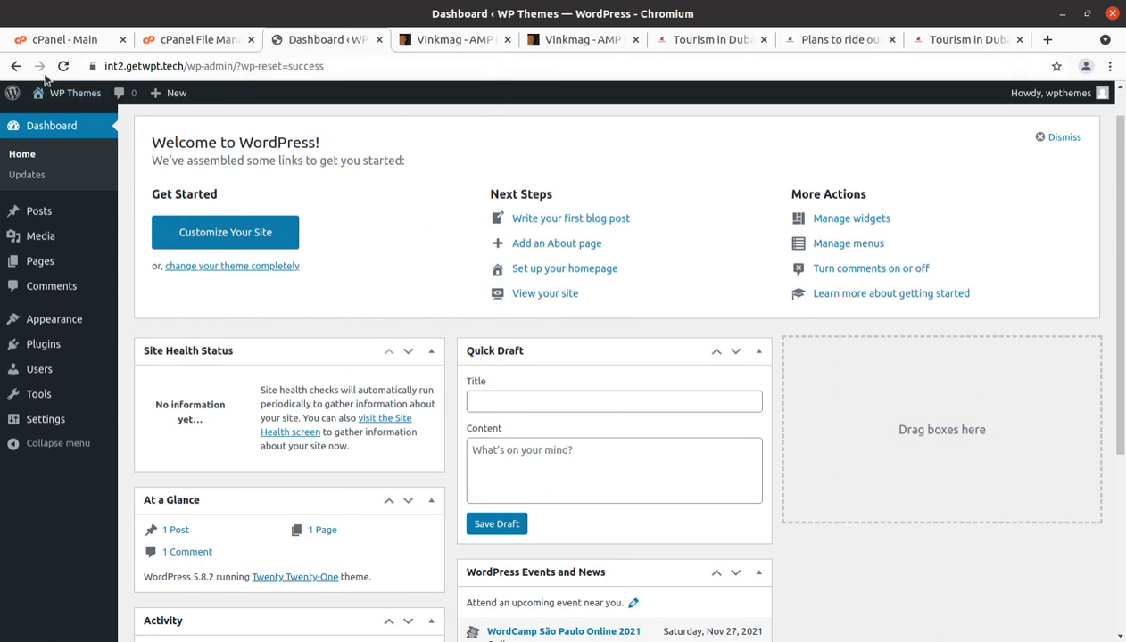
key("alt+Tab")
left_click(114, 221)
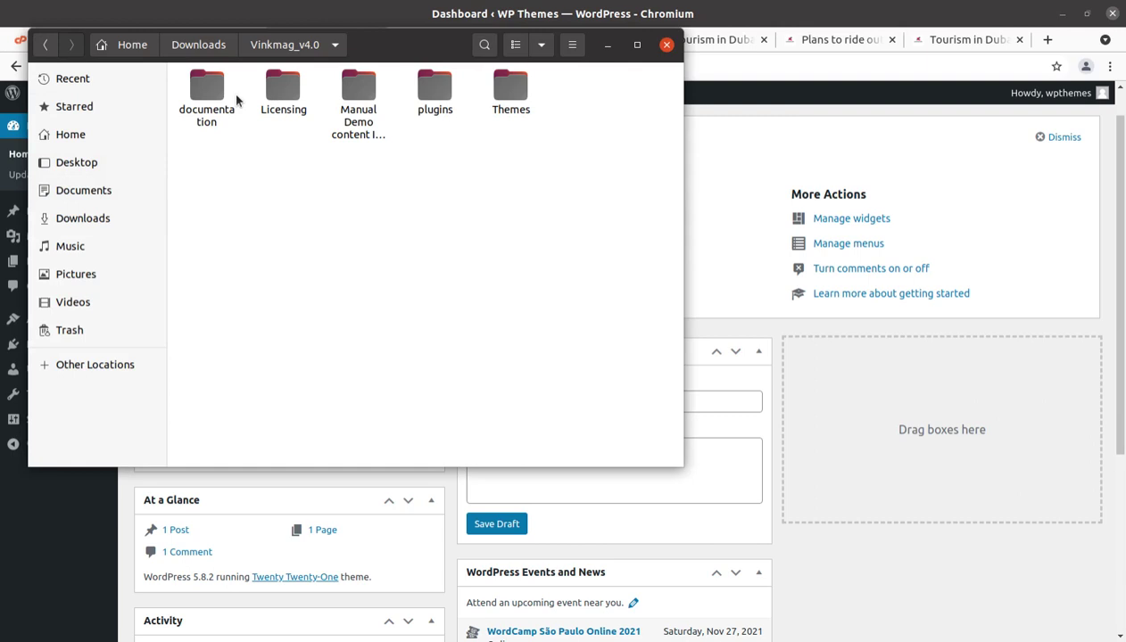
Inspect the Manual Demo content folder and the ekit-headerfooter, ekit-megamenu and vinkmag-essential plugin zips
double_click(359, 87)
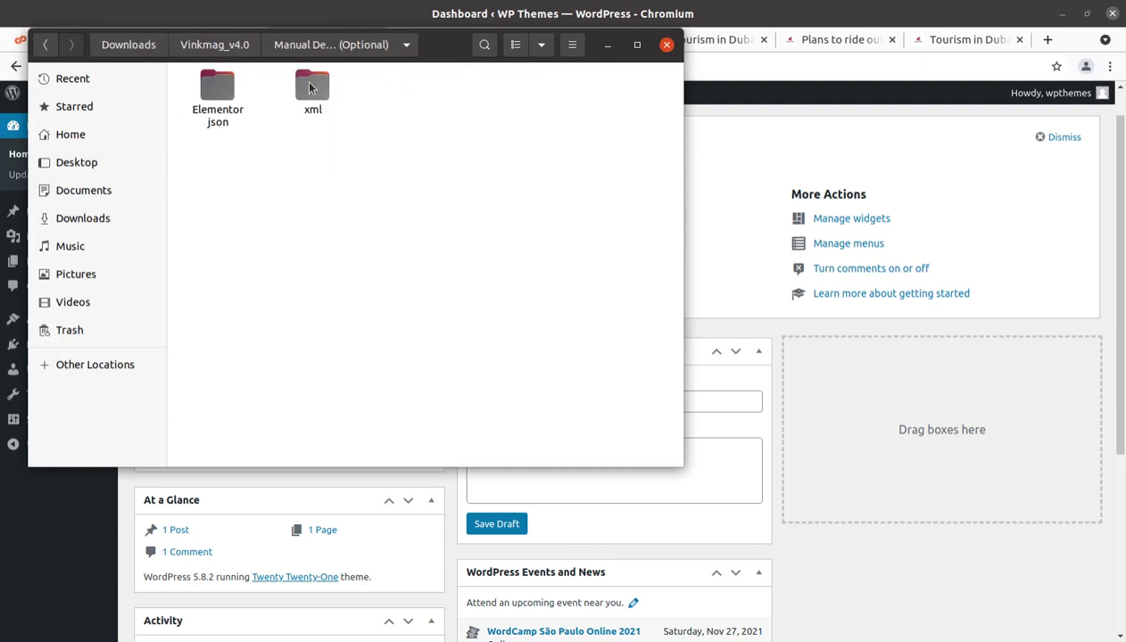
left_click(224, 50)
double_click(446, 95)
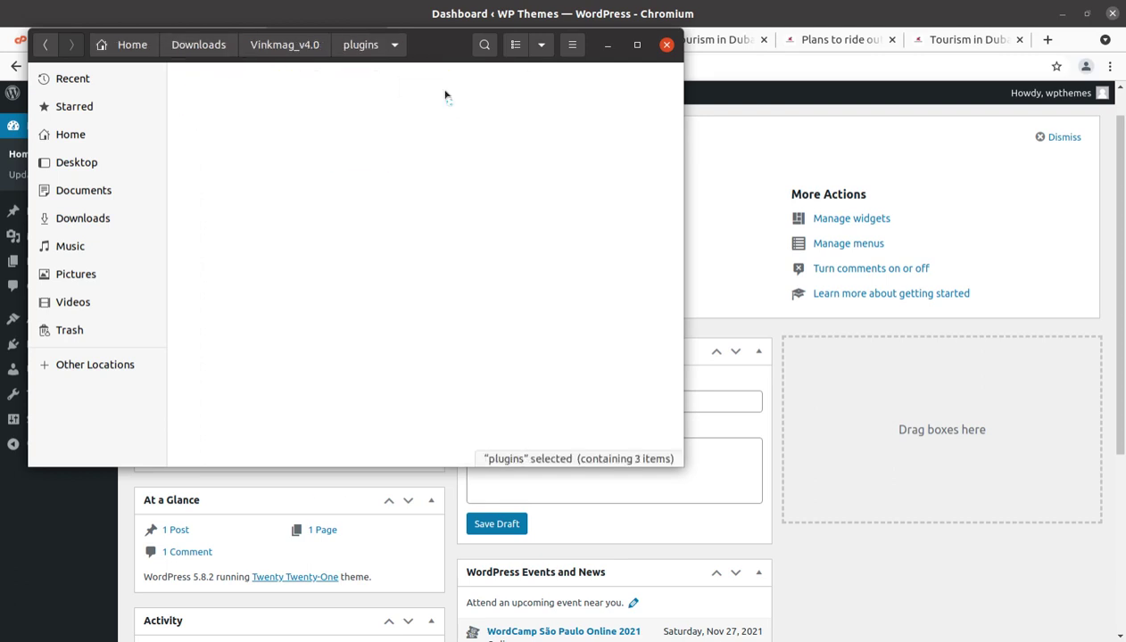
left_click(219, 137)
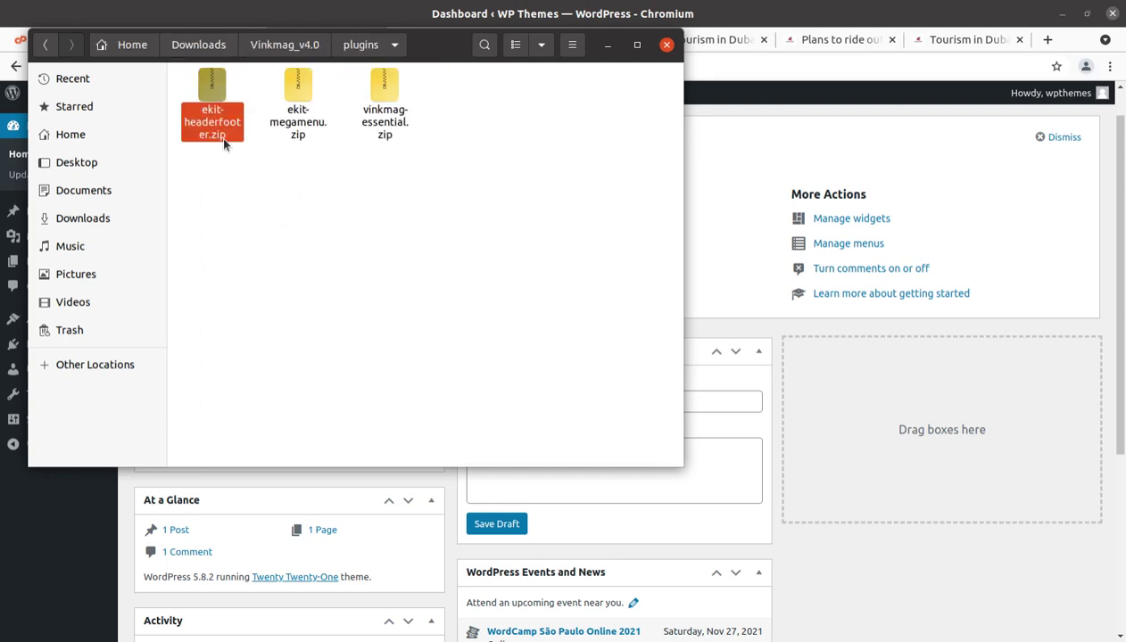
left_click(300, 134)
left_click(393, 134)
Check the sizes of vinkmag.zip and vinkmag-child.zip in the Themes folder, then minimize Files
left_click(278, 47)
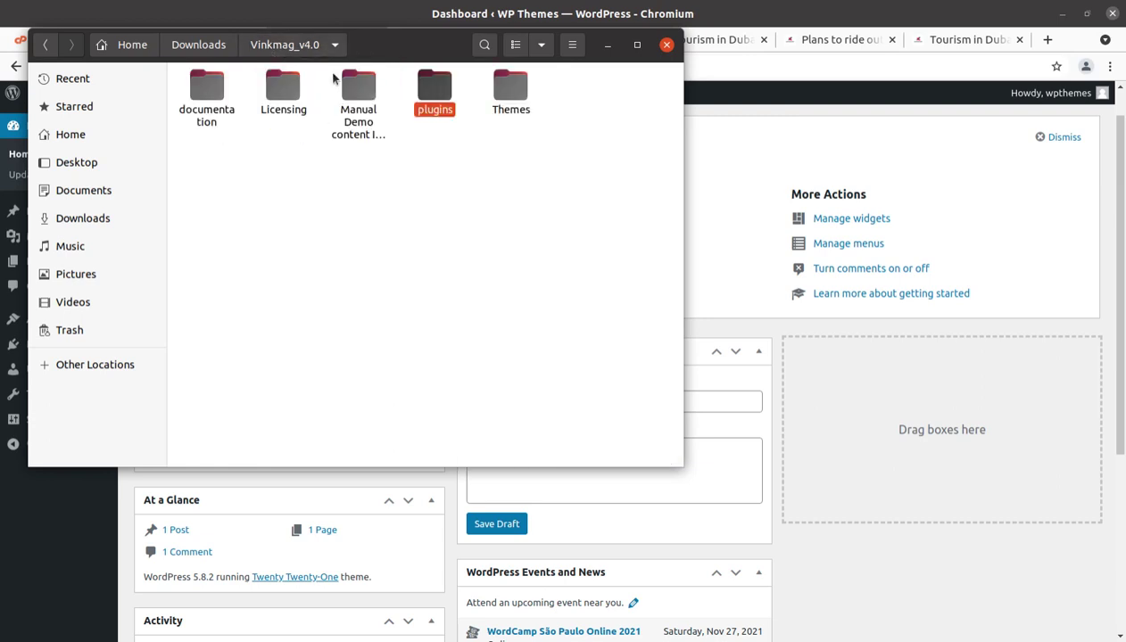
double_click(514, 90)
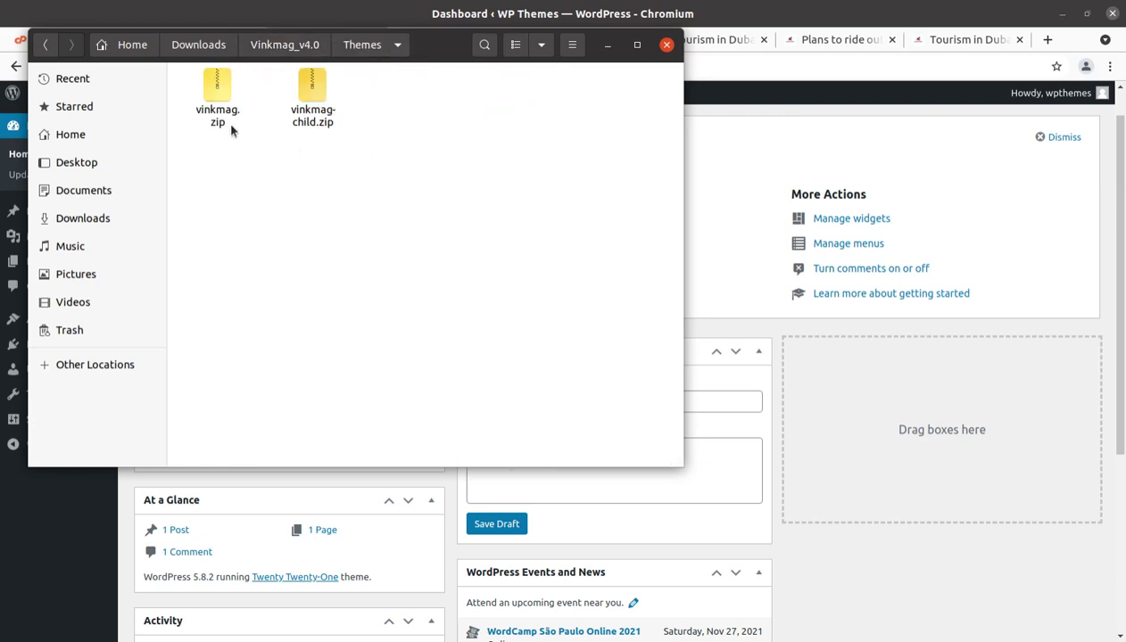
left_click(219, 124)
left_click(310, 116)
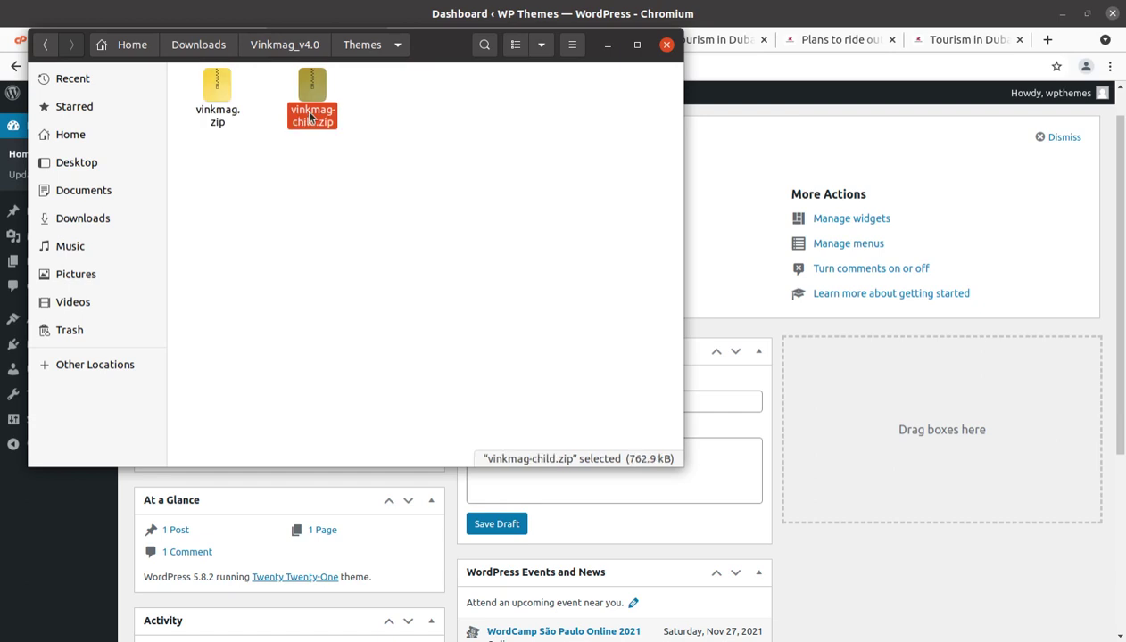
left_click(226, 114)
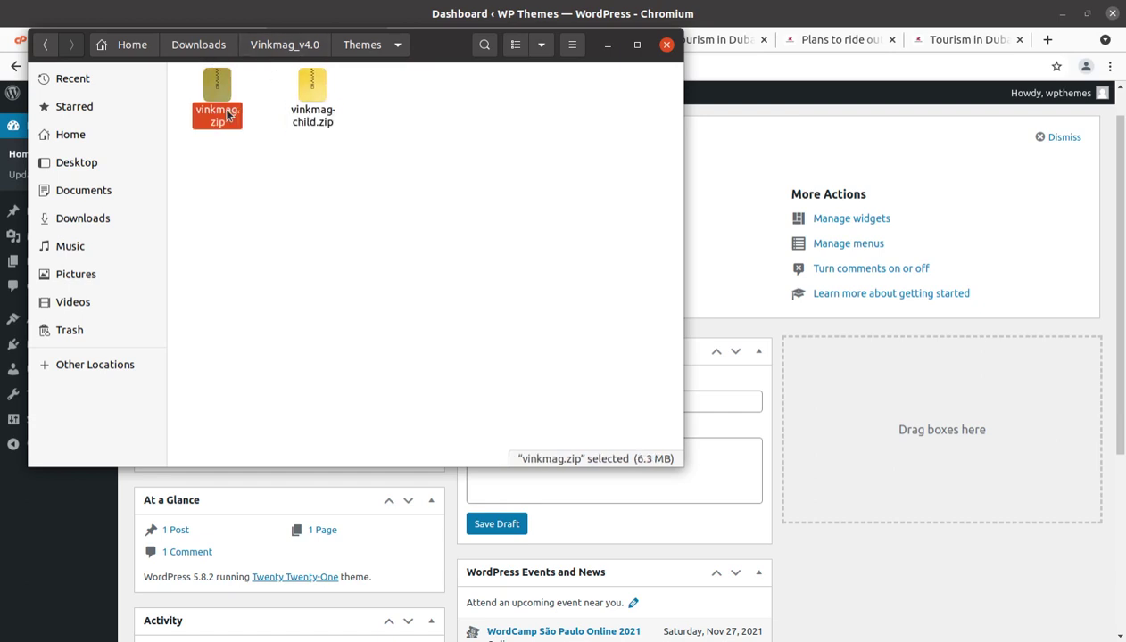
left_click(607, 46)
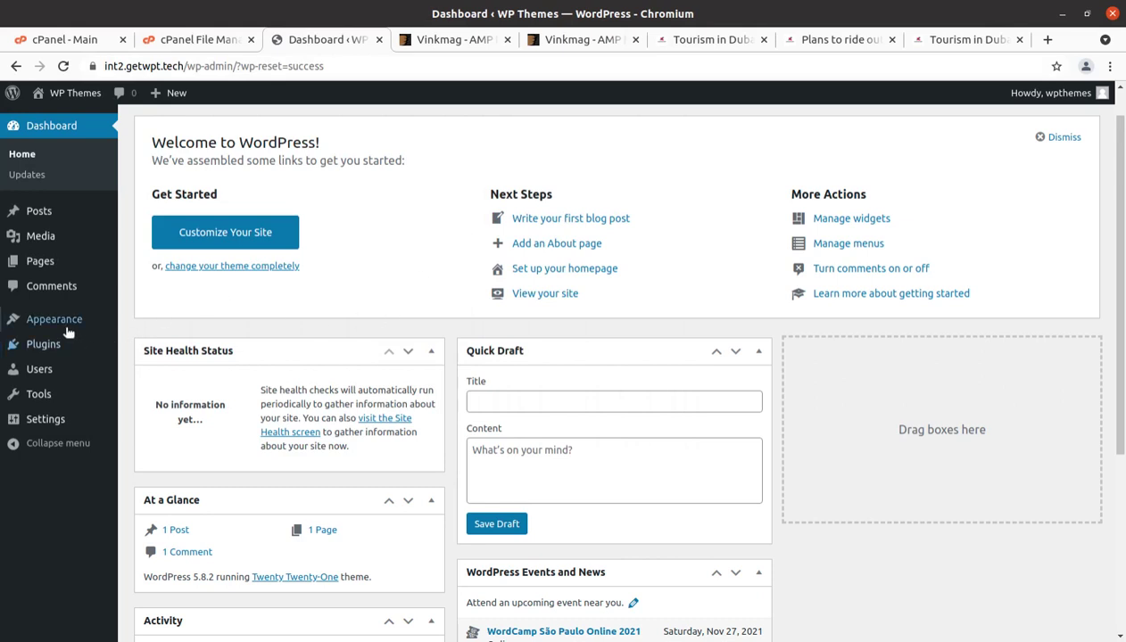
Open Upload Theme, browse to Vinkmag_v4.0/Themes, and cancel without choosing a zip
mouse_move(53, 318)
left_click(139, 323)
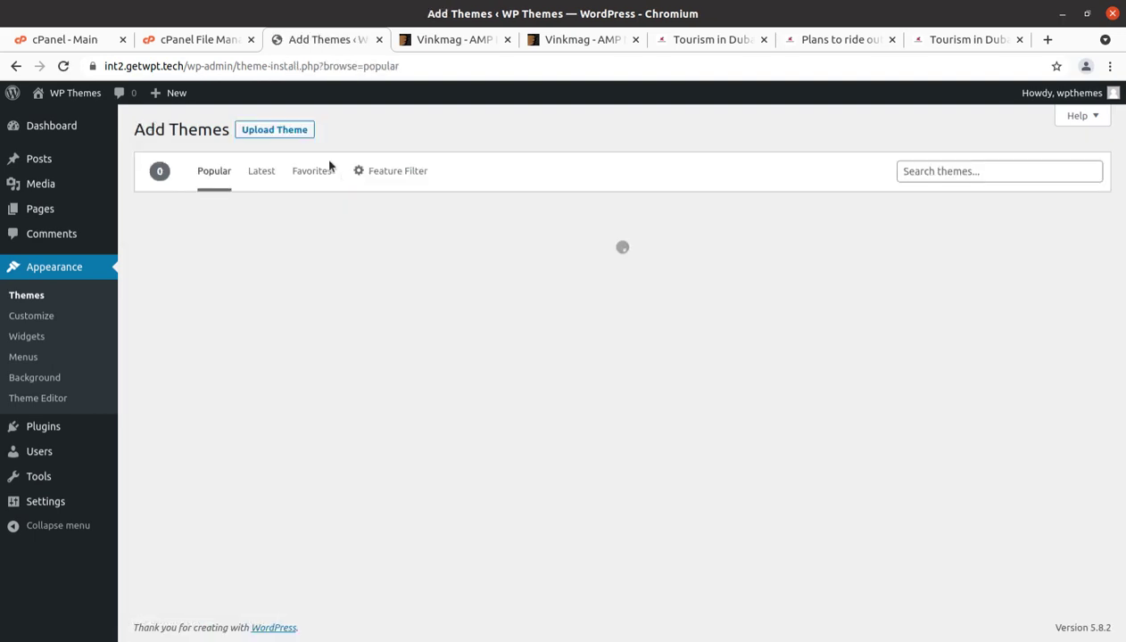
left_click(287, 132)
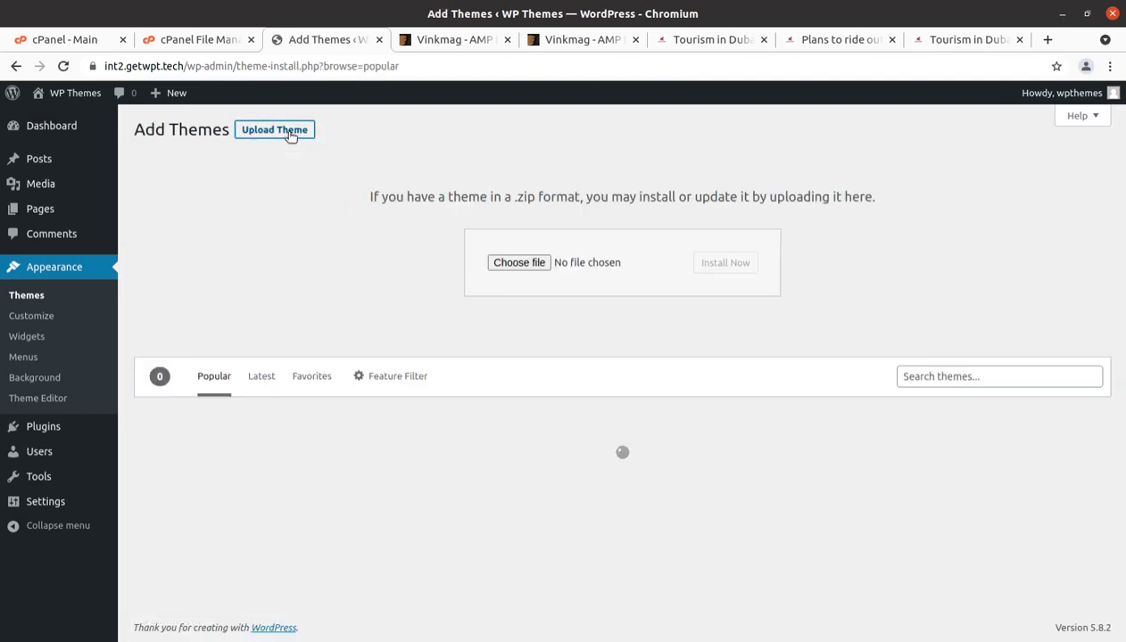
left_click(513, 264)
double_click(303, 96)
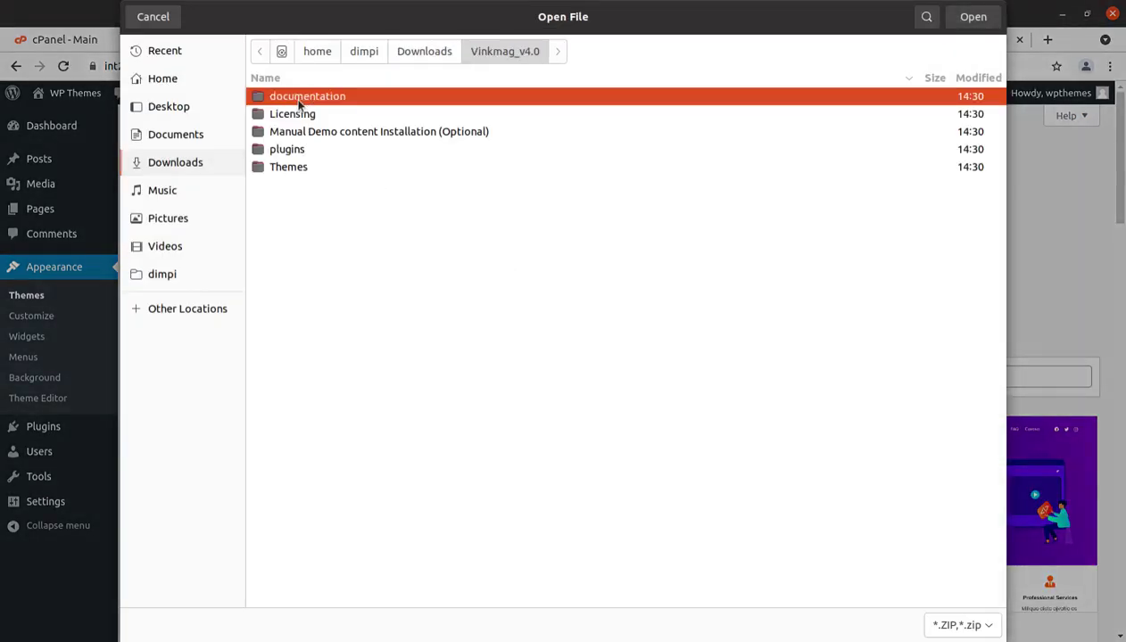
double_click(312, 172)
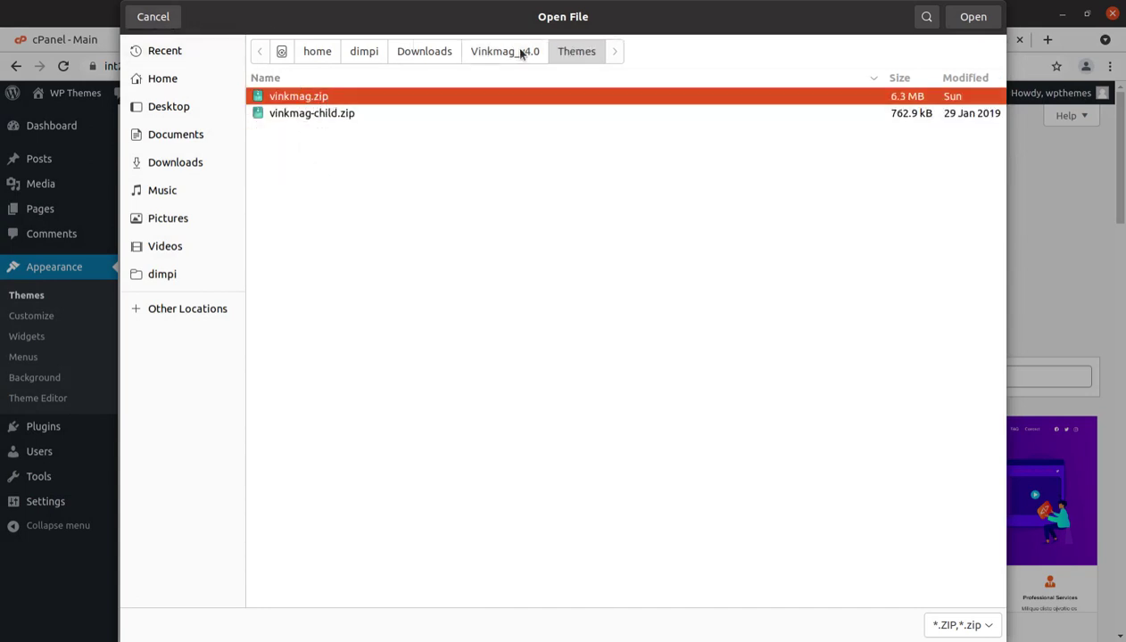
left_click(147, 23)
left_click(196, 45)
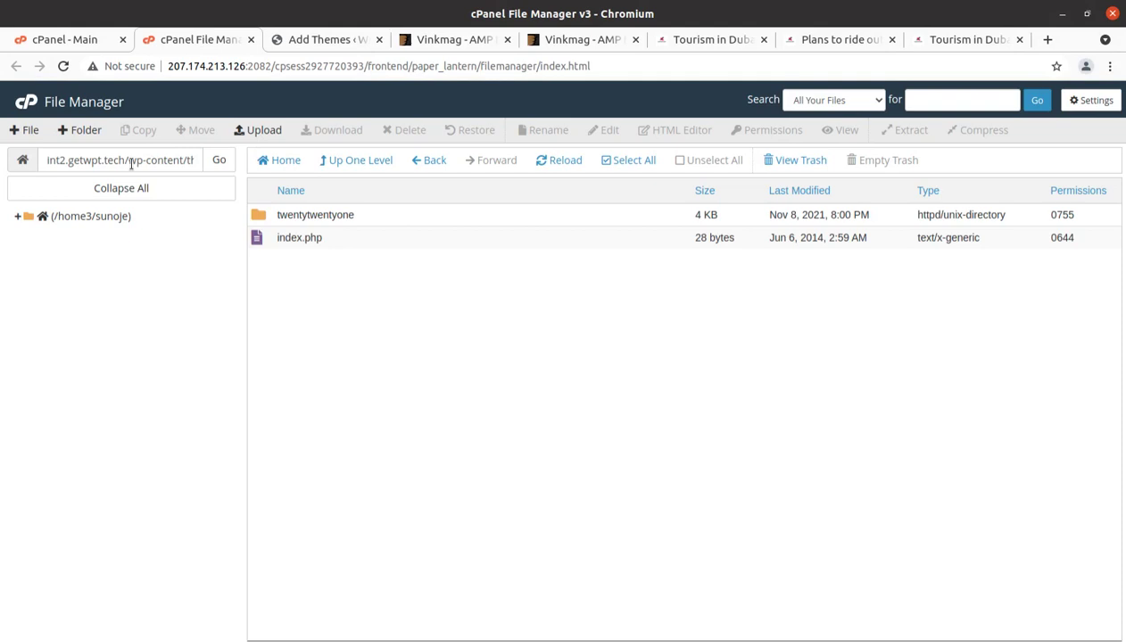
Upload Vinkmag_v4.0/Themes/vinkmag.zip (5.97 MB) into wp-content/themes and return to the listing
left_click_drag(131, 165, 210, 160)
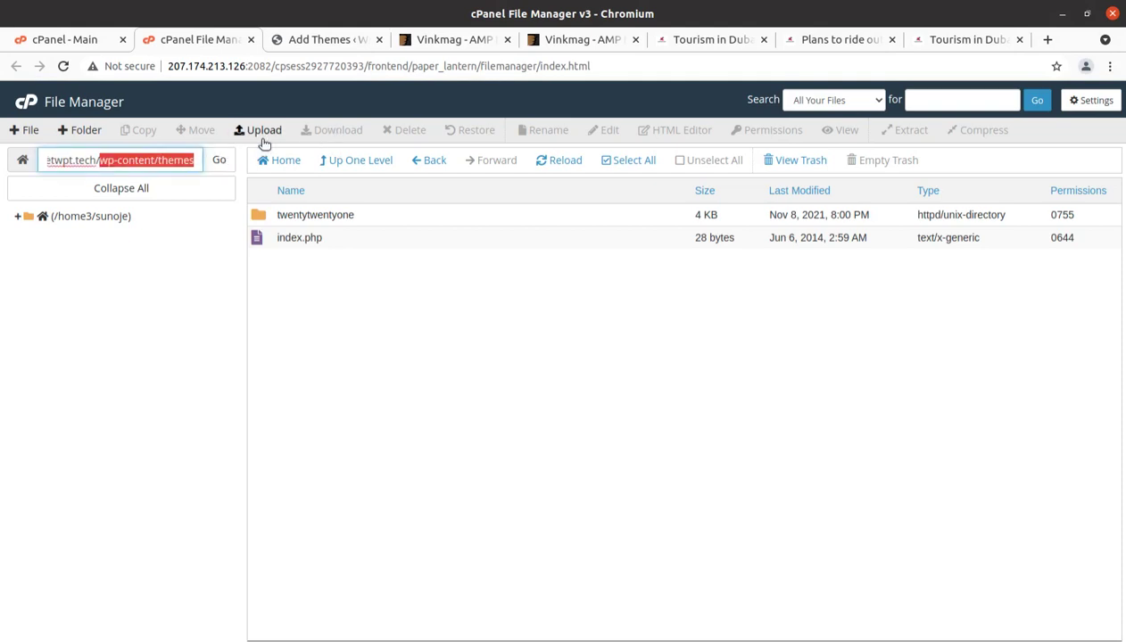
left_click(259, 131)
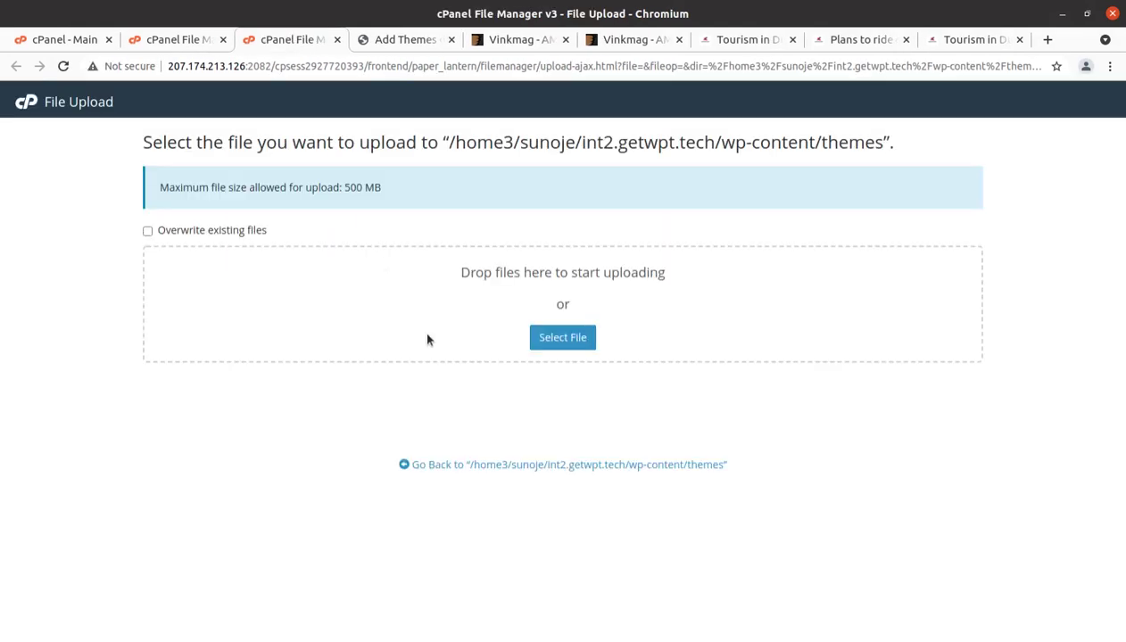
left_click(546, 337)
double_click(282, 98)
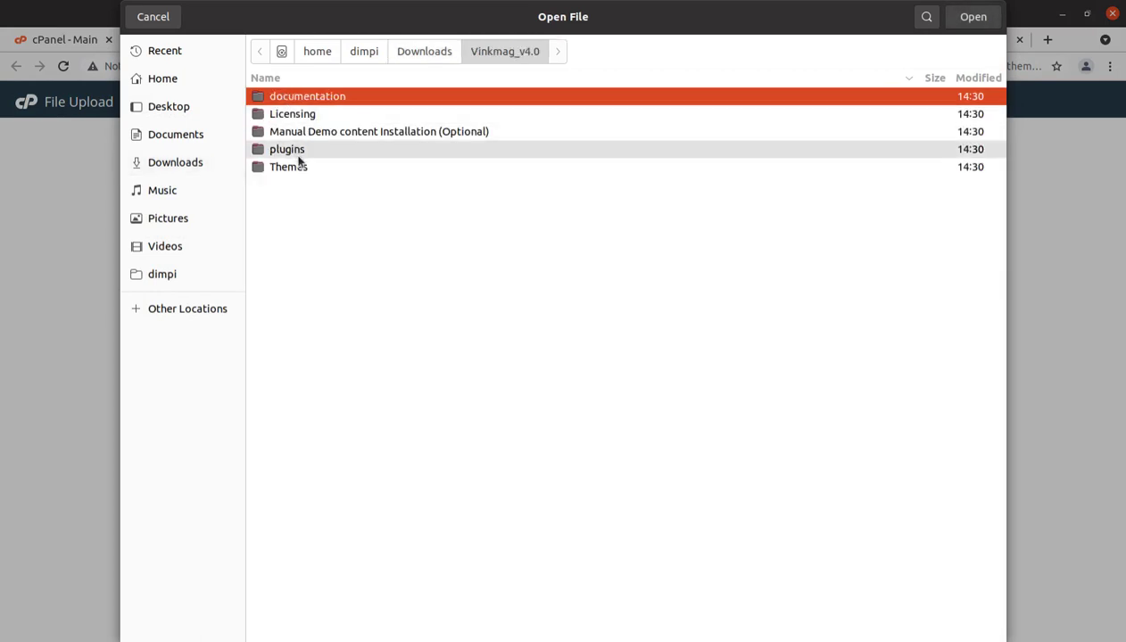
double_click(293, 165)
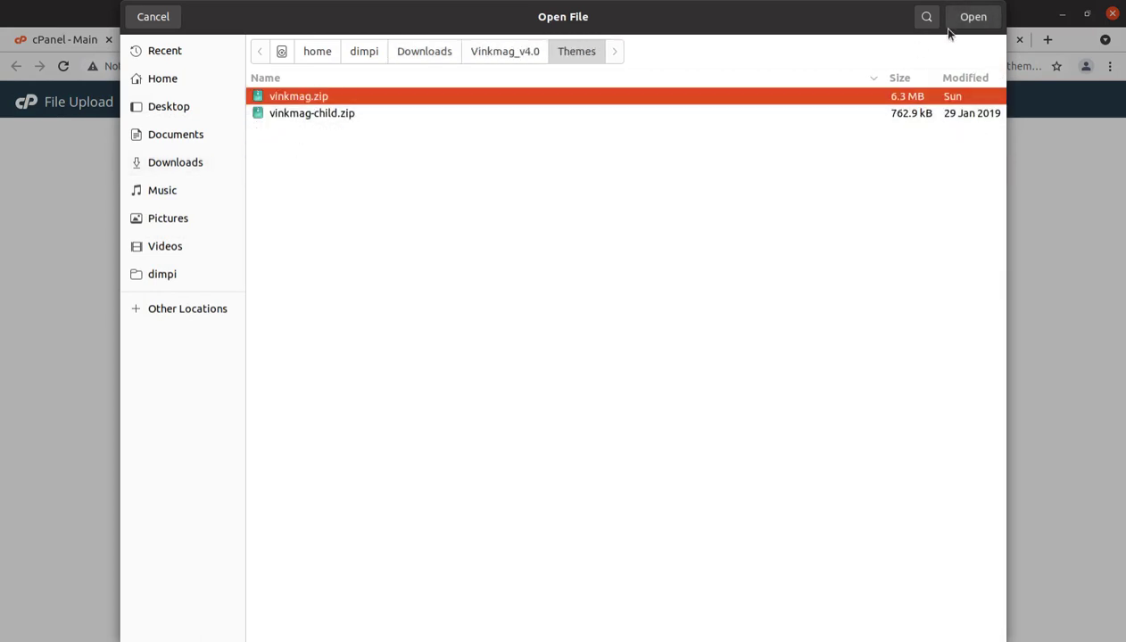
left_click(971, 17)
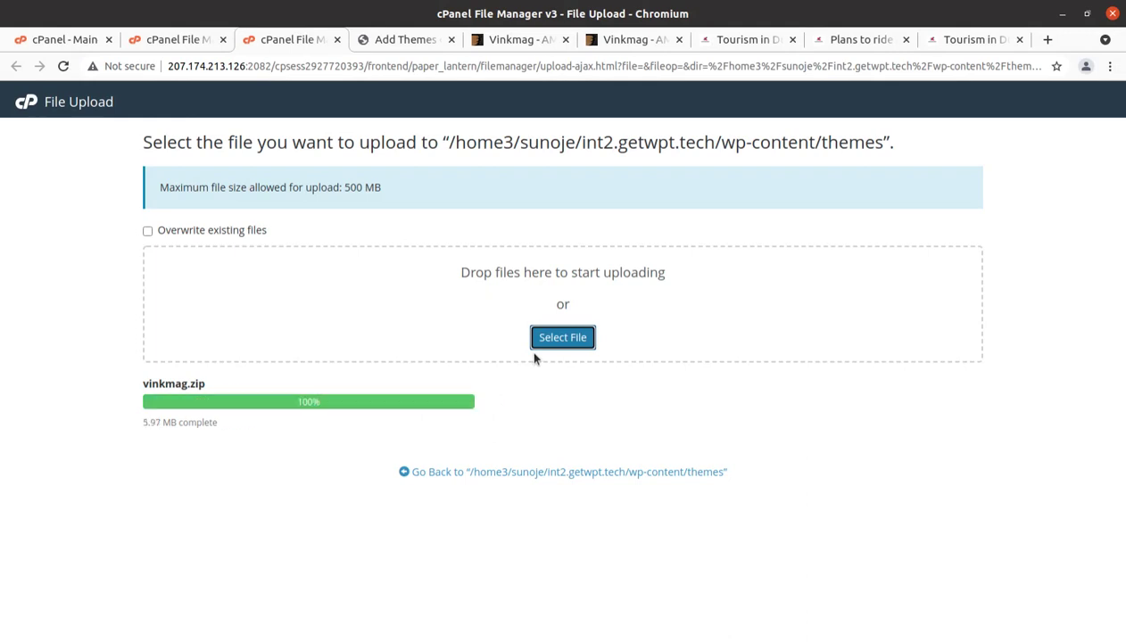
left_click_drag(330, 399, 299, 403)
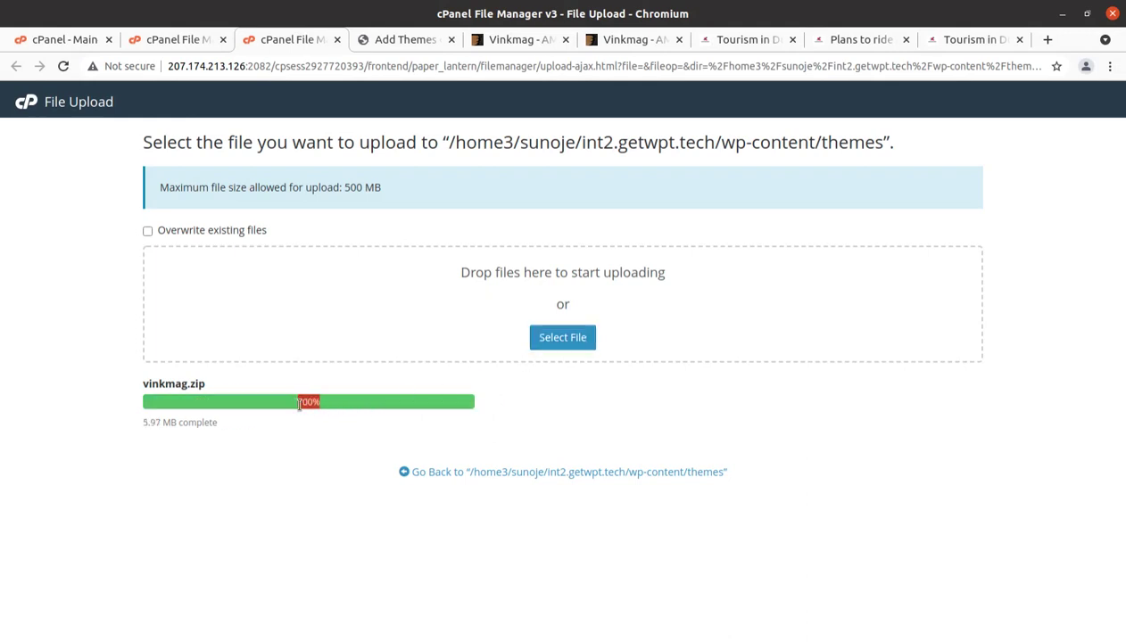
left_click(515, 474)
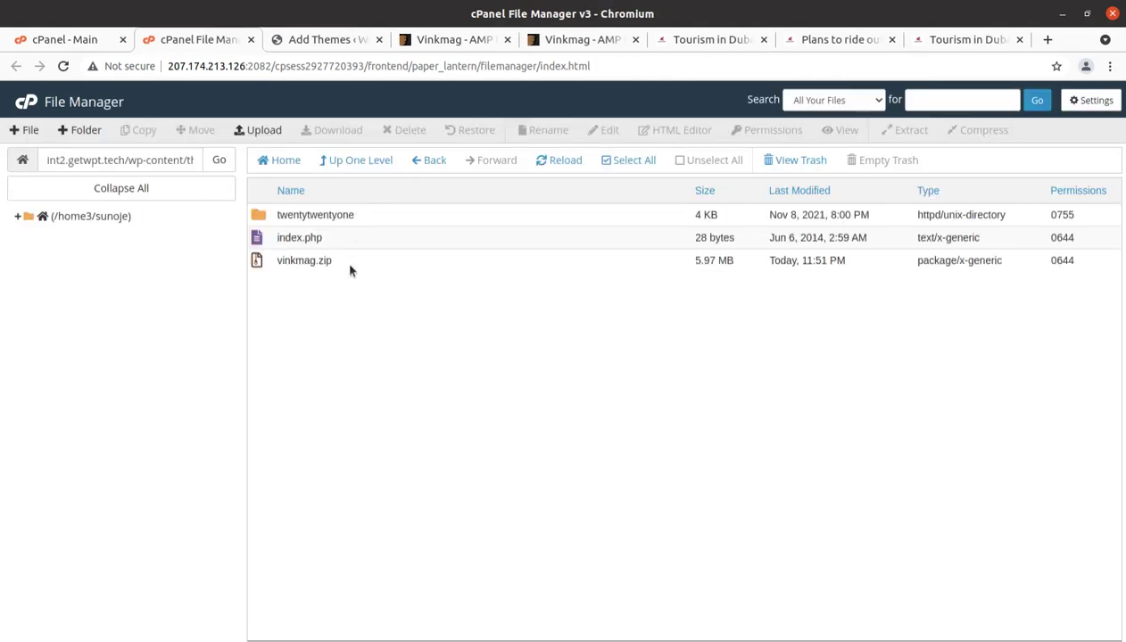
Extract vinkmag.zip into the themes folder and reload the listing
right_click(350, 264)
left_click(404, 432)
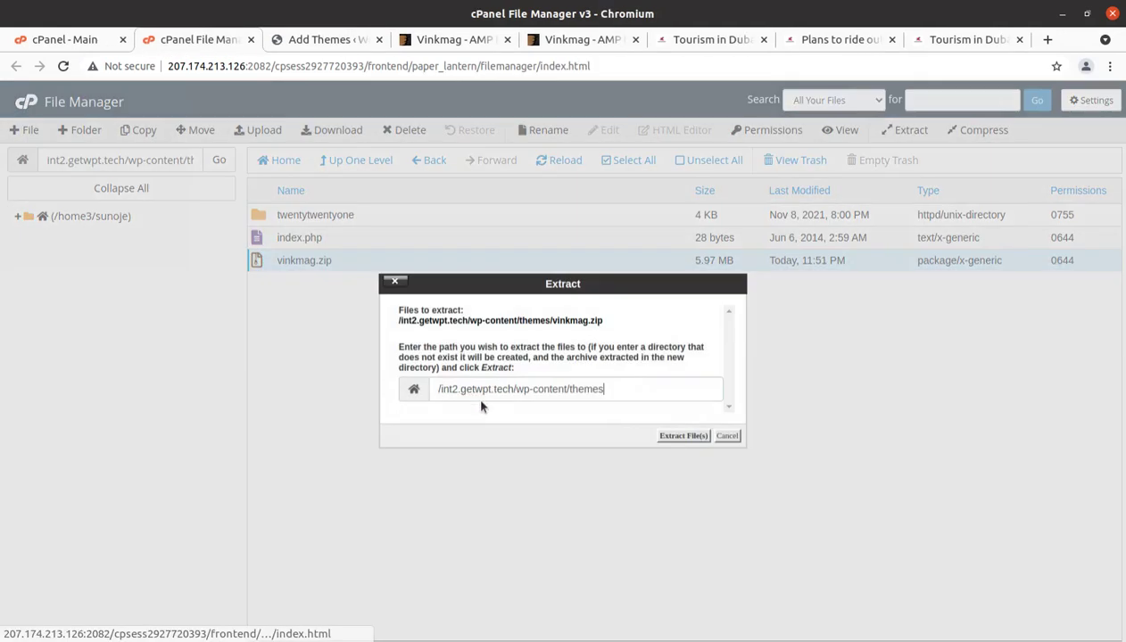
left_click(689, 438)
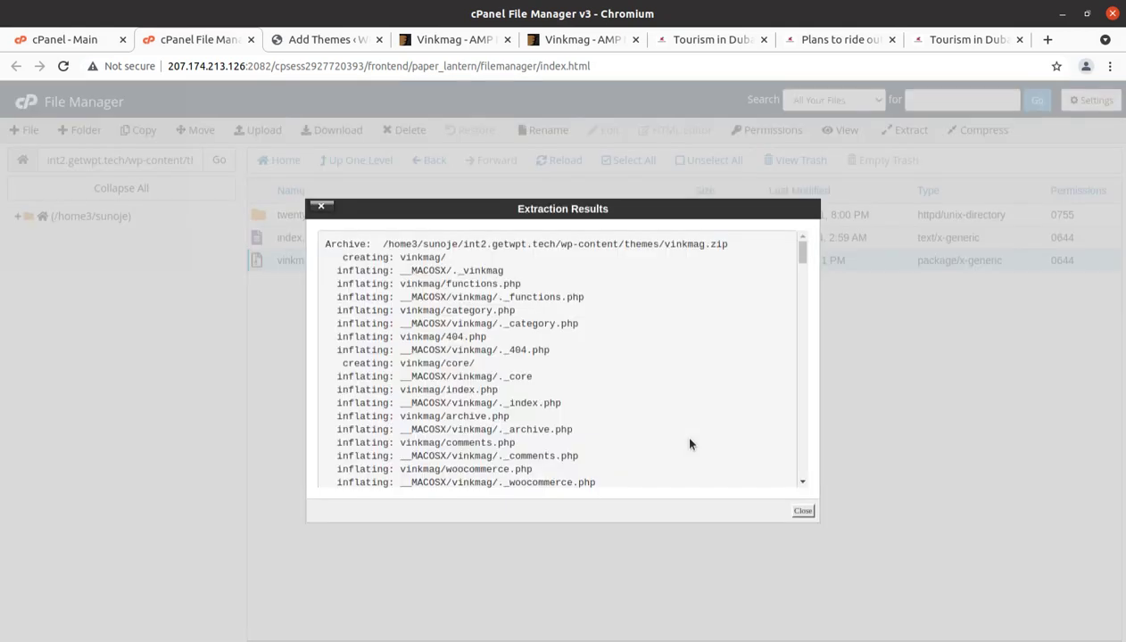
left_click(807, 511)
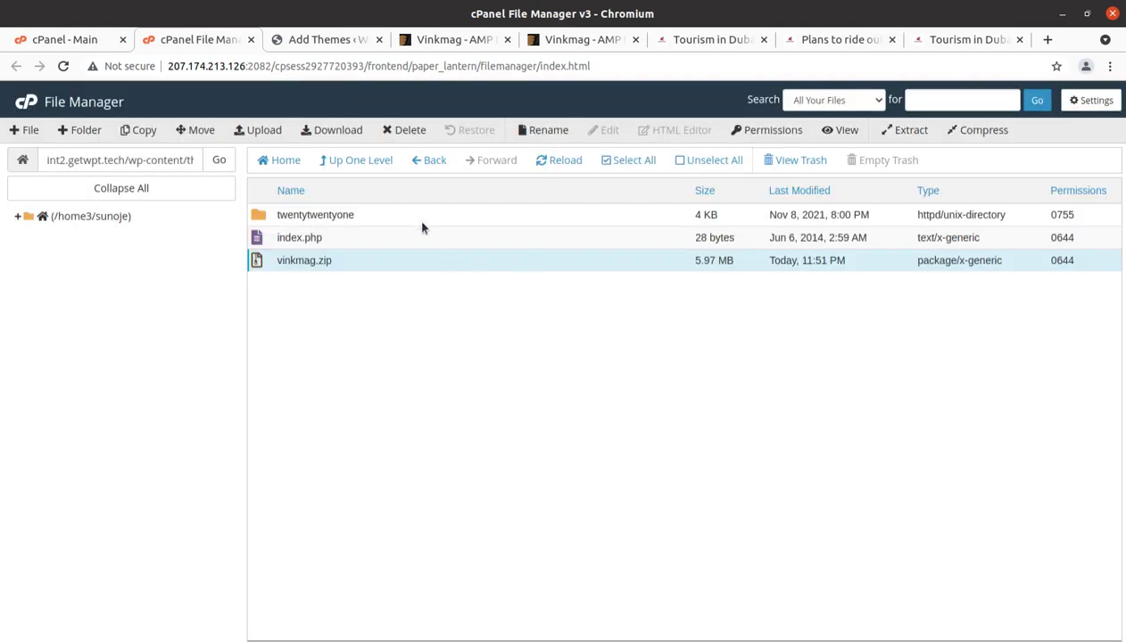
left_click(548, 162)
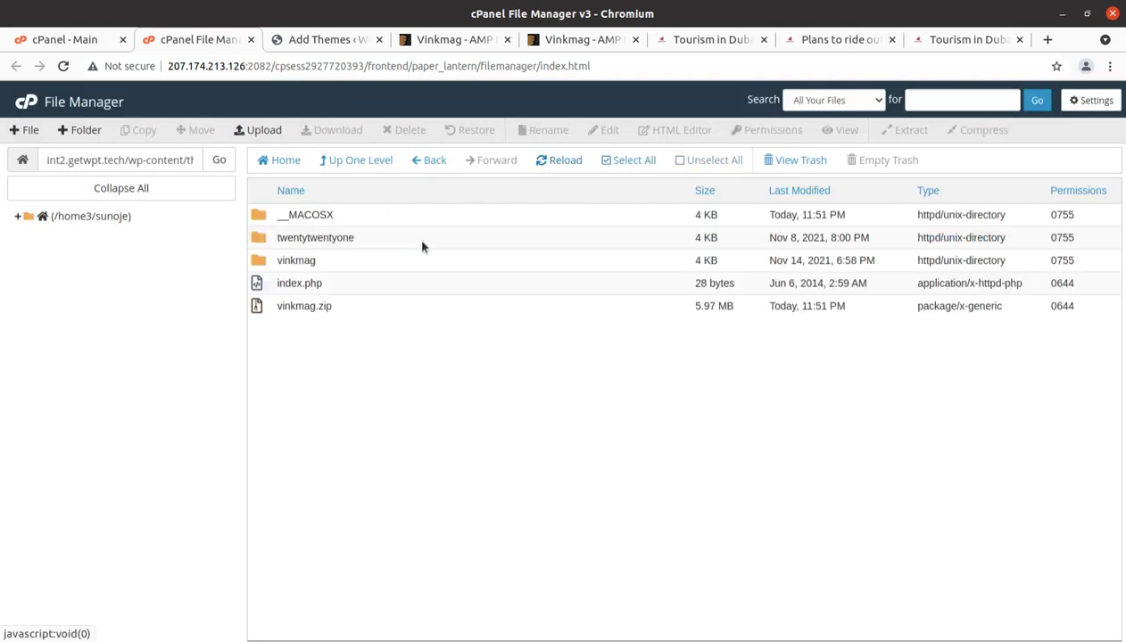
Permanently delete the __MACOSX folder, skipping the trash
left_click(375, 215)
left_click(410, 131)
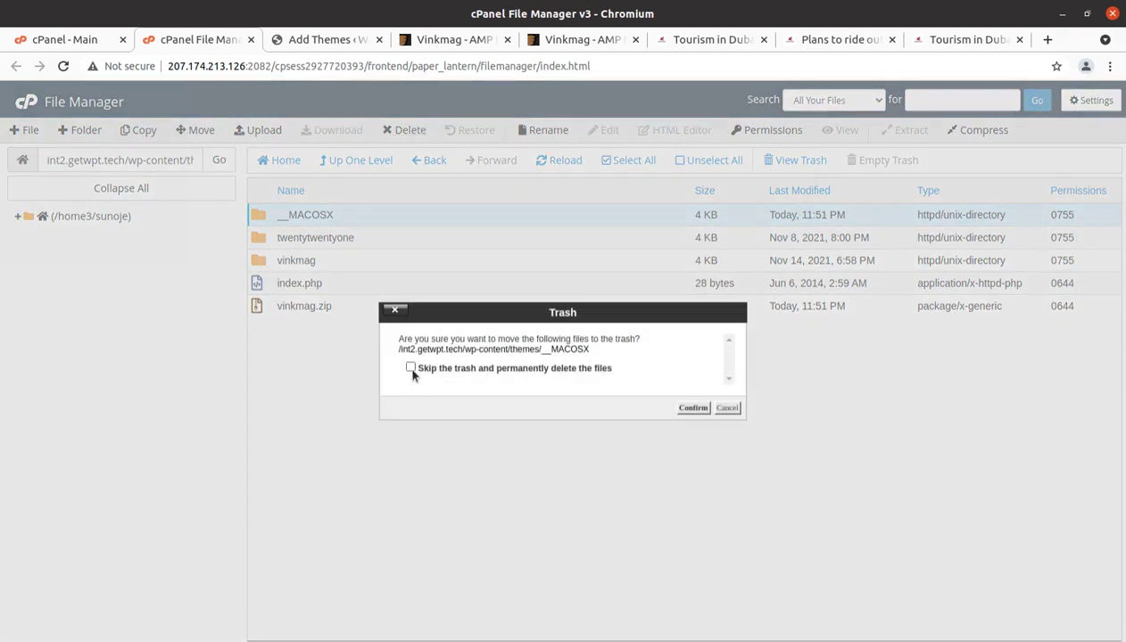
left_click(410, 367)
left_click(694, 408)
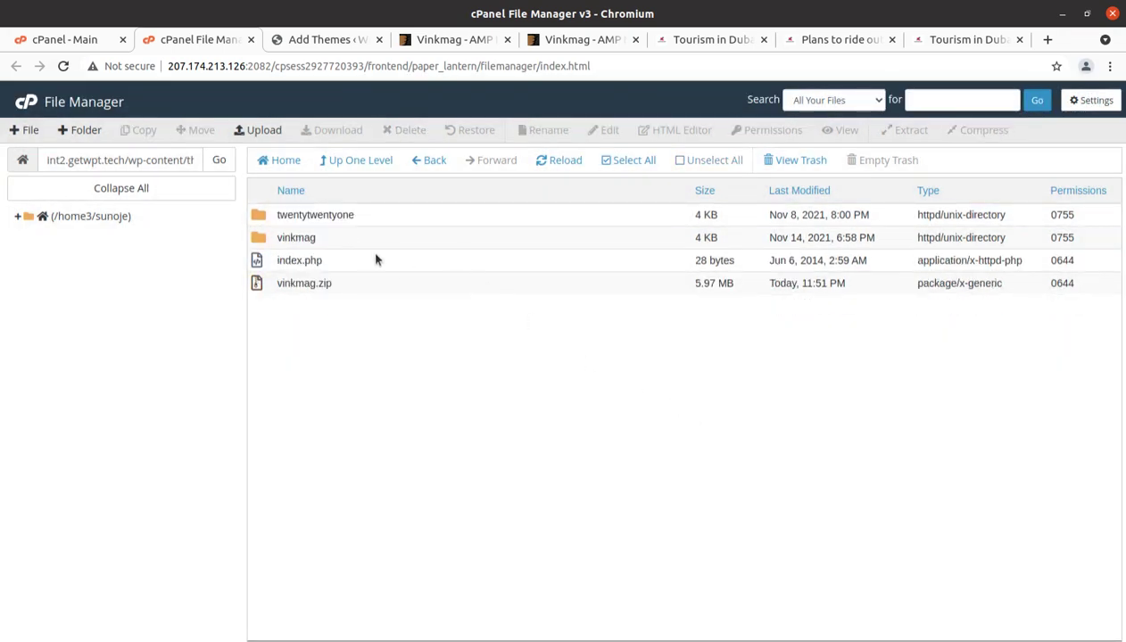
Look through the extracted vinkmag theme folder's contents
double_click(356, 242)
scroll(356, 244, "down", 2)
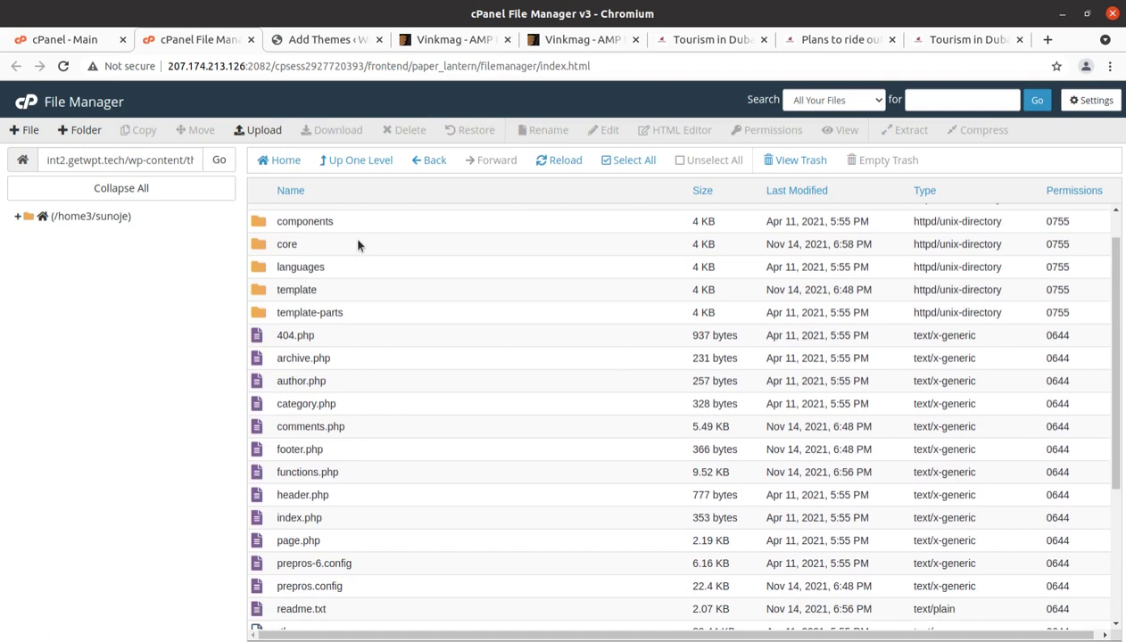
scroll(356, 244, "up", 1)
scroll(357, 245, "up", 1)
scroll(358, 246, "down", 2)
scroll(358, 246, "down", 1)
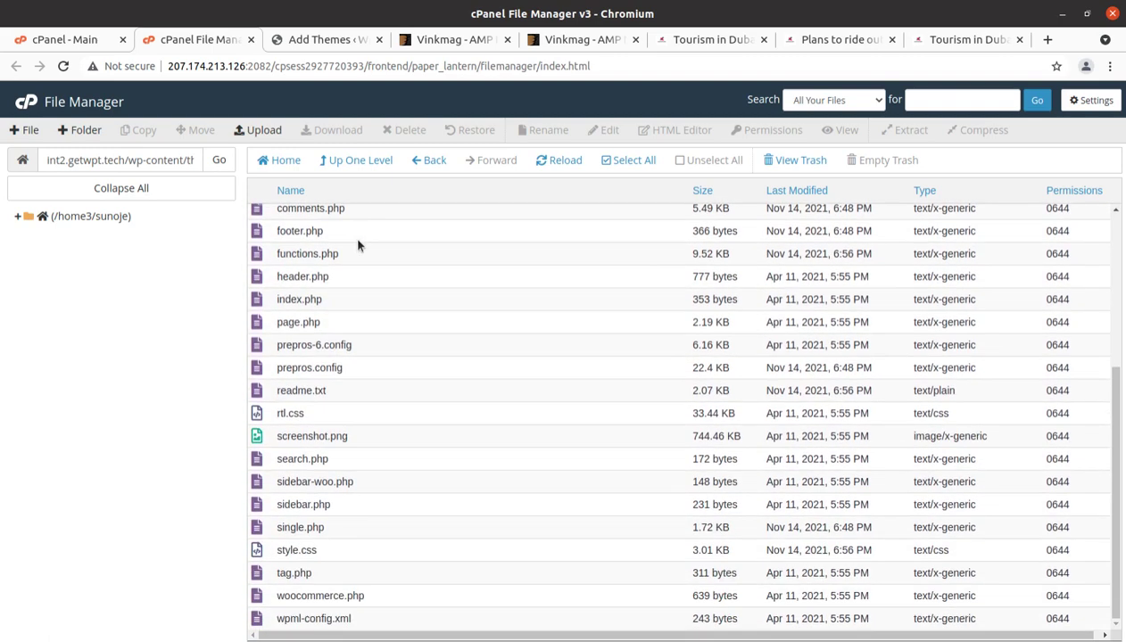
scroll(357, 243, "up", 3)
scroll(361, 214, "up", 2)
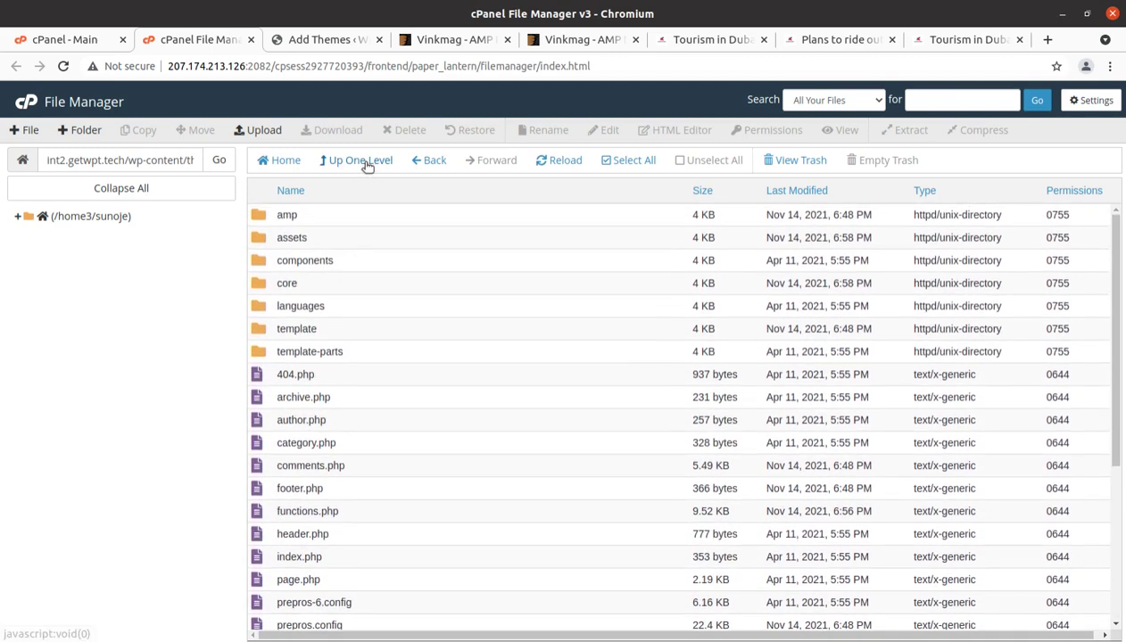
left_click(359, 159)
Permanently delete vinkmag.zip, go up to wp-content, and return to WordPress Add Themes
left_click(353, 294)
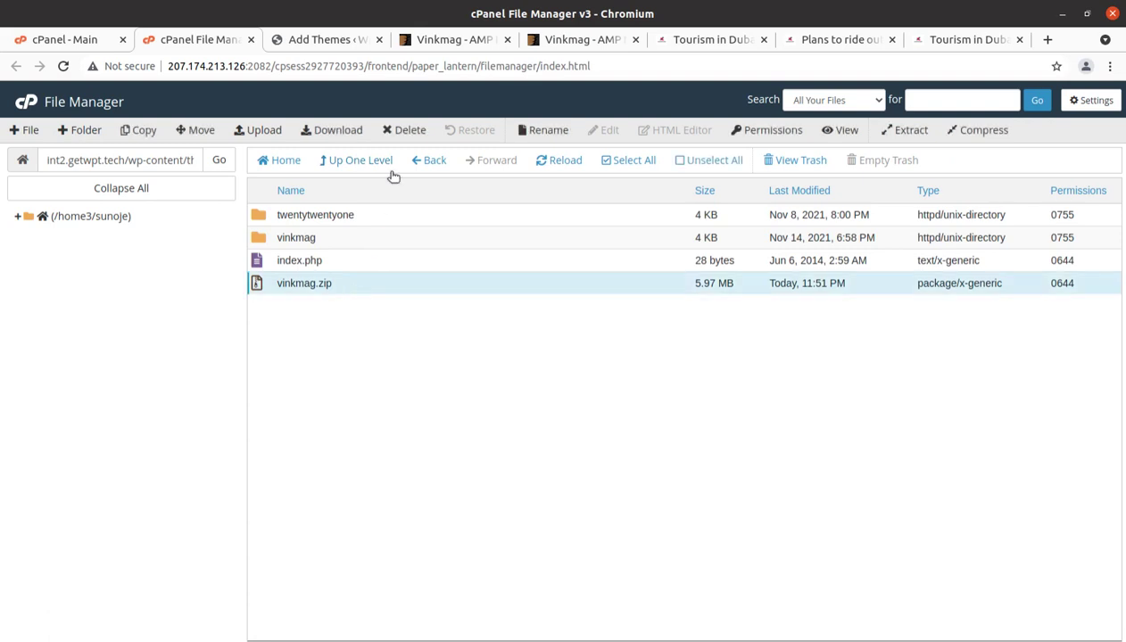
left_click(401, 129)
left_click(411, 368)
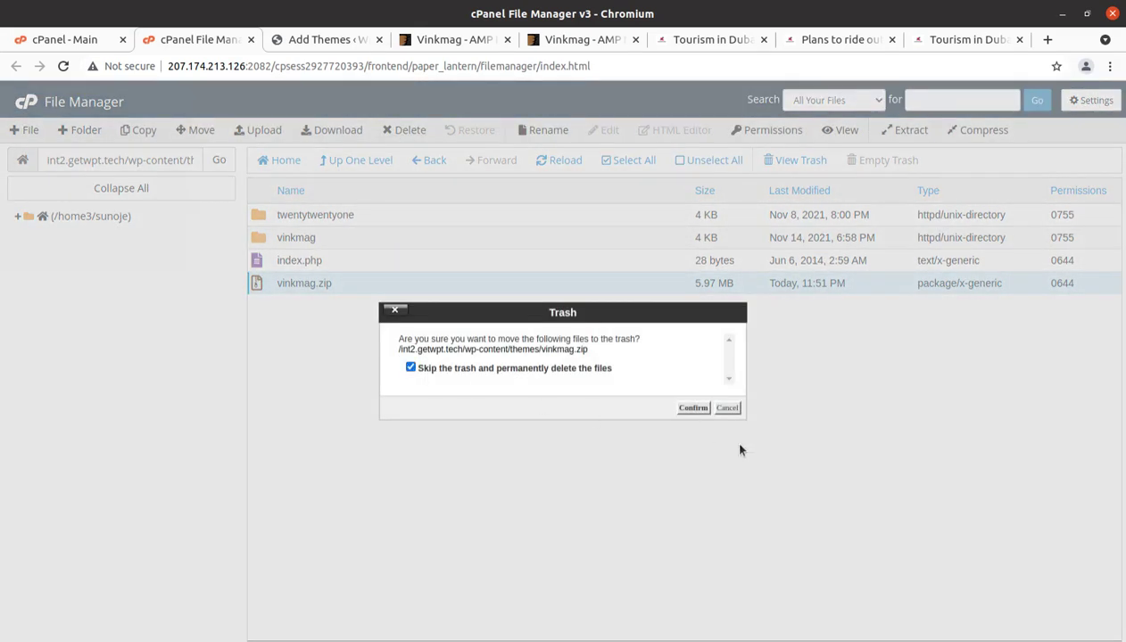
left_click(702, 410)
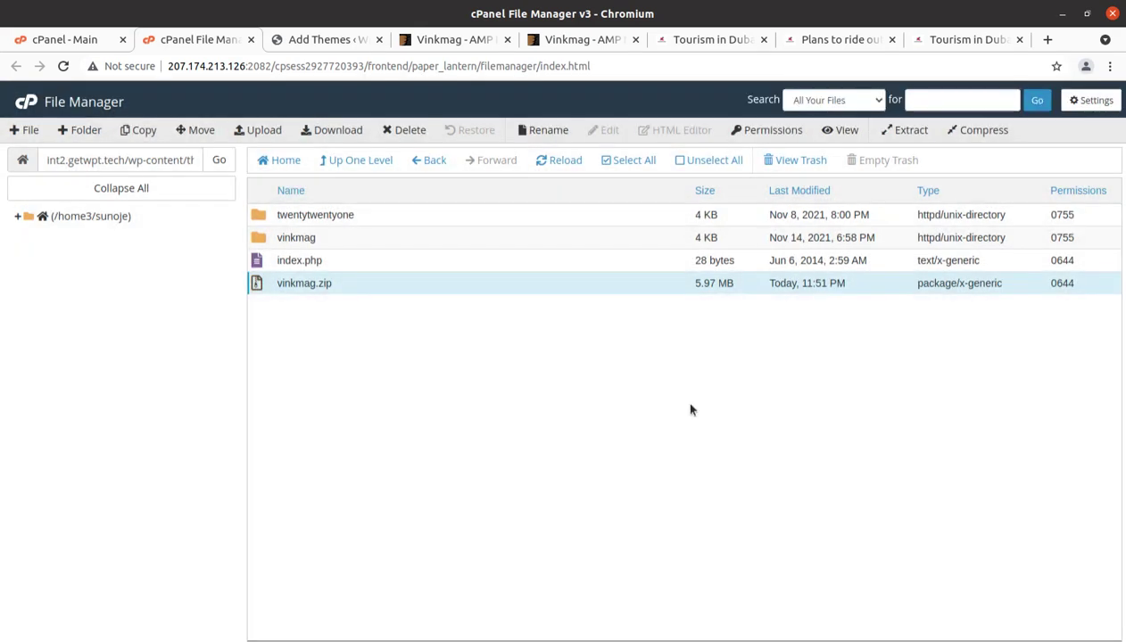
left_click(345, 162)
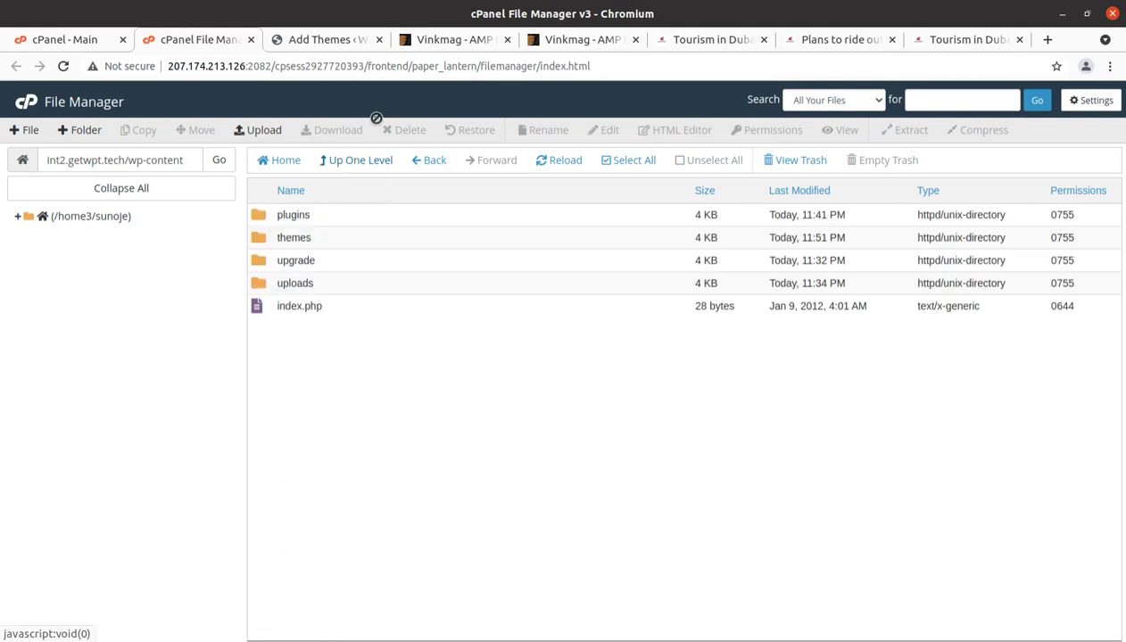
left_click(301, 45)
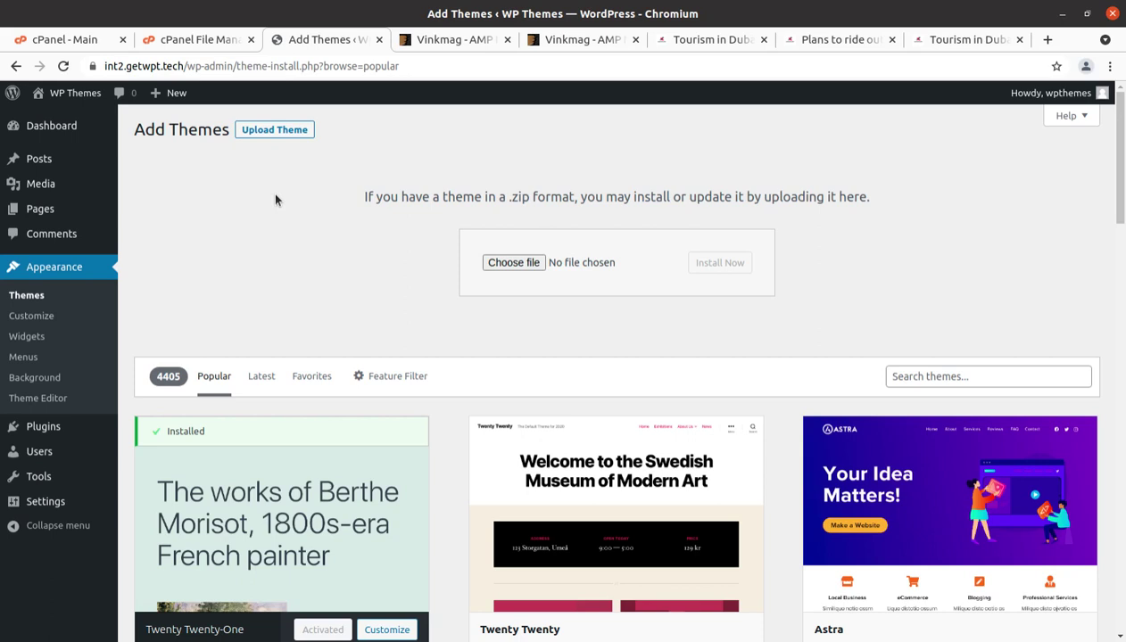
Open the installed Themes list and confirm Vinkmag appears beside Twenty Twenty-One
left_click(196, 40)
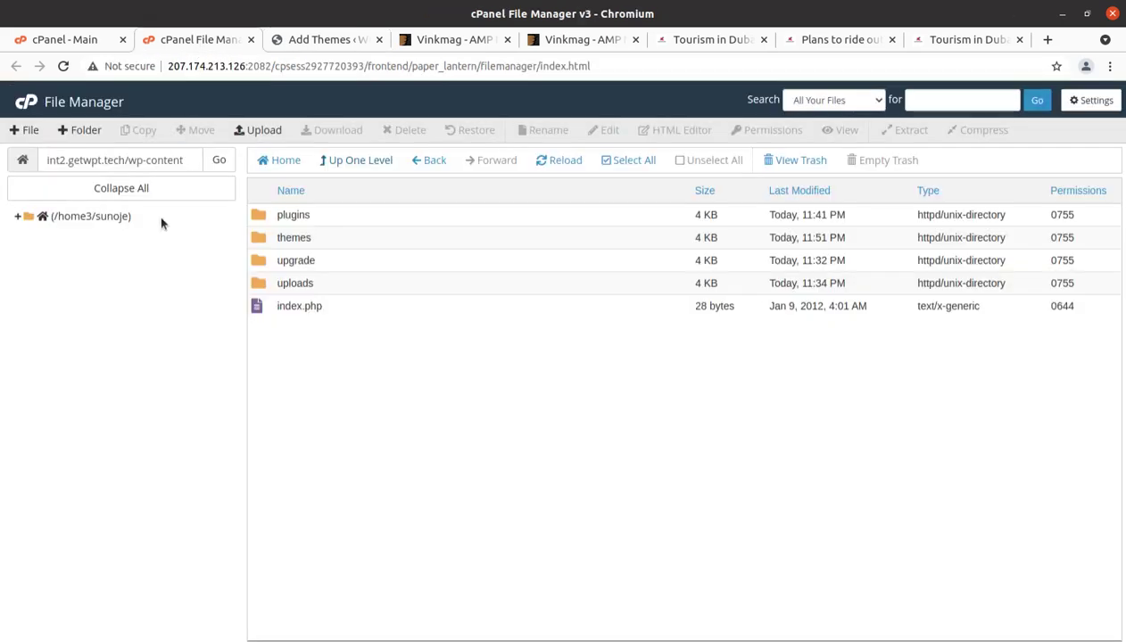
left_click(306, 42)
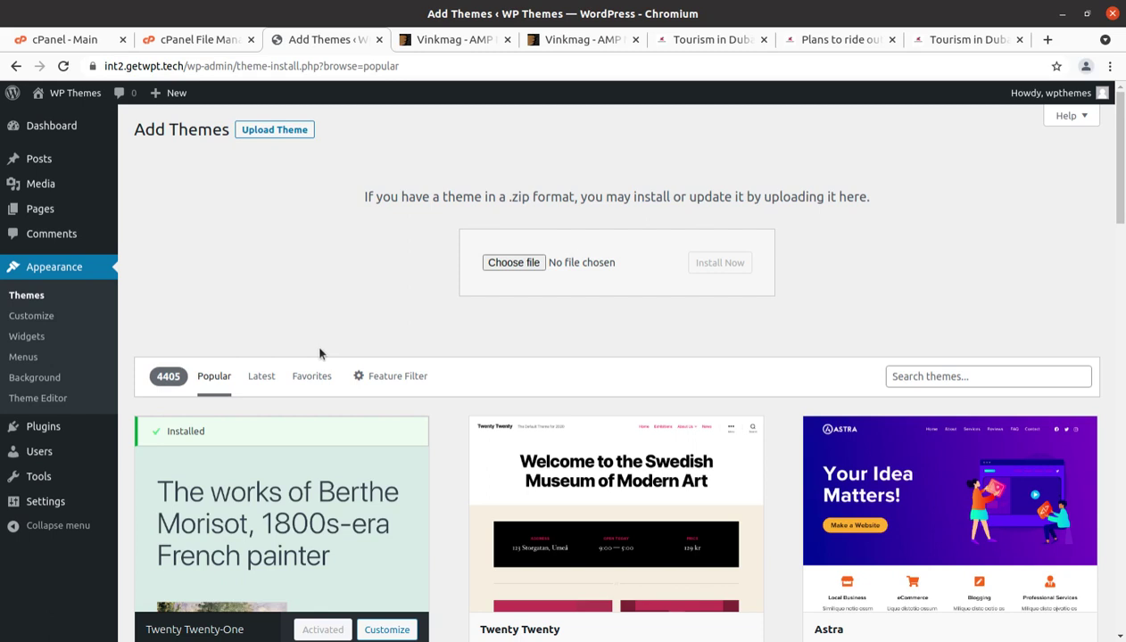
left_click(26, 300)
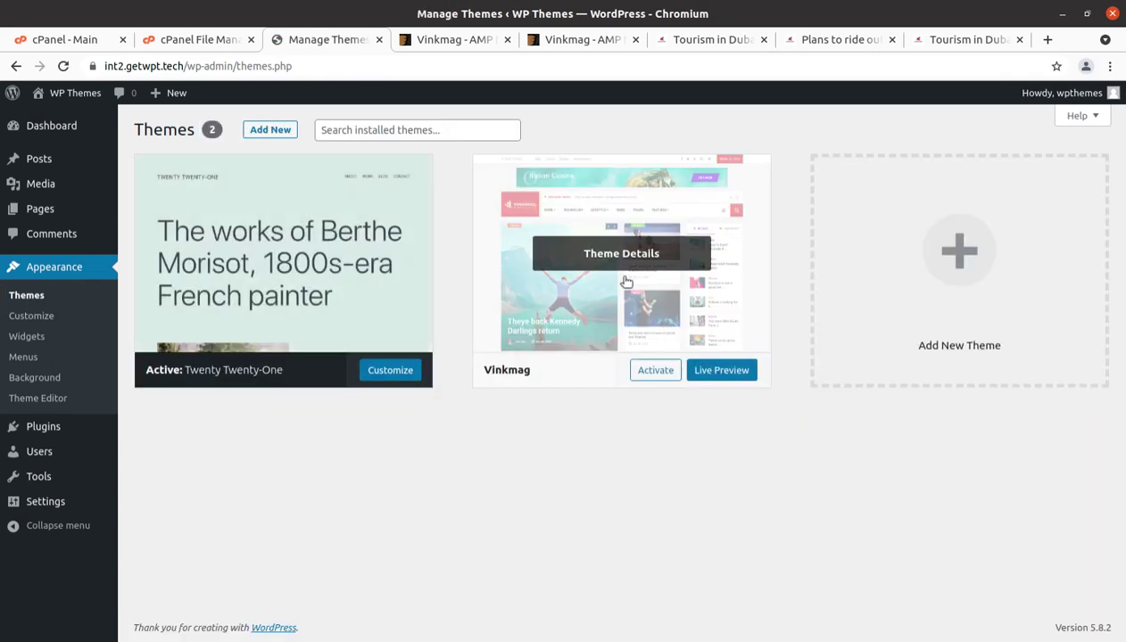
Open Vinkmag's Theme Details and activate it
left_click(599, 266)
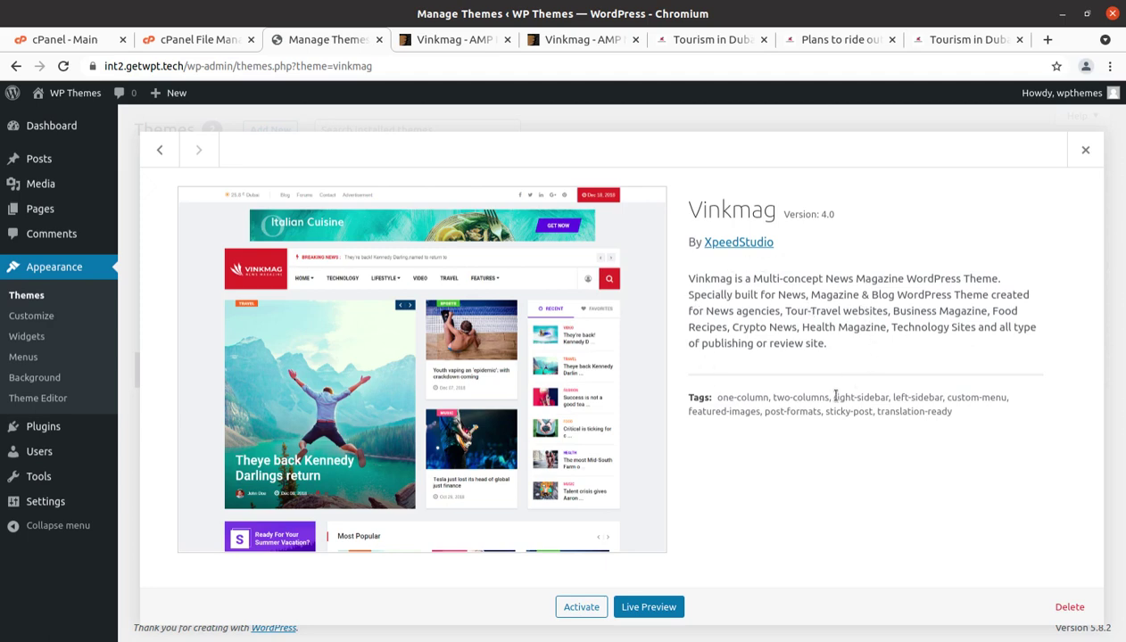
left_click(579, 608)
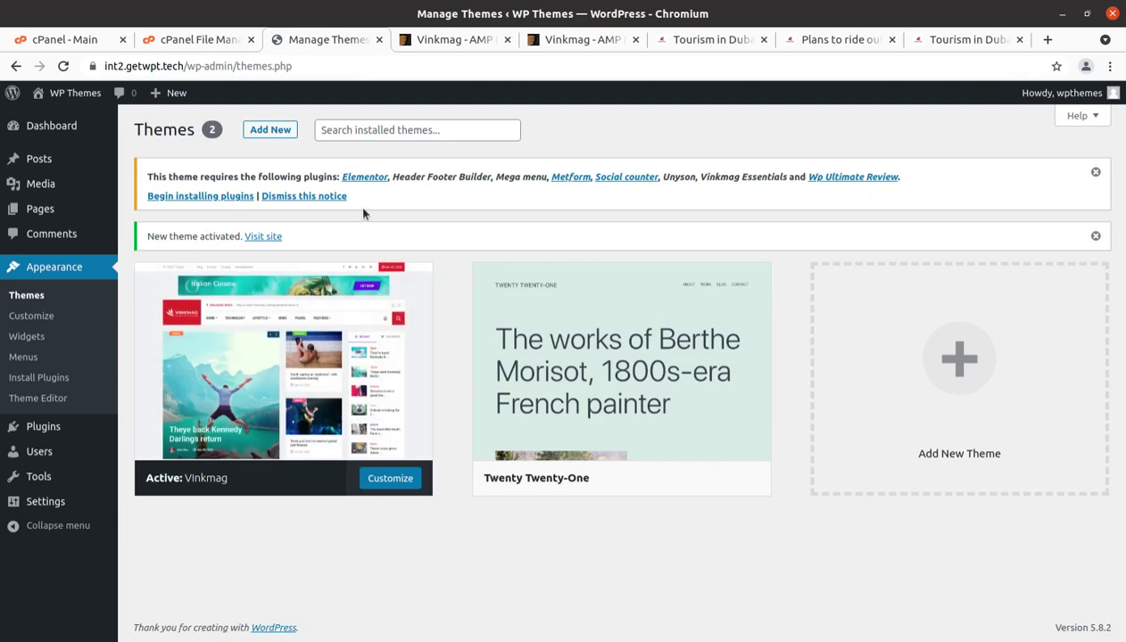
Open Install Required Plugins and toggle the select-all checkbox on and off
left_click(183, 196)
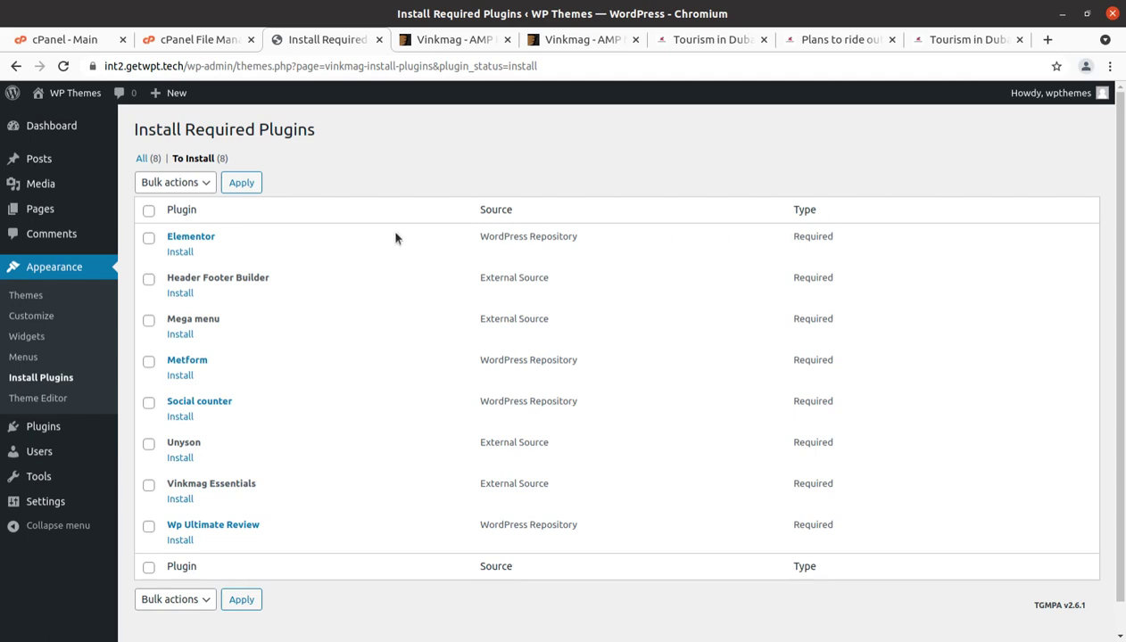
left_click_drag(394, 238, 589, 526)
left_click(932, 537)
left_click(148, 211)
left_click(148, 211)
Highlight each plugin: Elementor, Header Footer Builder, Mega menu, Metform, Social counter, Unyson, Vinkmag Essentials, Wp Ultimate Review
left_click_drag(167, 251, 166, 238)
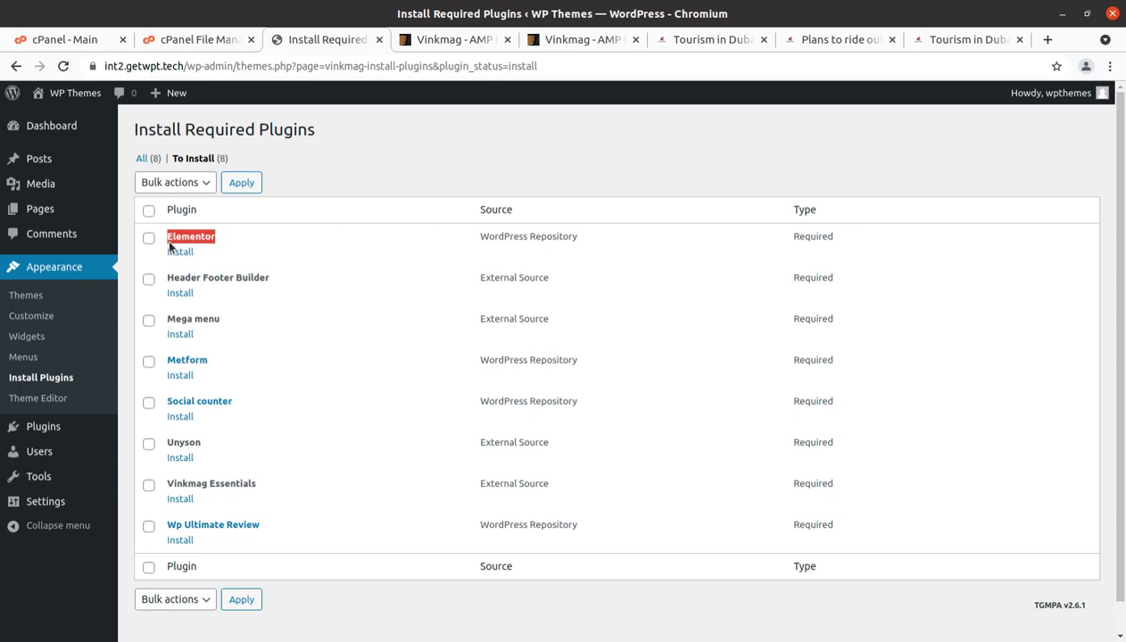
left_click_drag(282, 276, 163, 277)
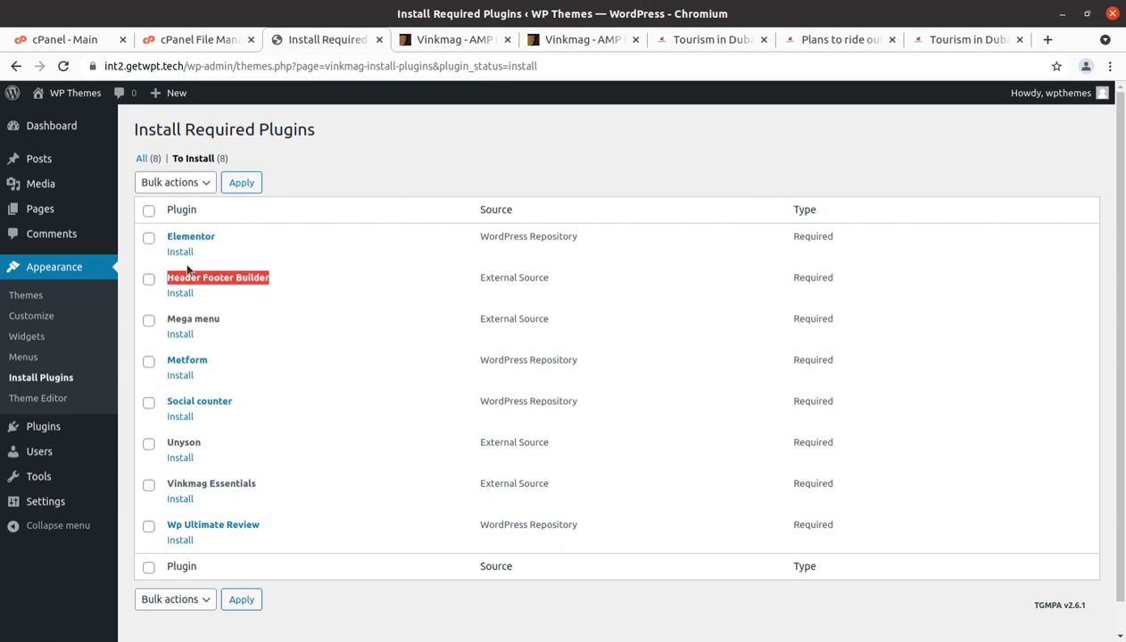
left_click_drag(223, 319, 186, 322)
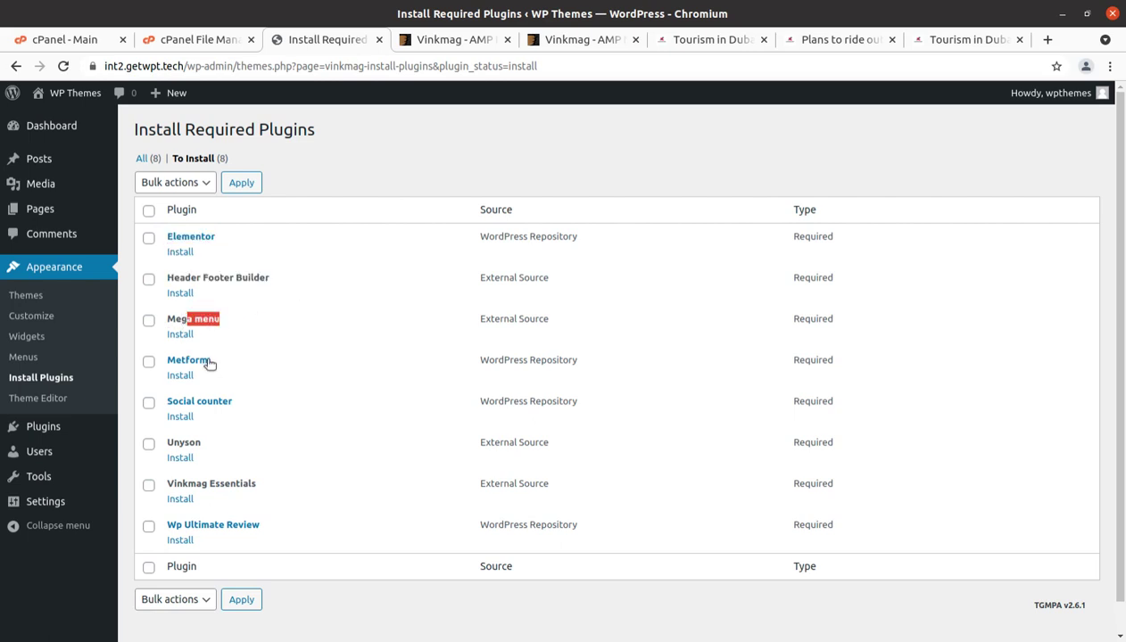
left_click_drag(209, 364, 182, 369)
left_click_drag(239, 402, 174, 440)
left_click(163, 455)
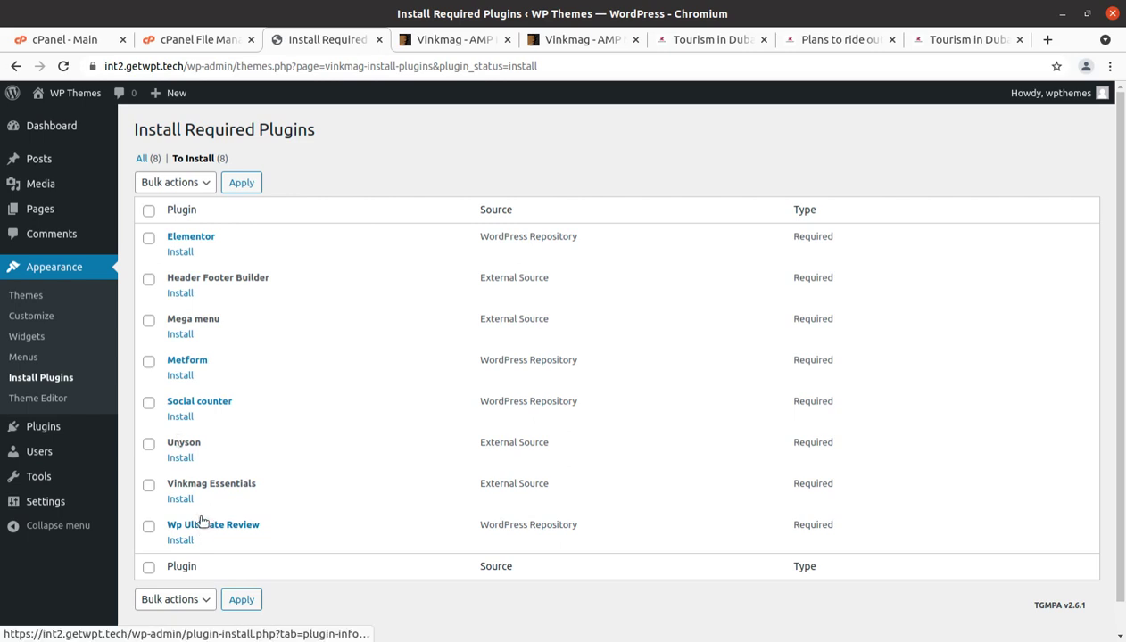
left_click_drag(258, 486, 136, 484)
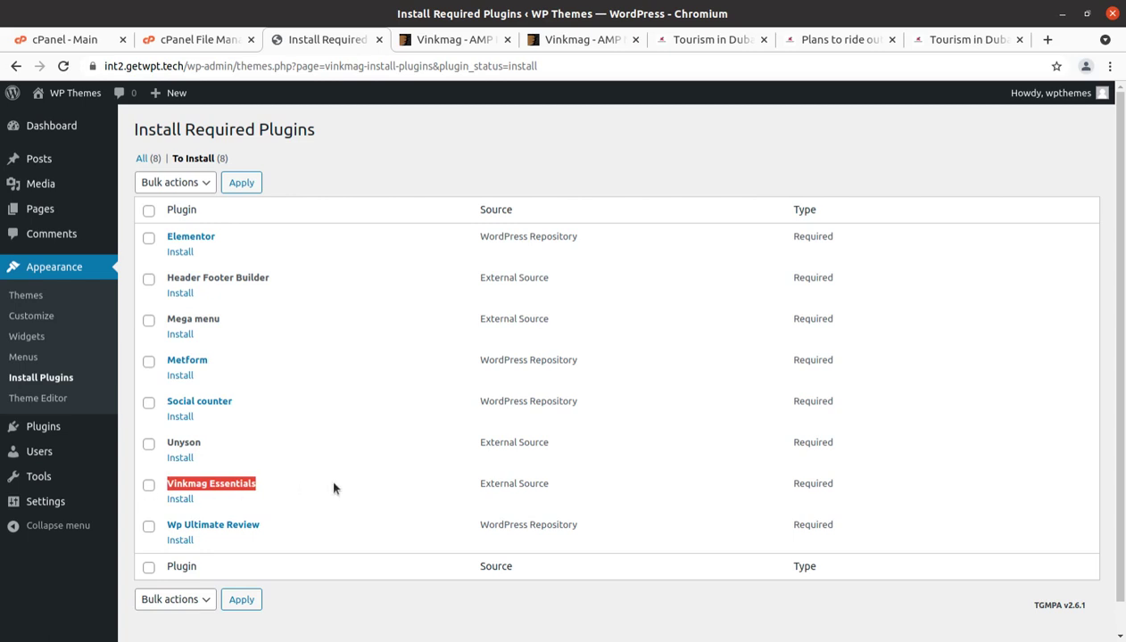
left_click_drag(260, 525, 162, 528)
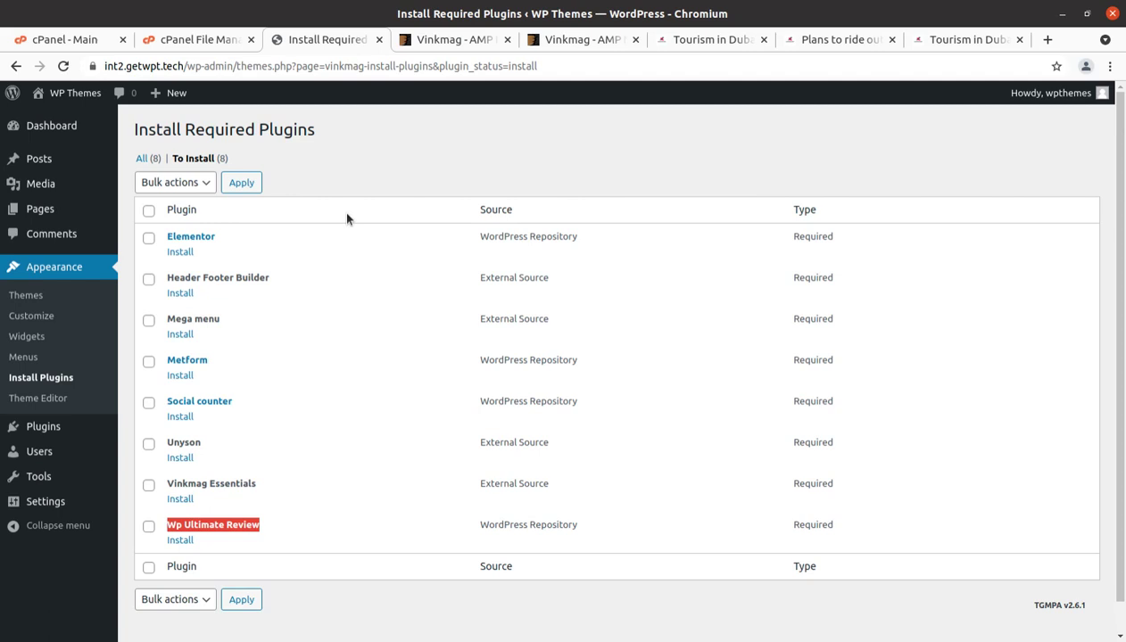
Bulk-install all eight required Vinkmag plugins and wait until every installation completes
left_click(148, 209)
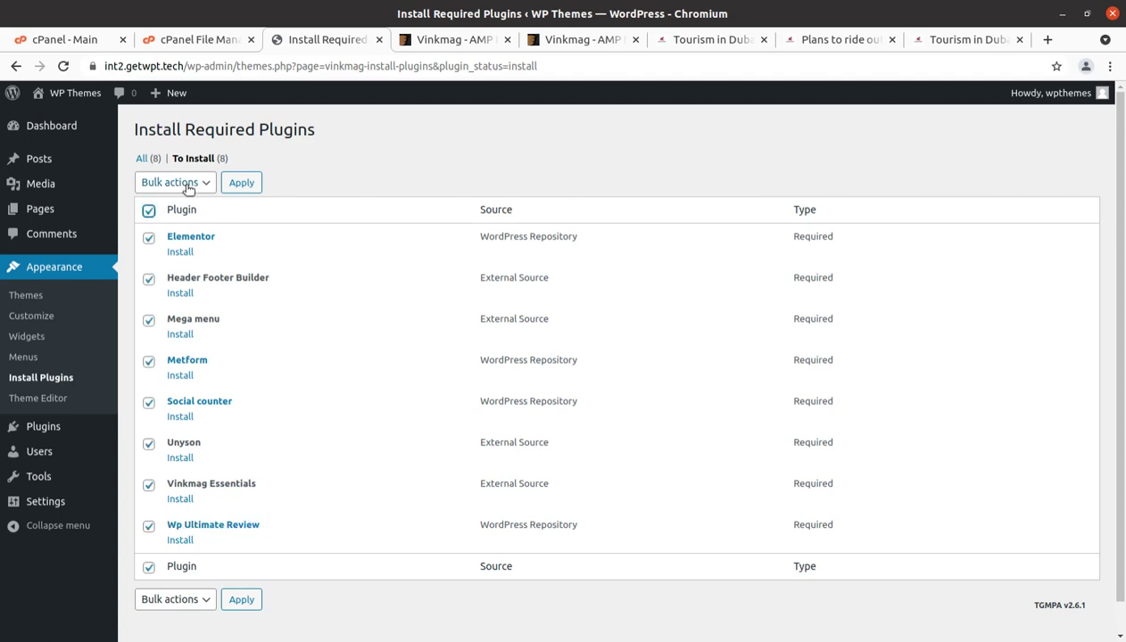
left_click(188, 183)
left_click(183, 216)
left_click(243, 183)
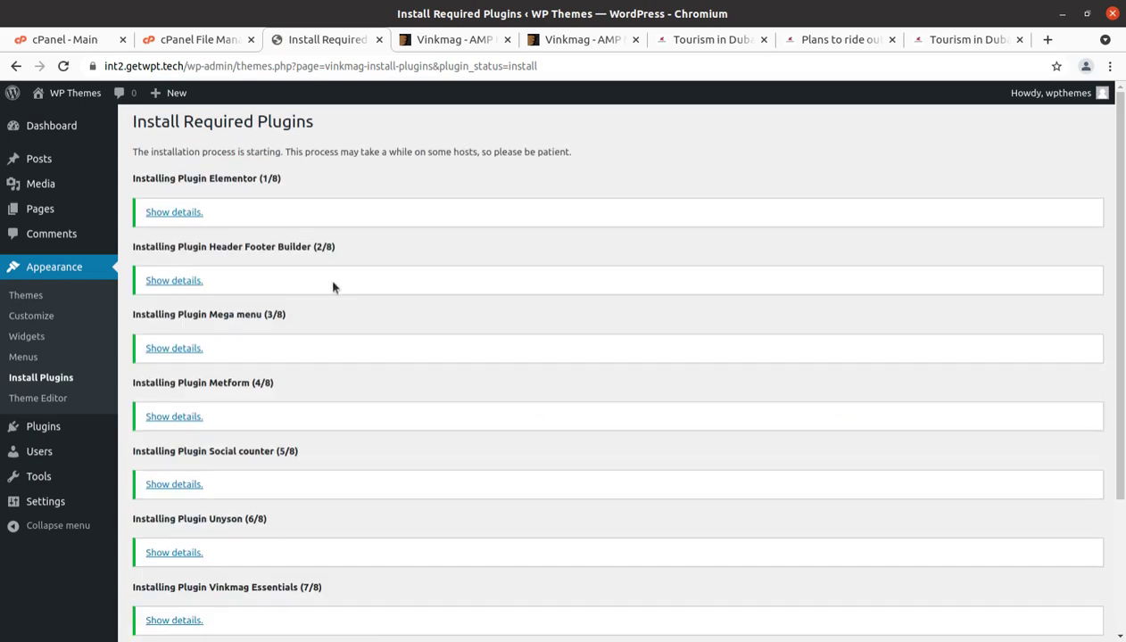
scroll(333, 286, "down", 3)
scroll(333, 286, "down", 1)
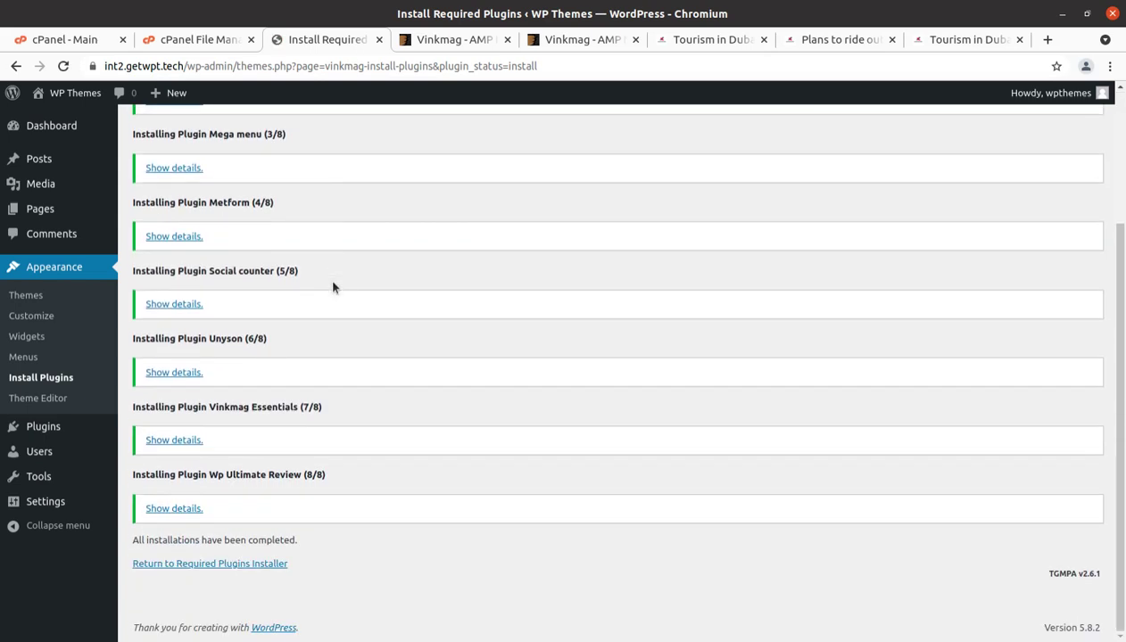
scroll(333, 286, "up", 2)
scroll(333, 287, "up", 1)
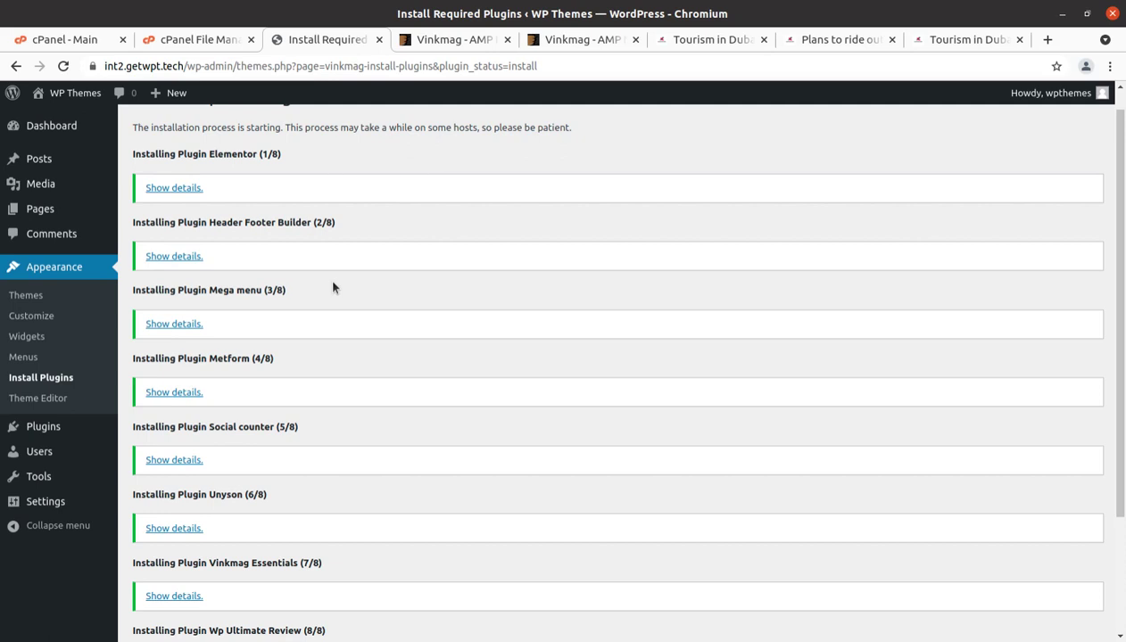
scroll(344, 312, "down", 2)
scroll(361, 369, "down", 2)
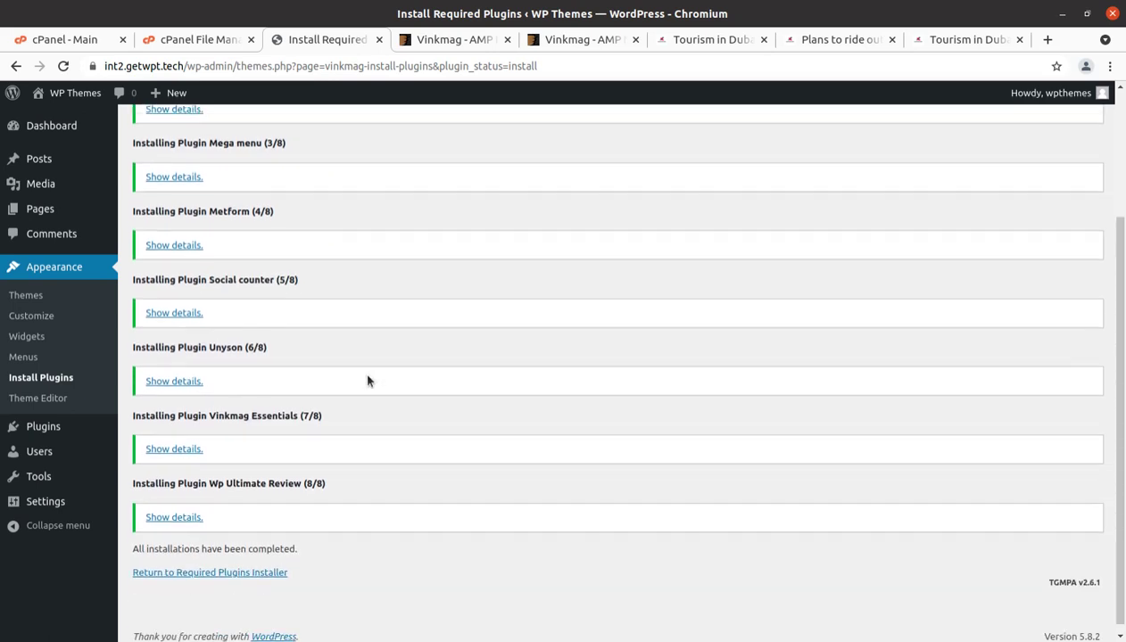
scroll(366, 381, "up", 3)
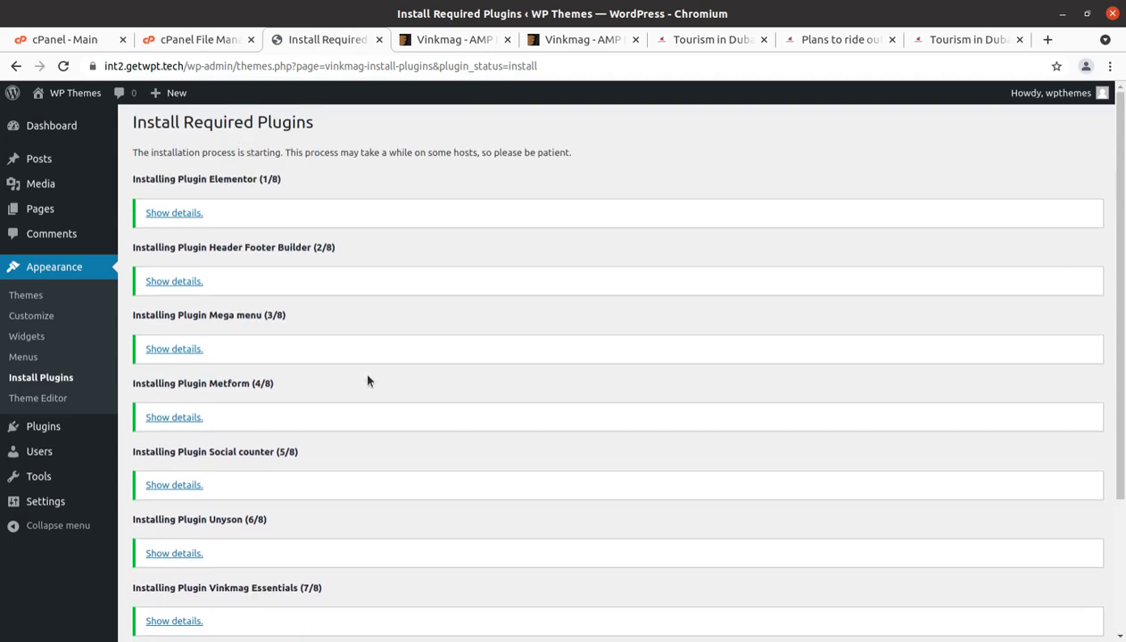
scroll(366, 381, "down", 3)
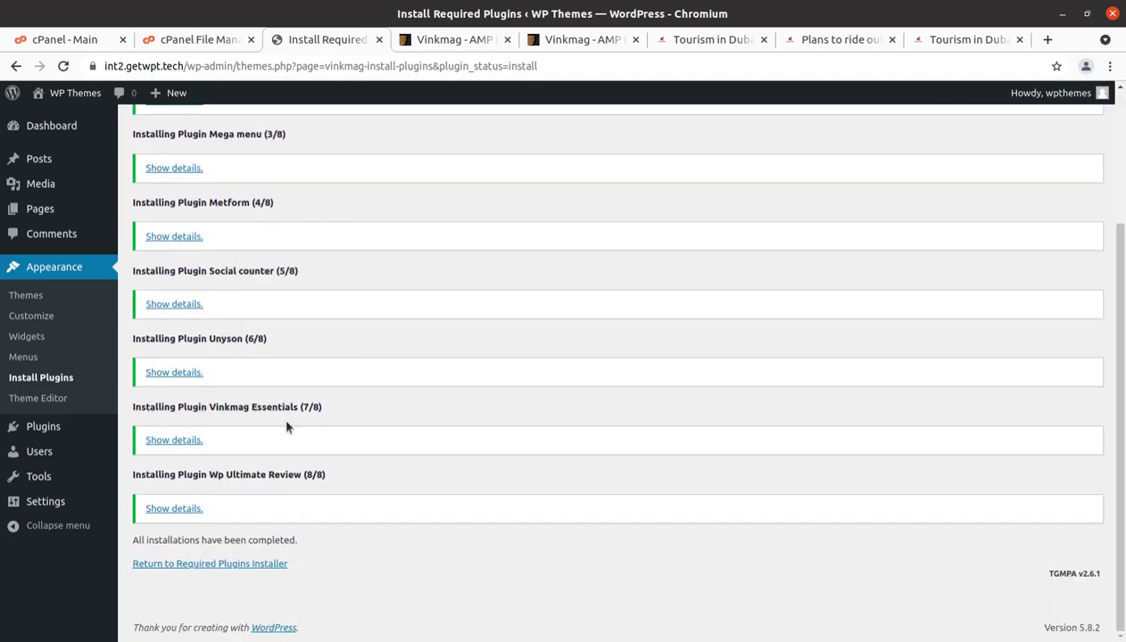
Bulk-activate all eight installed plugins from the required plugins list, then go to the Dashboard
left_click(201, 568)
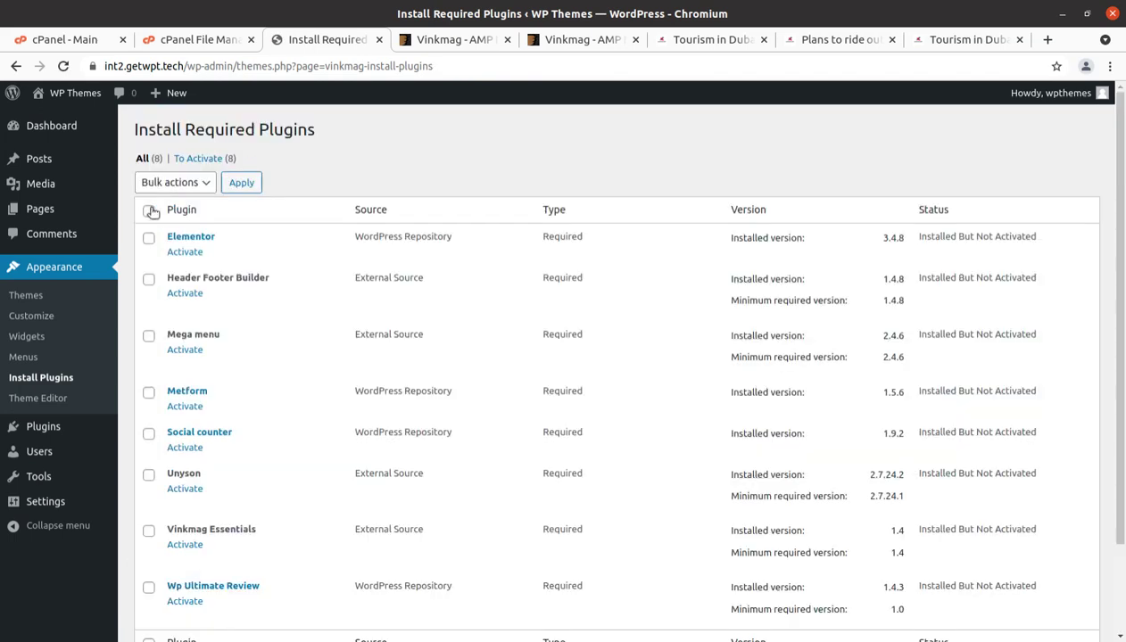
left_click(149, 211)
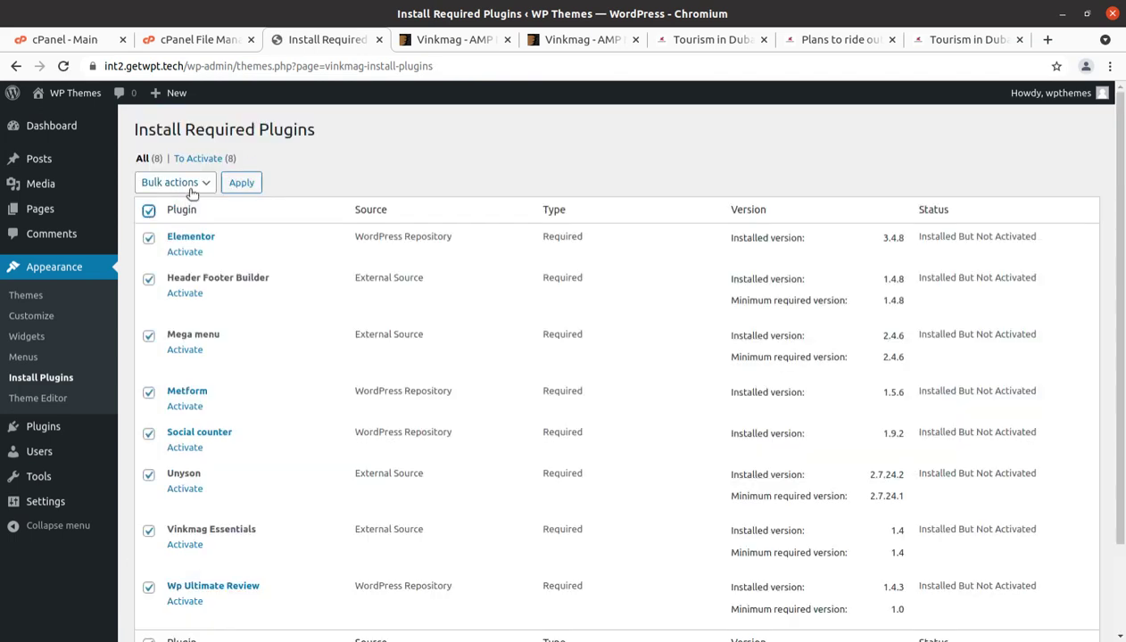
left_click(190, 184)
left_click(159, 240)
left_click(242, 183)
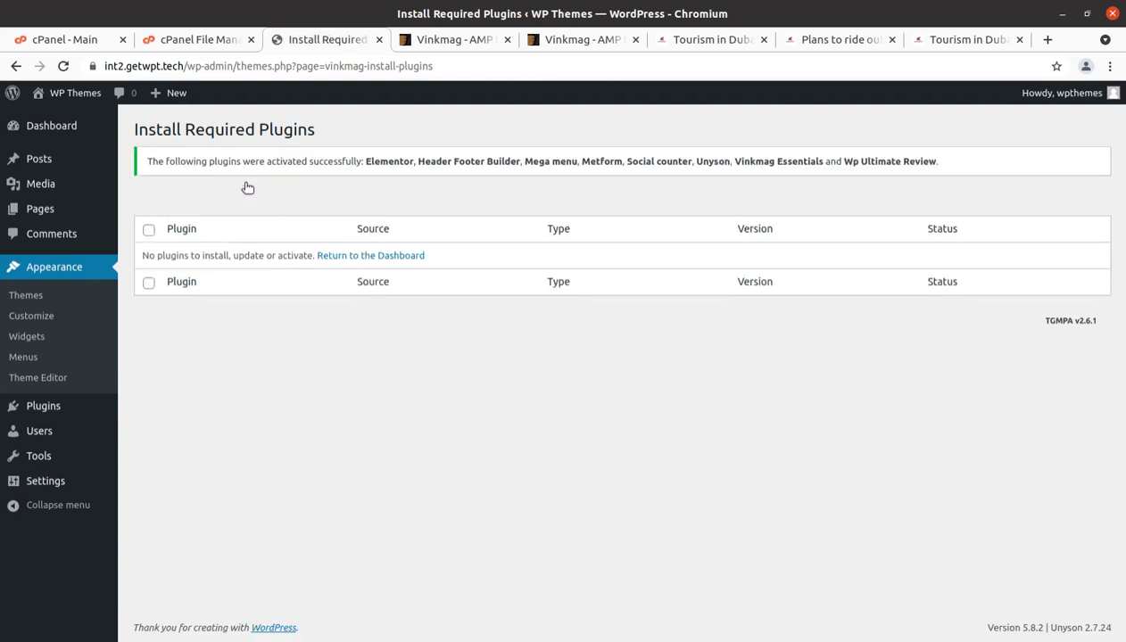
left_click(68, 131)
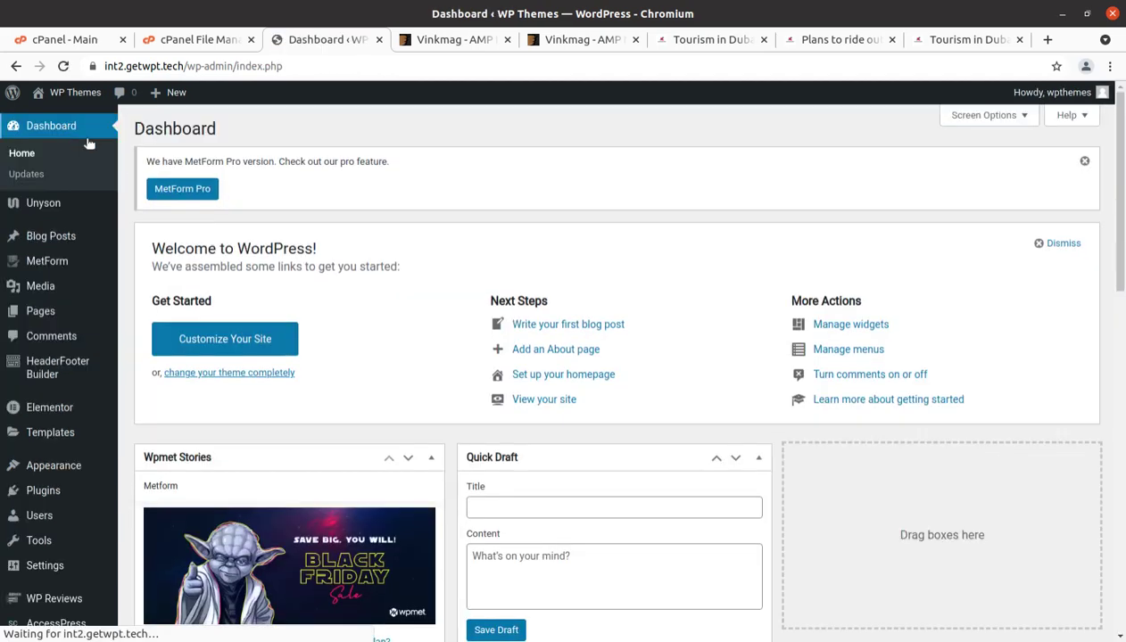
Compare the bare Hello world site with the Dubai, dark and ThemeForest Vinkmag demo tabs
scroll(85, 138, "down", 2)
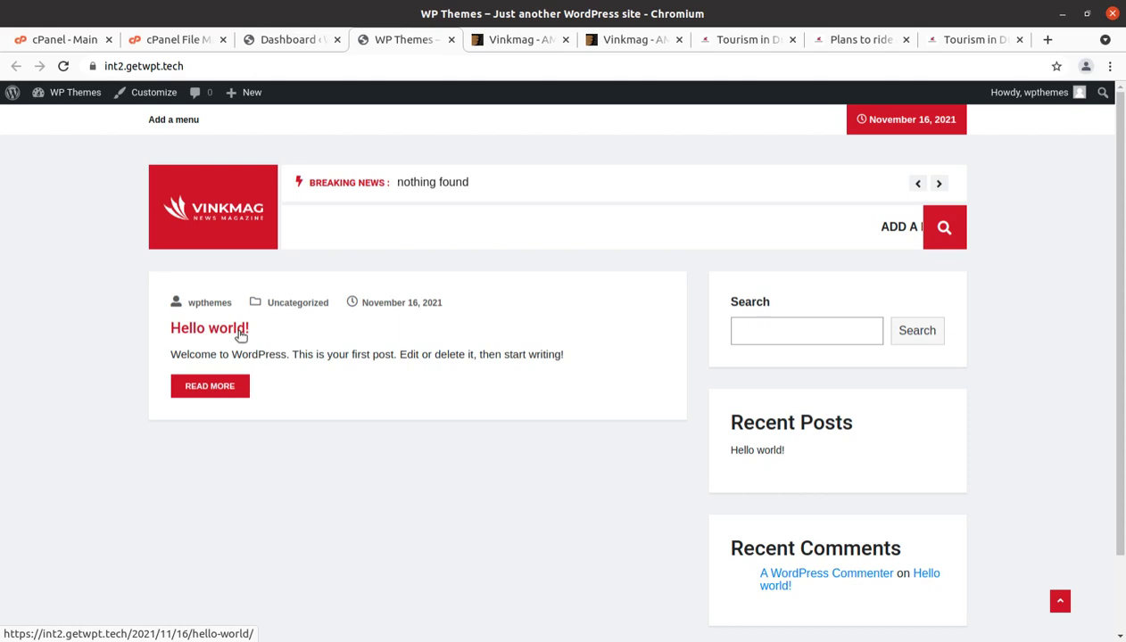
scroll(254, 348, "down", 2)
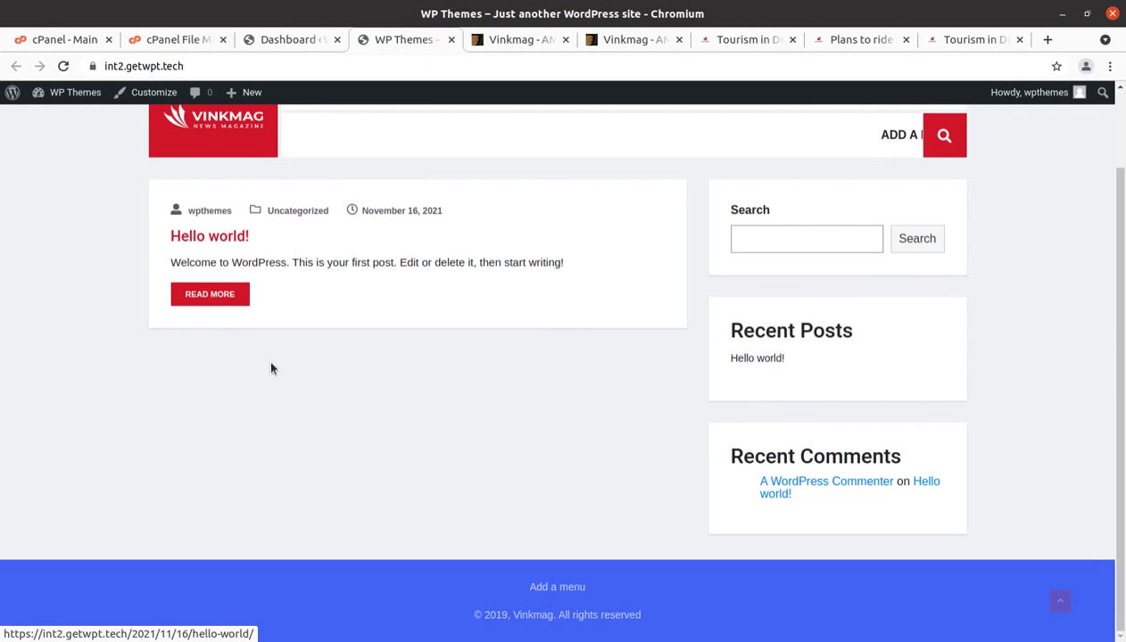
left_click(733, 41)
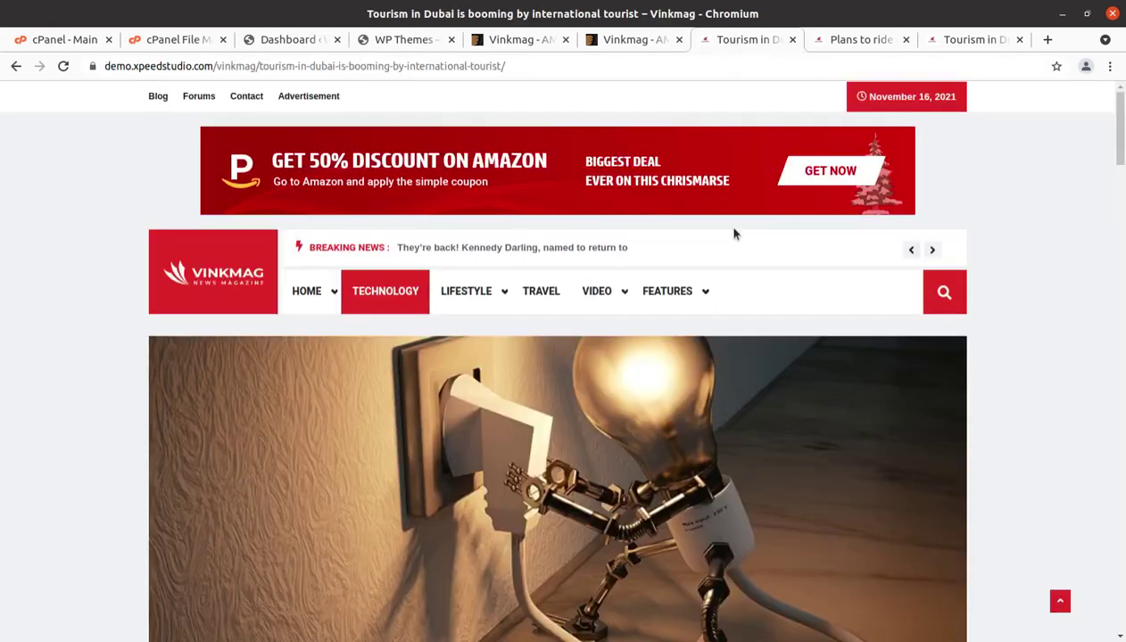
left_click(842, 39)
left_click(929, 49)
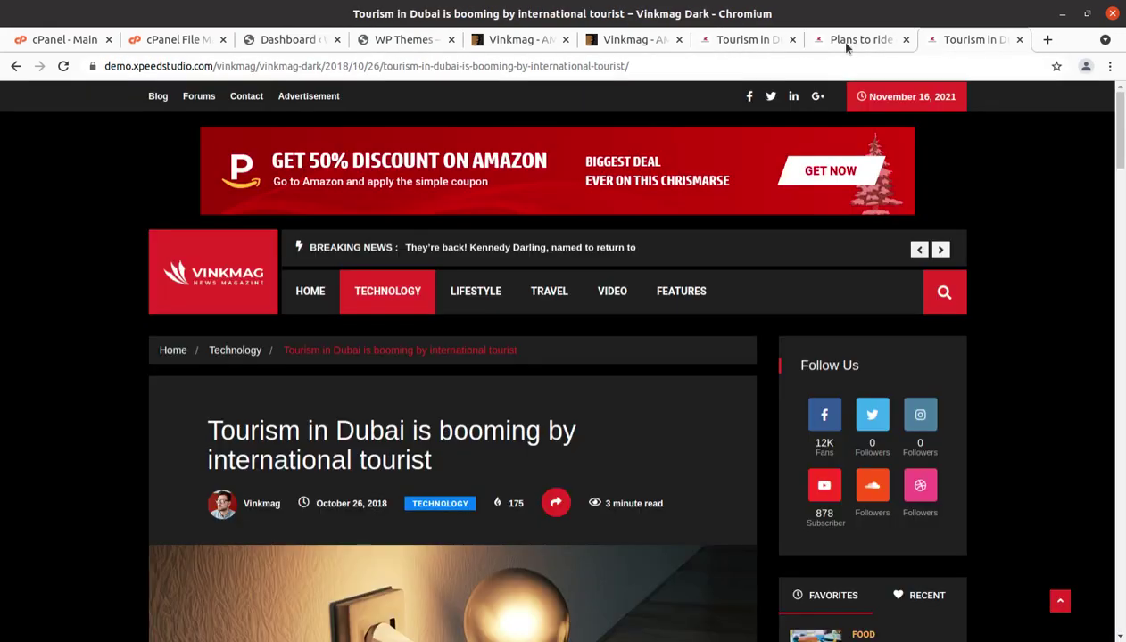
left_click(616, 41)
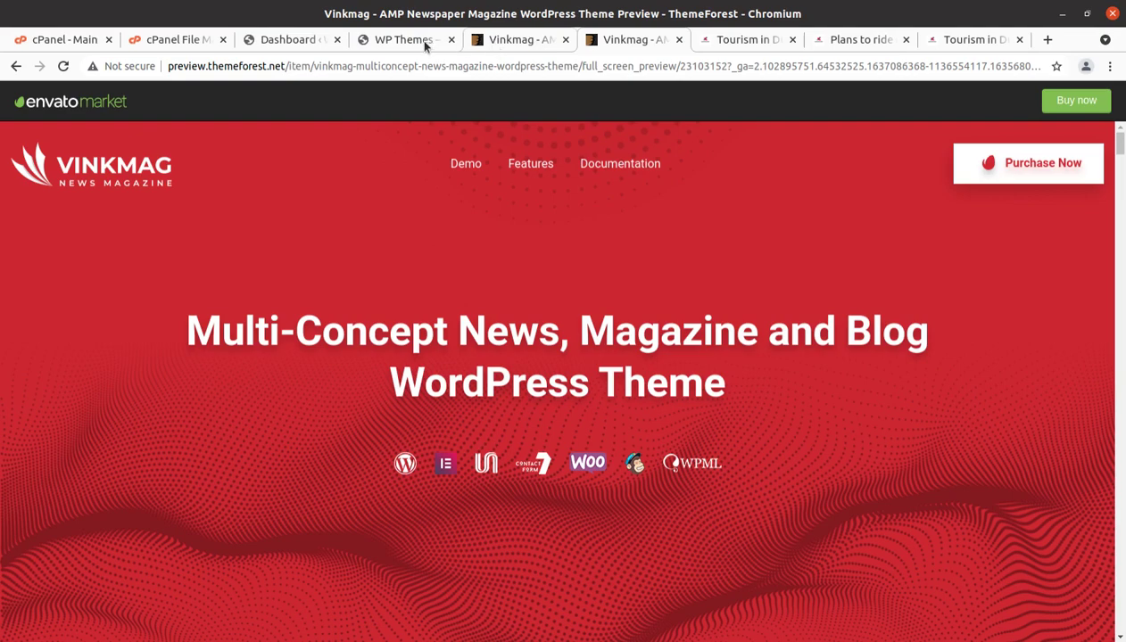
left_click(397, 40)
Open Unyson Extensions from the Dashboard and verify Backup & Demo Content is active
left_click(277, 41)
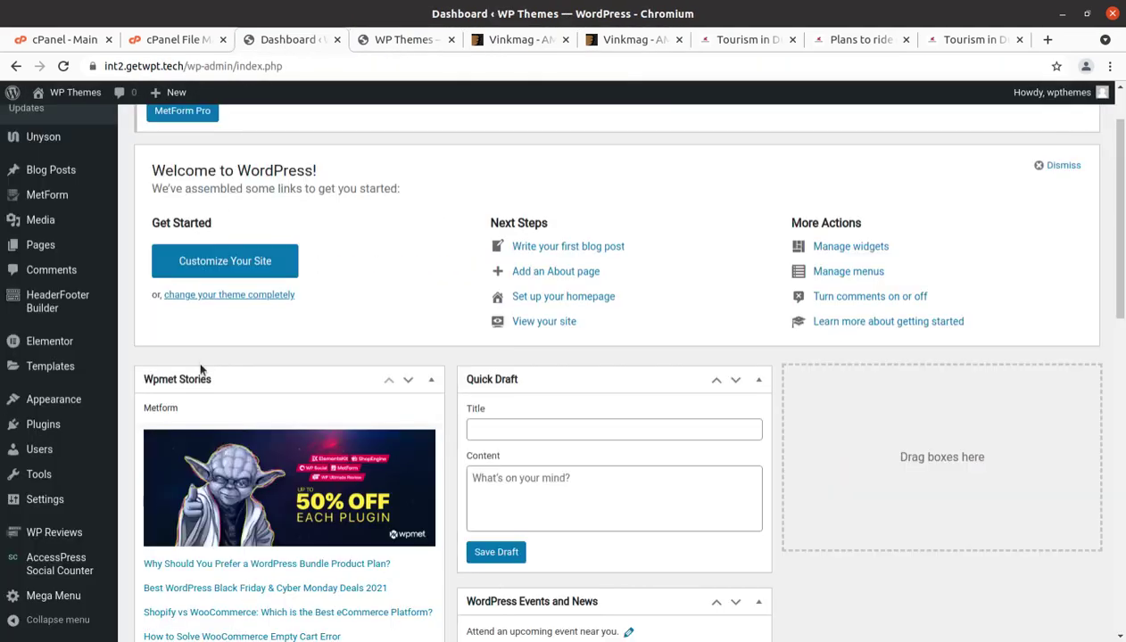
scroll(178, 361, "down", 1)
scroll(42, 319, "up", 3)
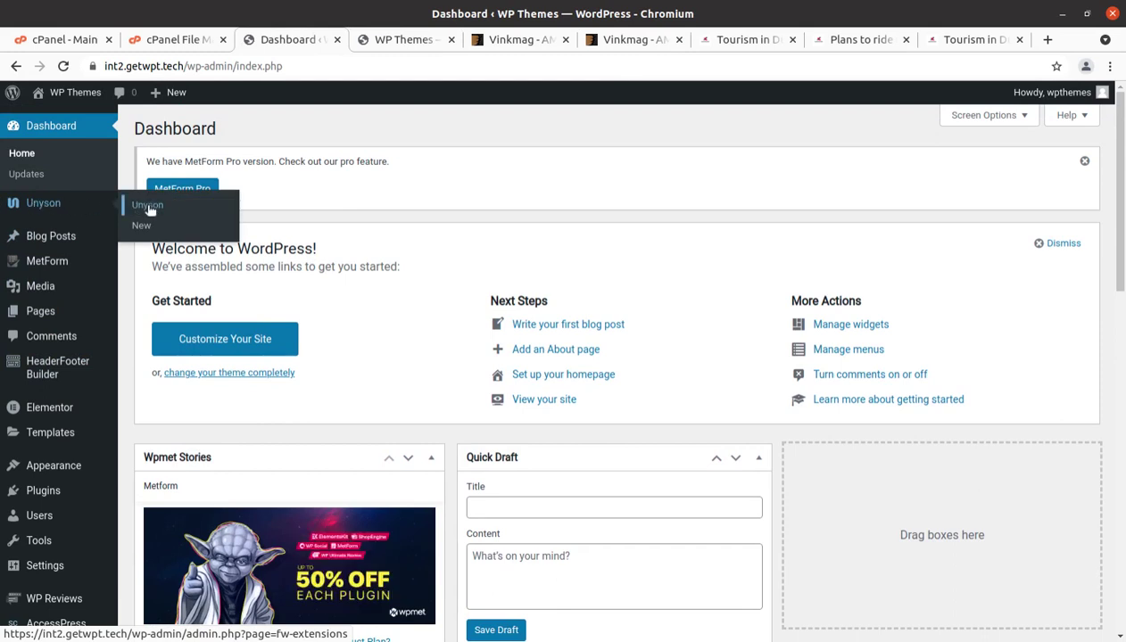
scroll(156, 295, "down", 2)
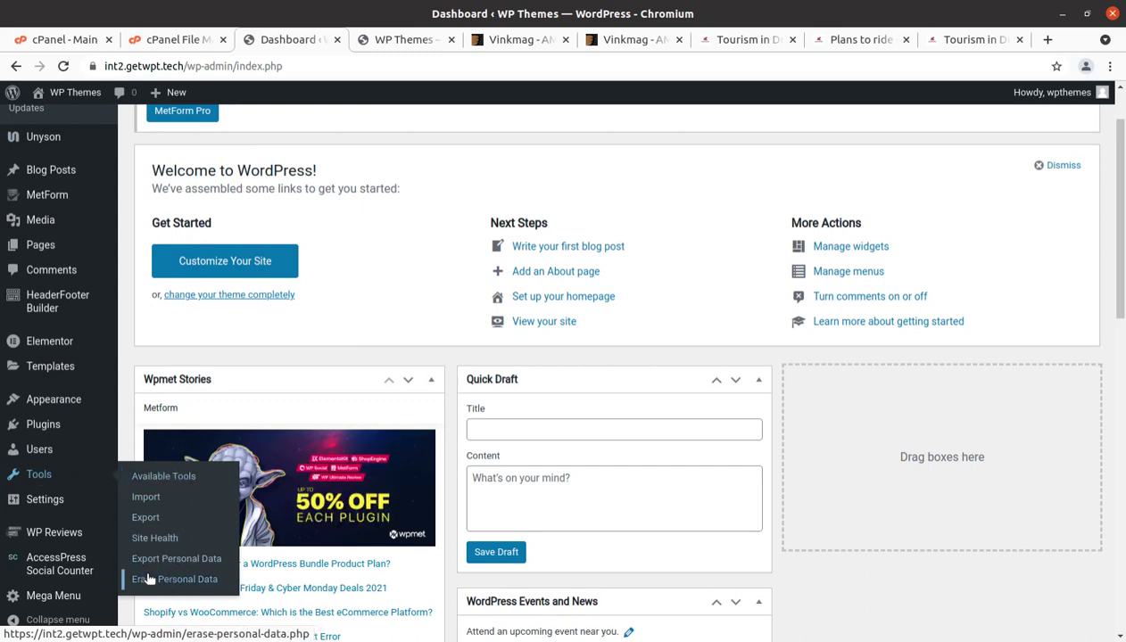
scroll(162, 514, "up", 2)
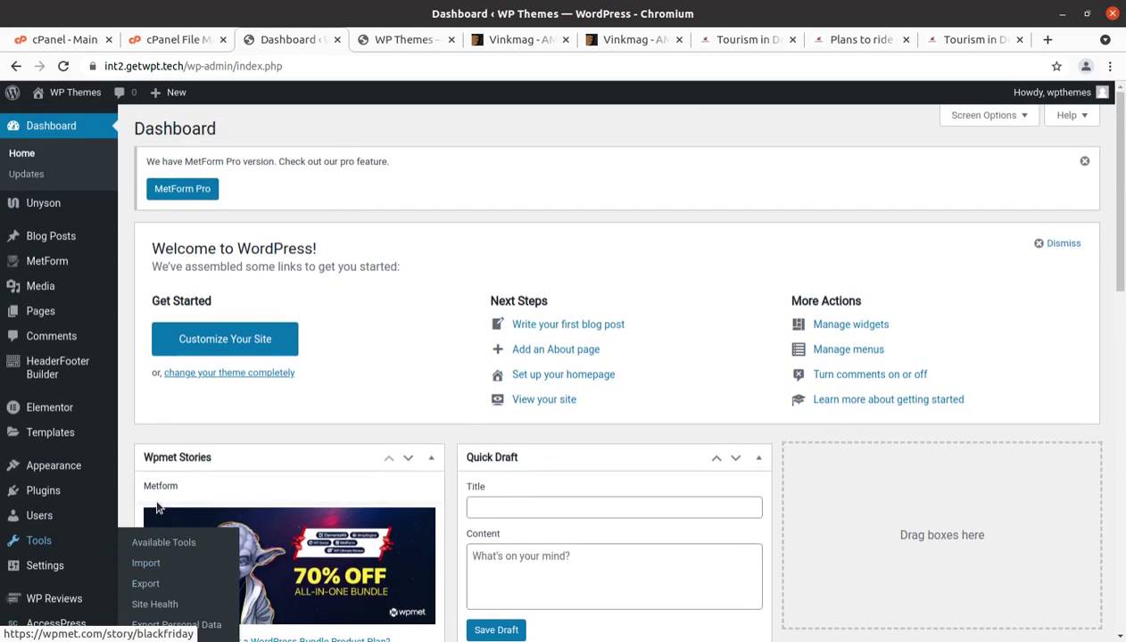
left_click(49, 207)
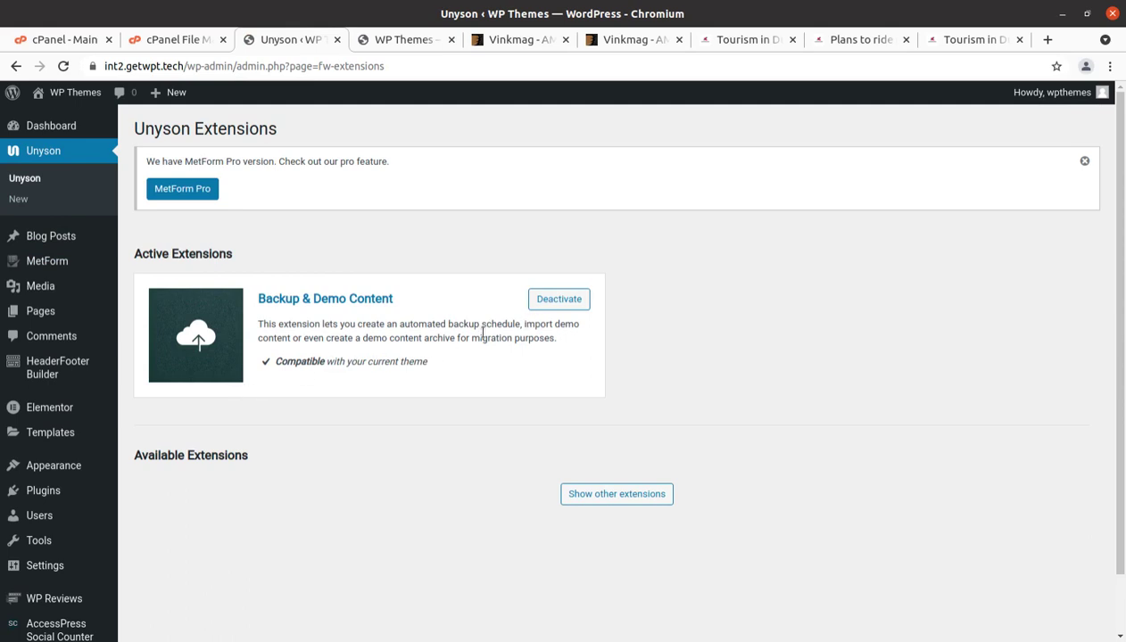
left_click_drag(412, 301, 258, 299)
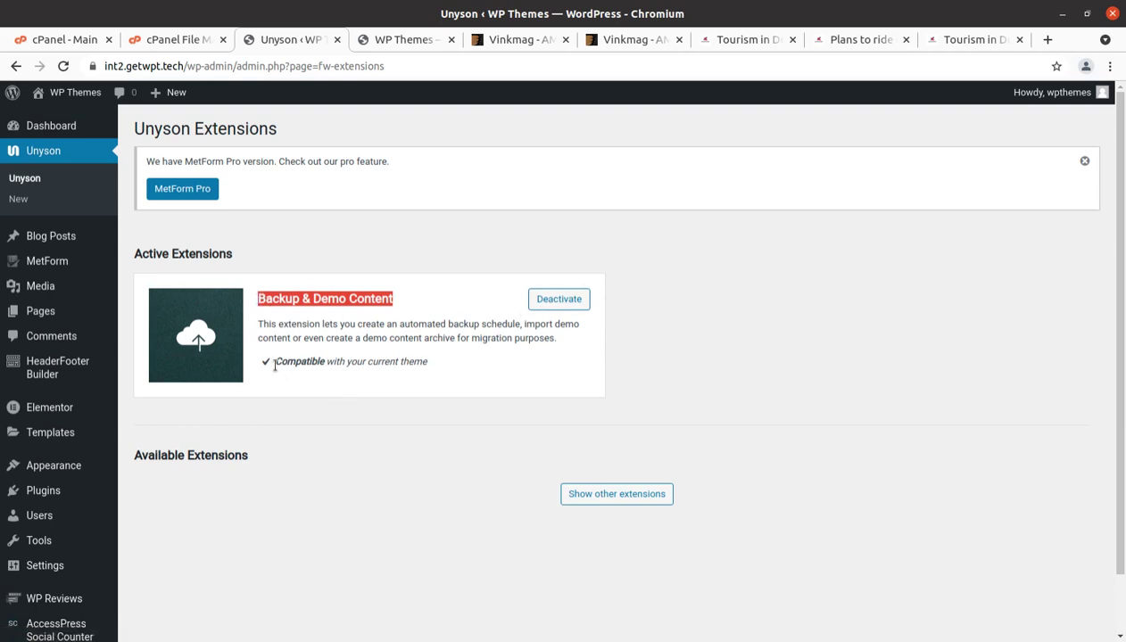
scroll(123, 437, "down", 2)
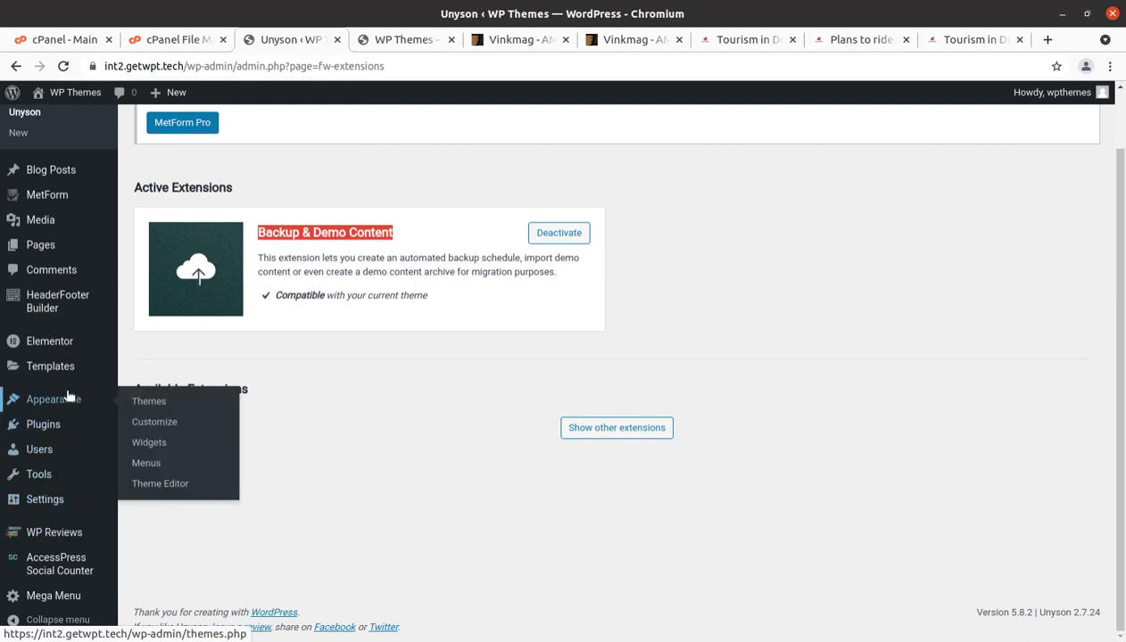
scroll(62, 295, "up", 1)
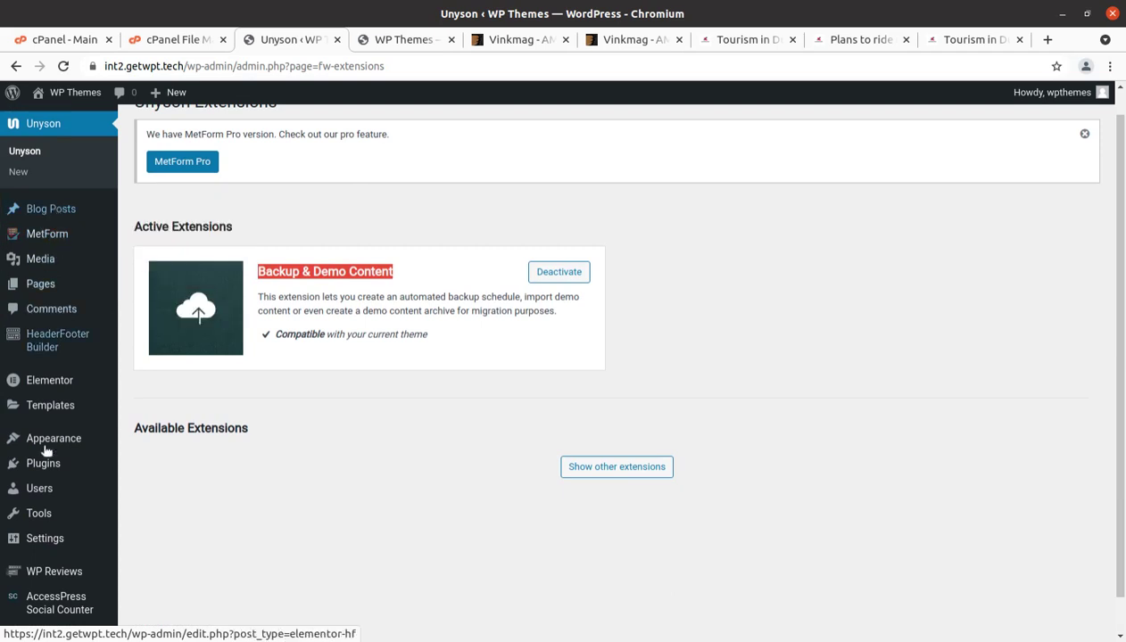
mouse_move(38, 475)
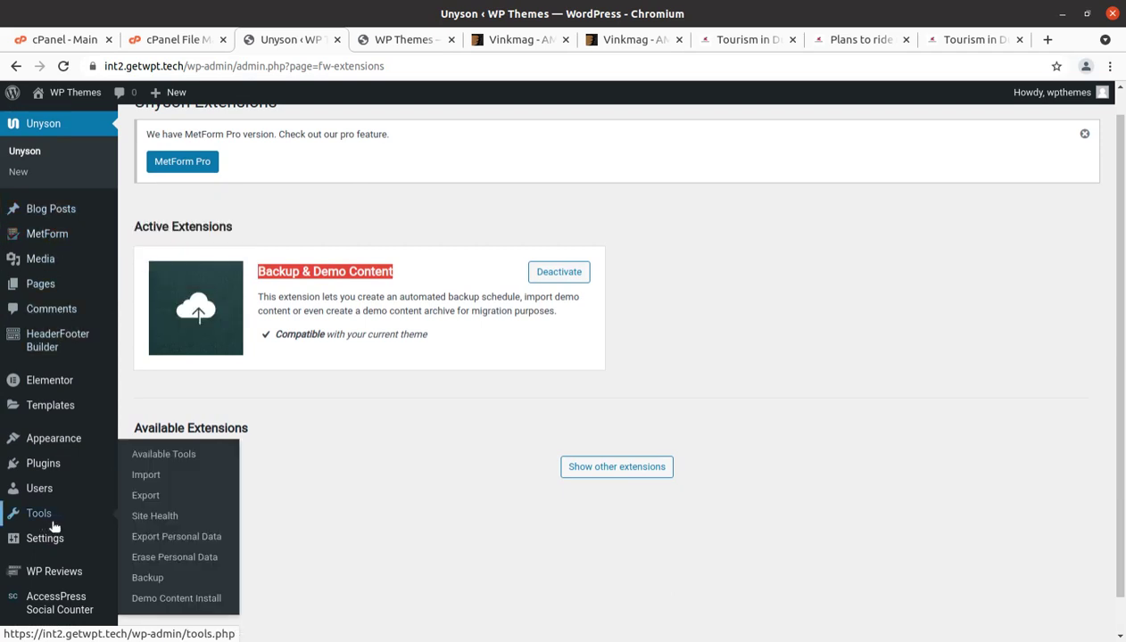
Open Tools > Demo Content Install and browse the Default, Trendy and Sports demo layouts
left_click(165, 604)
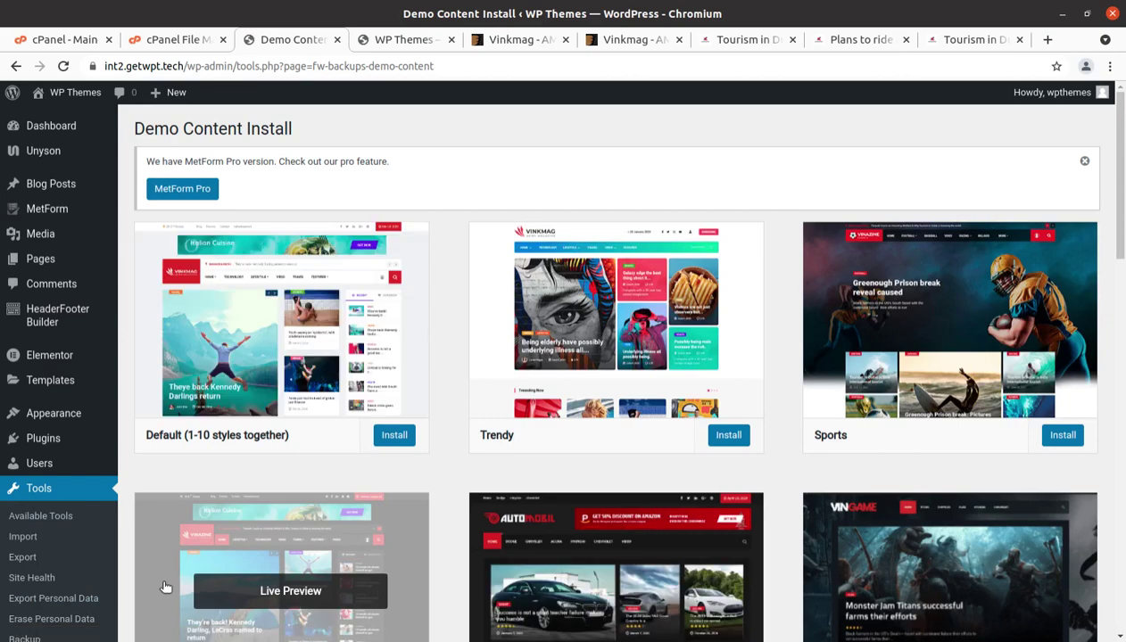
scroll(240, 433, "down", 2)
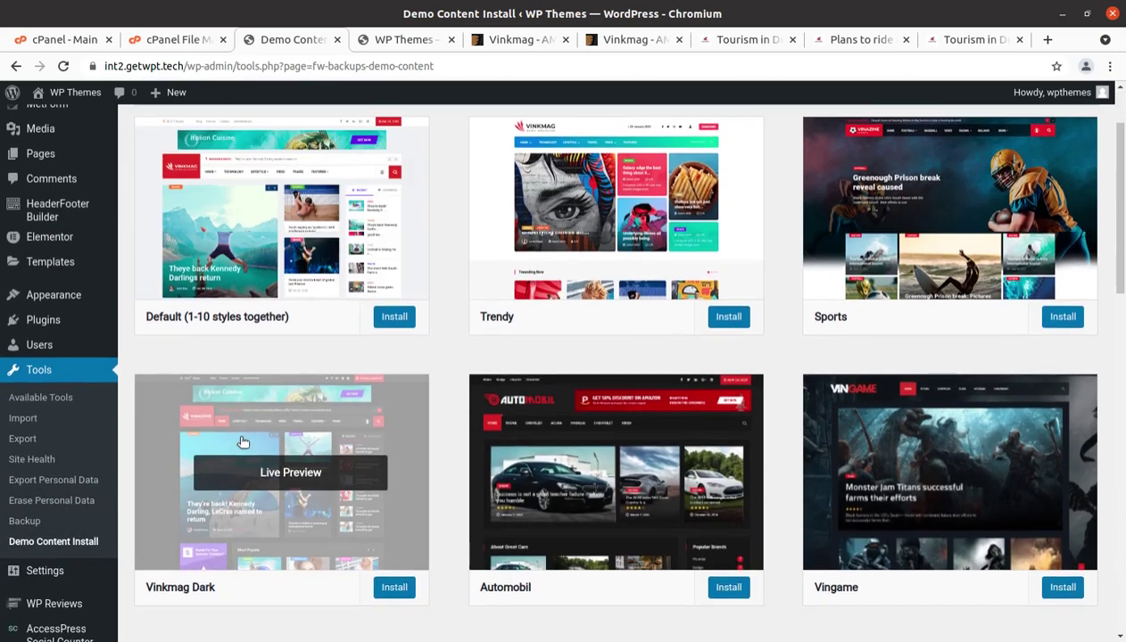
scroll(241, 441, "down", 3)
scroll(241, 441, "down", 3)
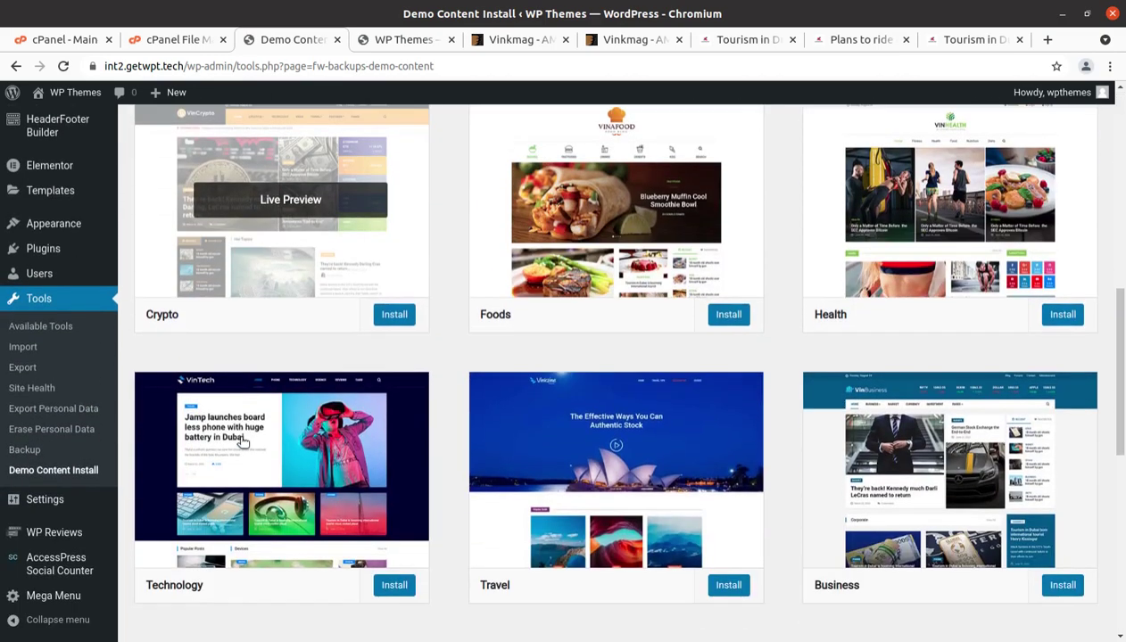
scroll(241, 441, "down", 2)
scroll(243, 441, "down", 2)
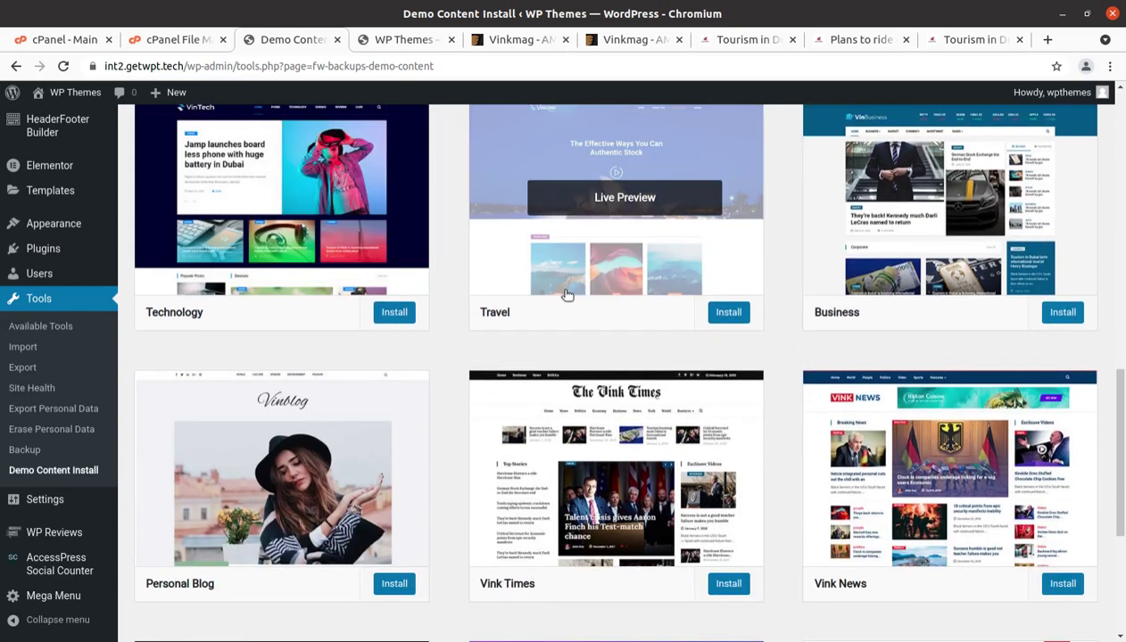
scroll(299, 419, "down", 2)
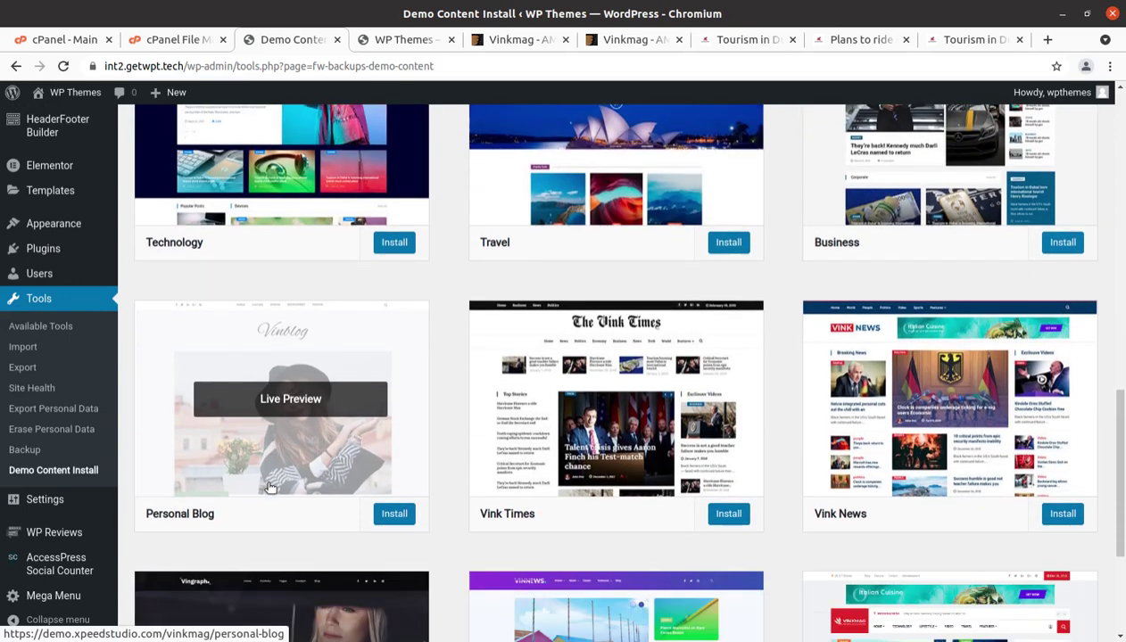
scroll(576, 344, "down", 2)
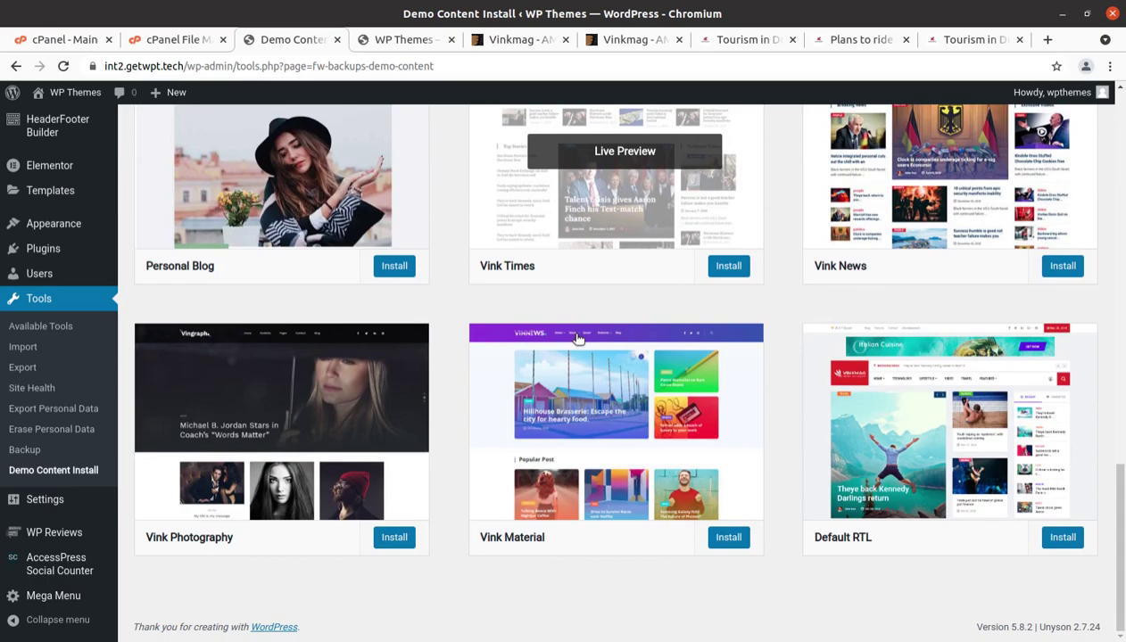
scroll(395, 541, "up", 1)
scroll(396, 541, "up", 5)
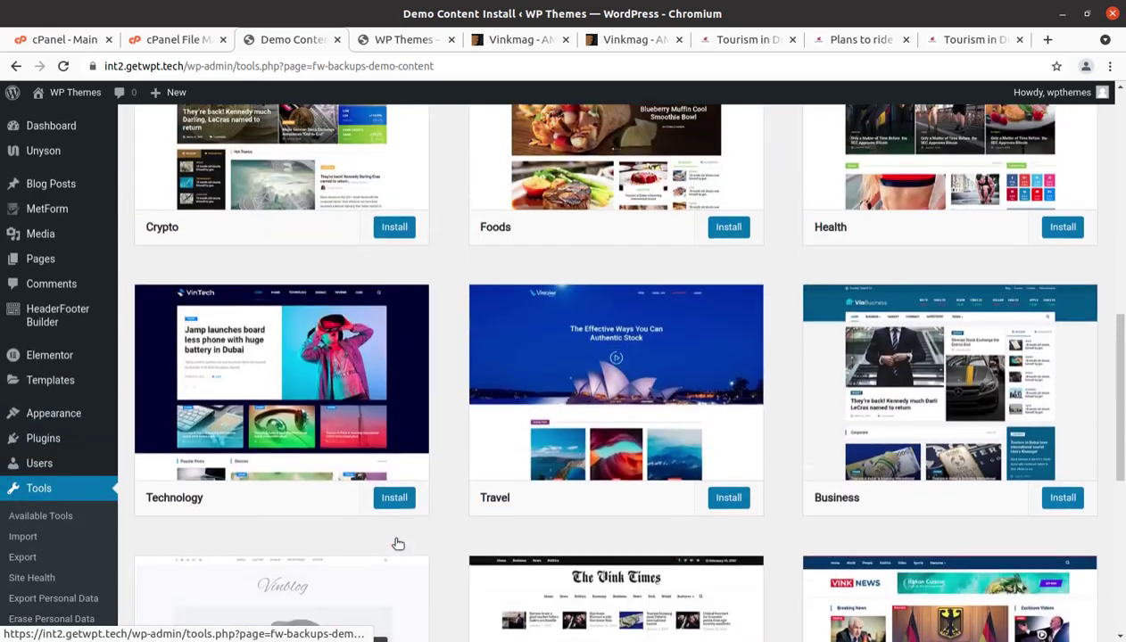
scroll(397, 542, "up", 3)
scroll(398, 544, "up", 3)
scroll(394, 543, "up", 3)
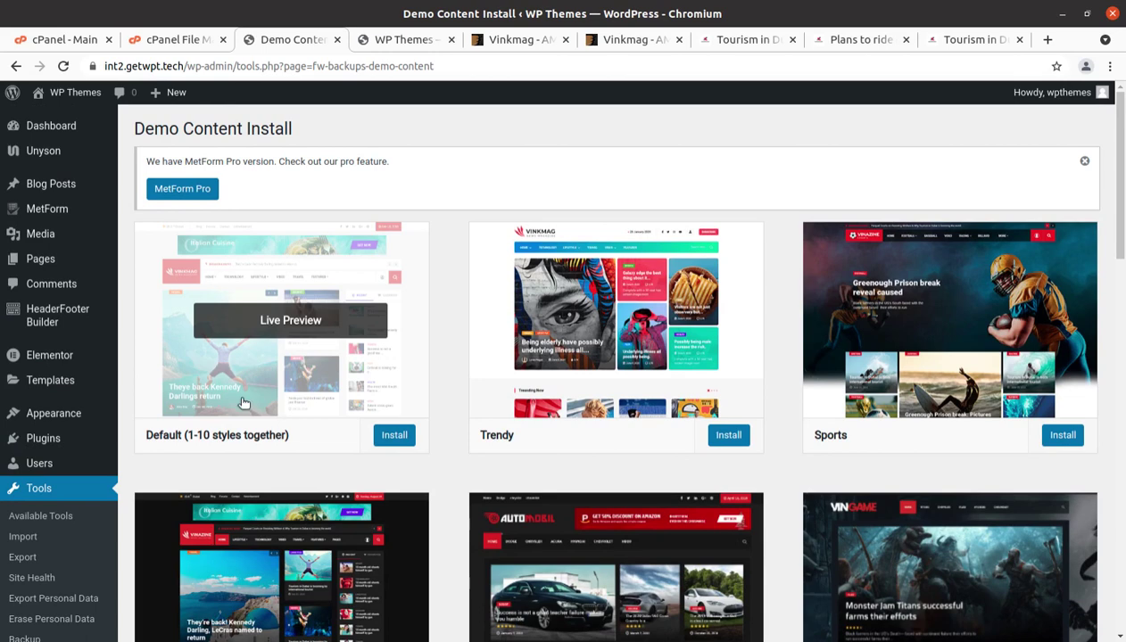
Start installing the Default demo, confirming that current content will be replaced
mouse_move(281, 319)
left_click(388, 439)
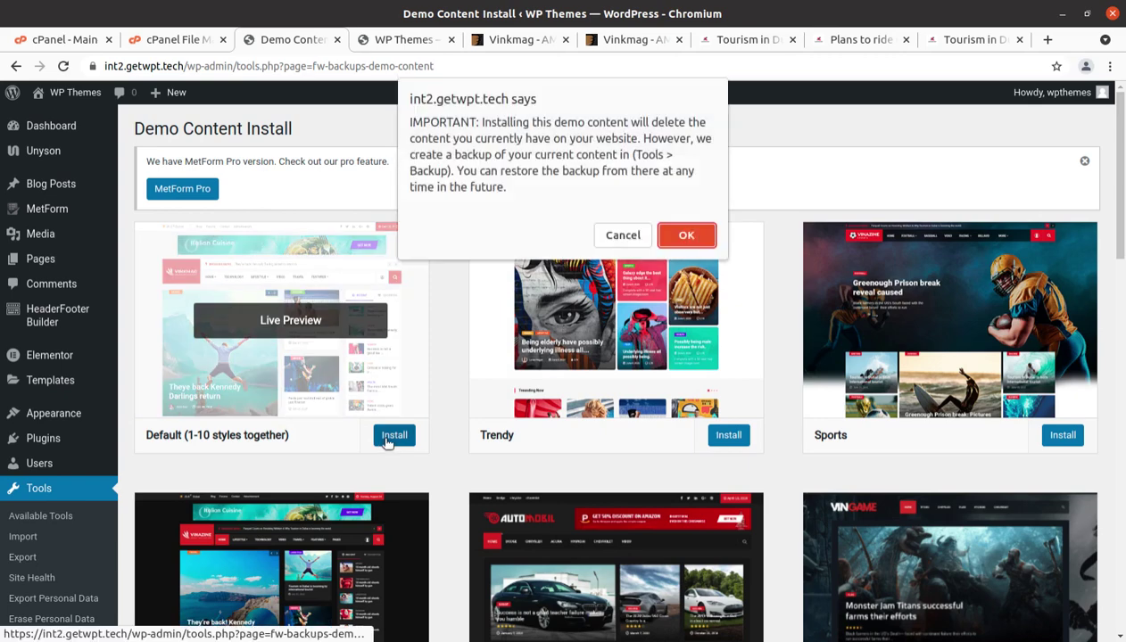
left_click(674, 236)
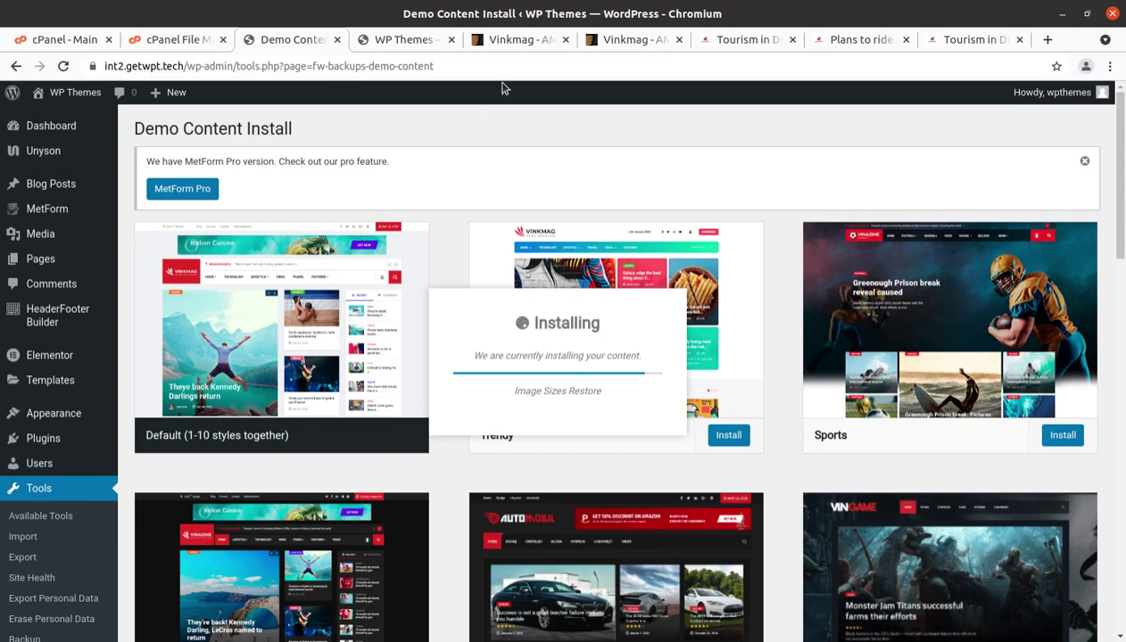
left_click(607, 43)
Compare the ThemeForest Vinkmag item, preview and Dubai article, then check install progress
left_click(517, 46)
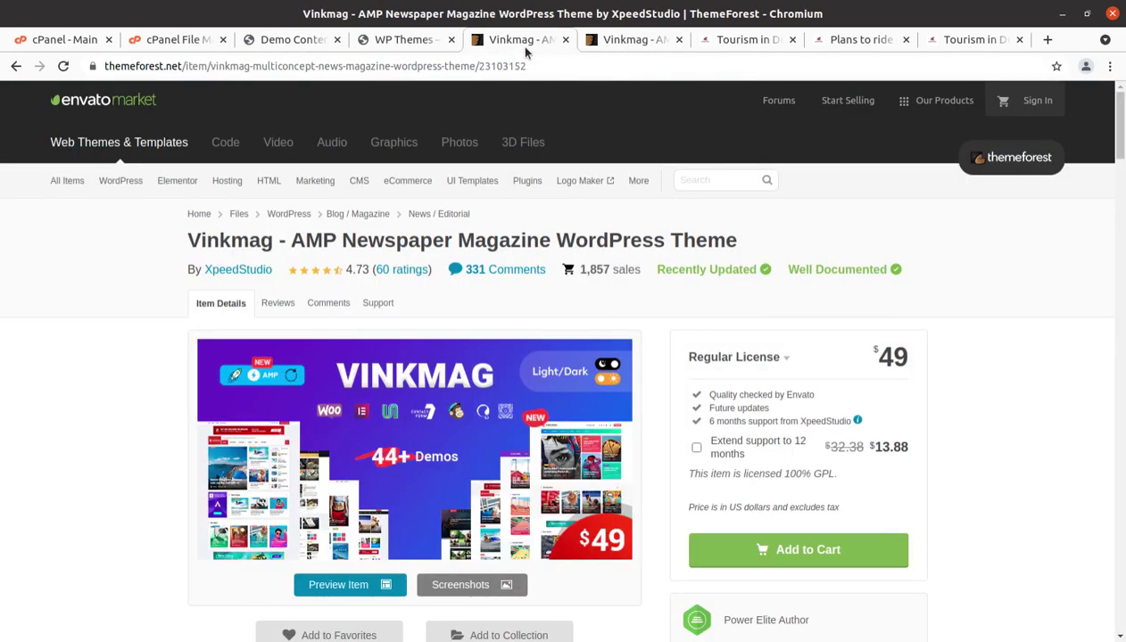
left_click(633, 40)
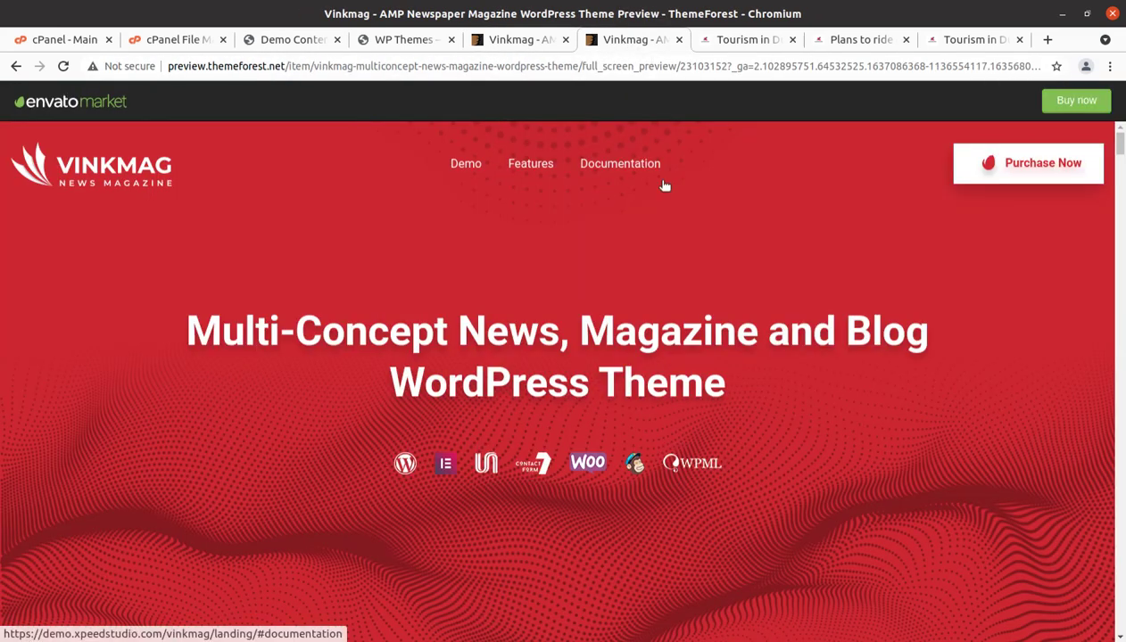
left_click(749, 43)
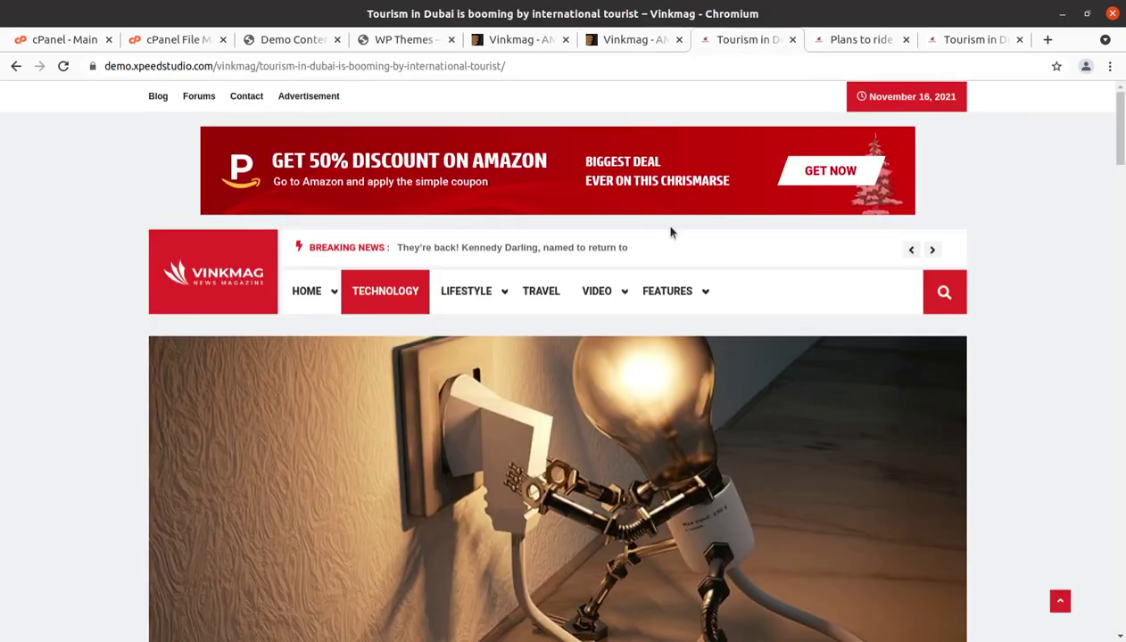
left_click(303, 41)
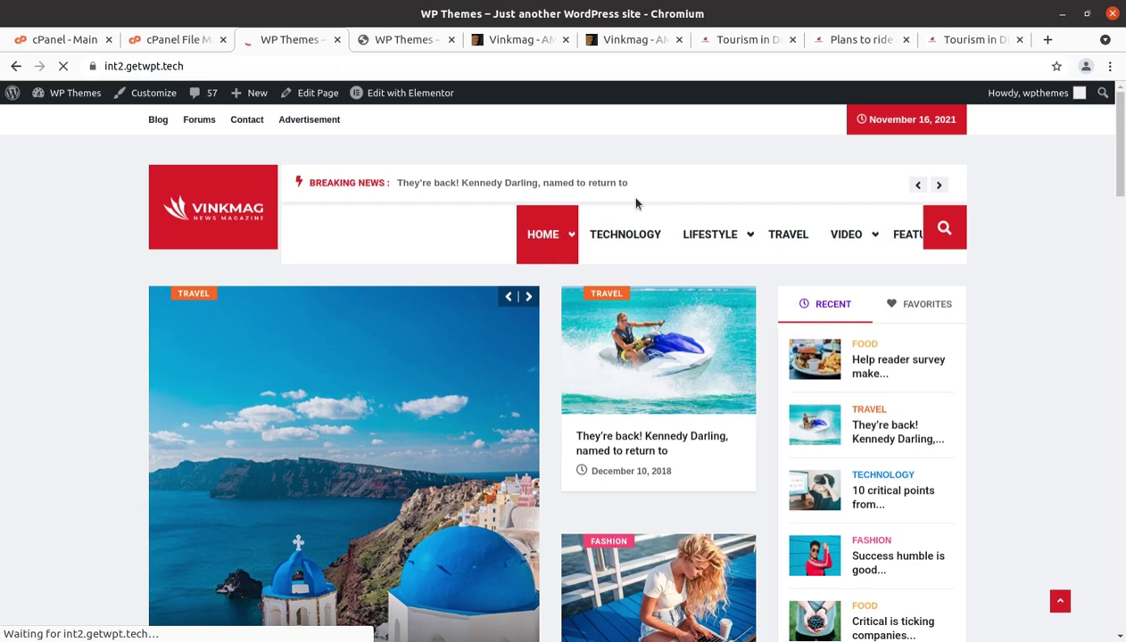
Read the Swiss authorities article, then open the Technology category archive
scroll(627, 332, "down", 3)
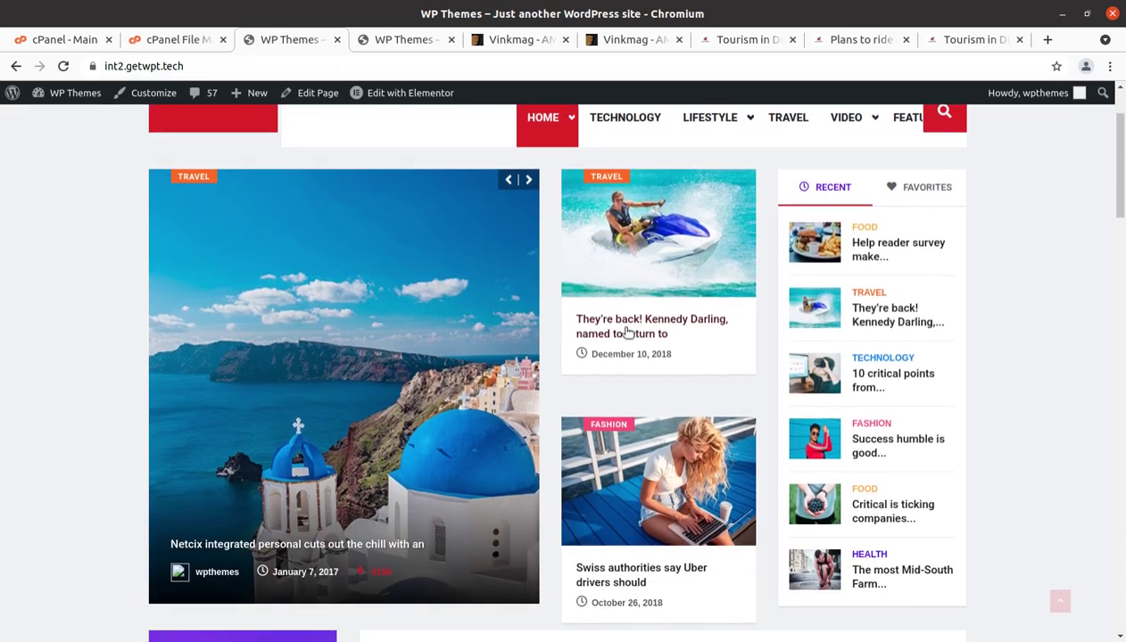
scroll(628, 332, "down", 3)
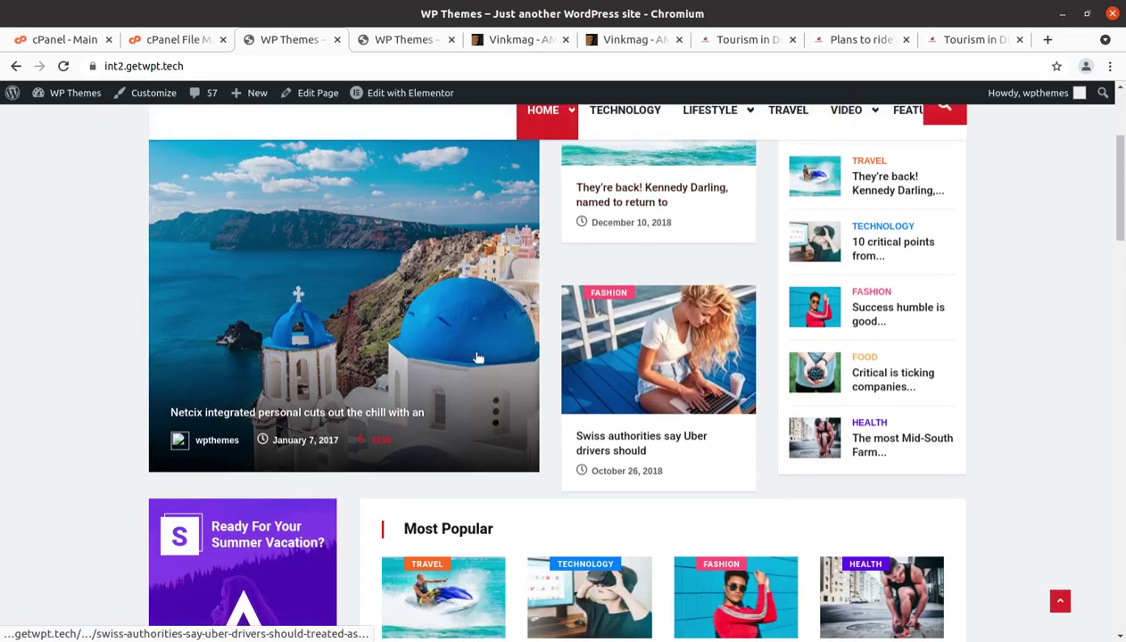
left_click(627, 443)
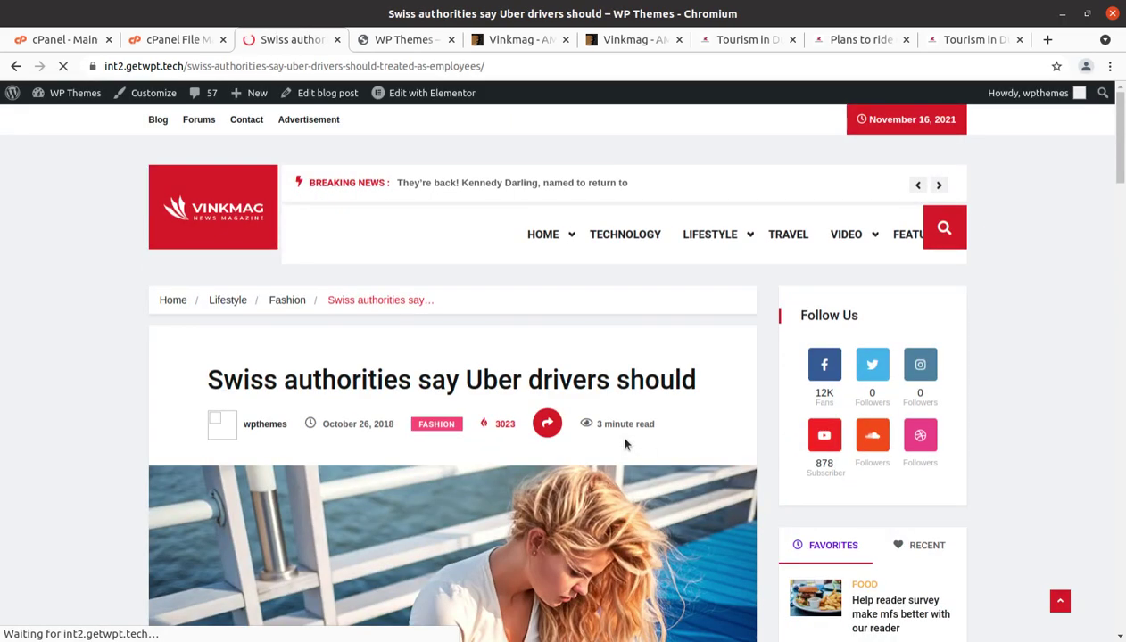
scroll(624, 443, "down", 3)
scroll(624, 441, "down", 3)
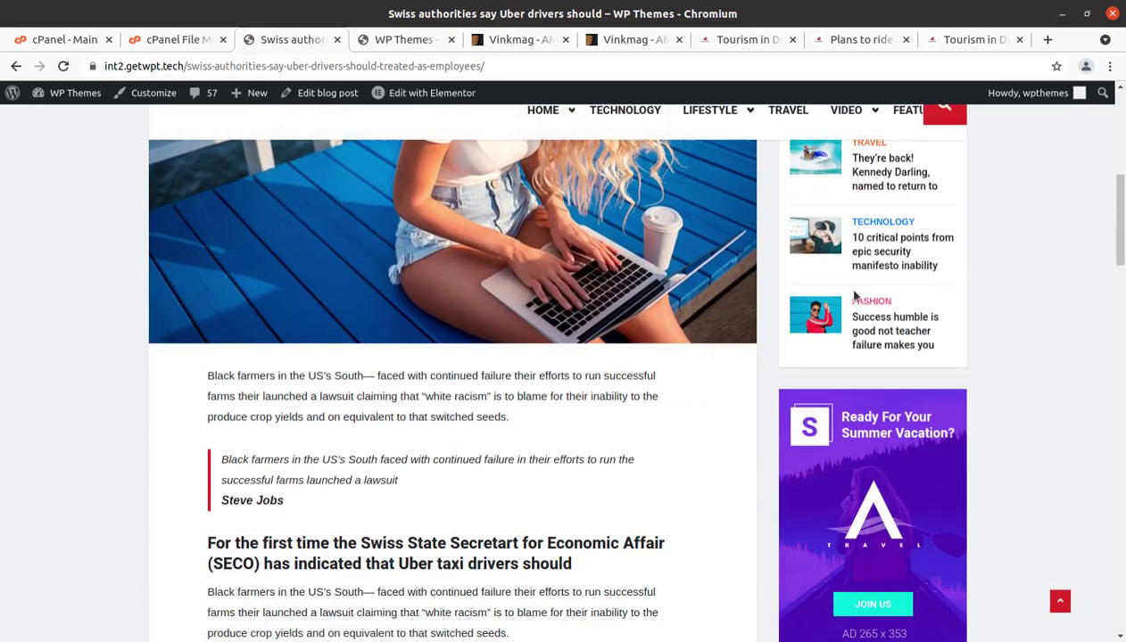
left_click(873, 230)
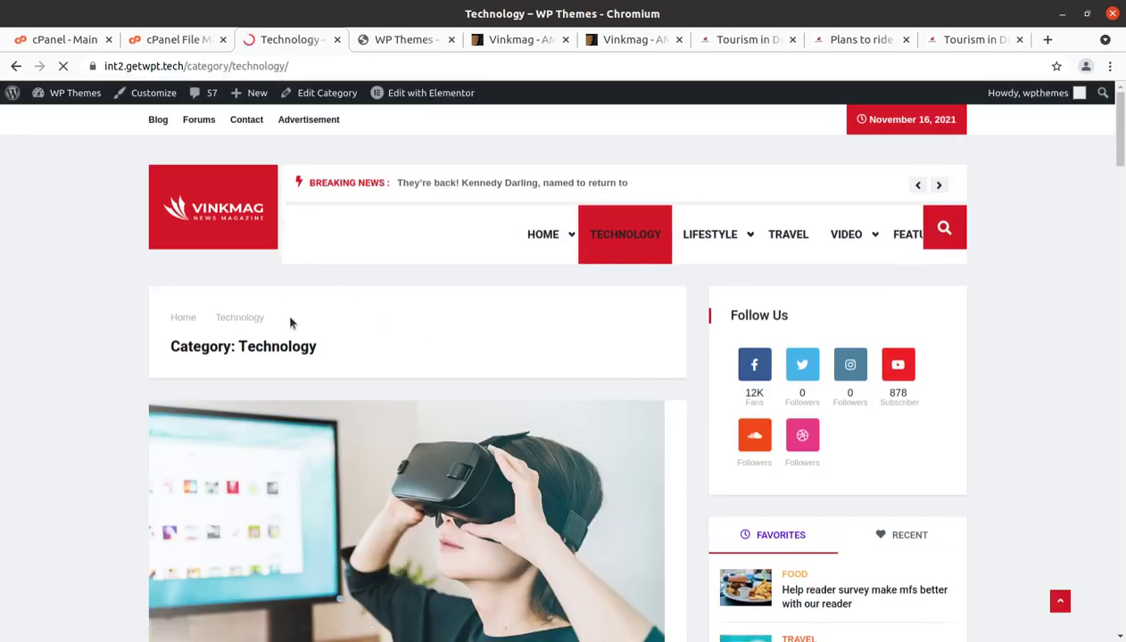
mouse_move(543, 110)
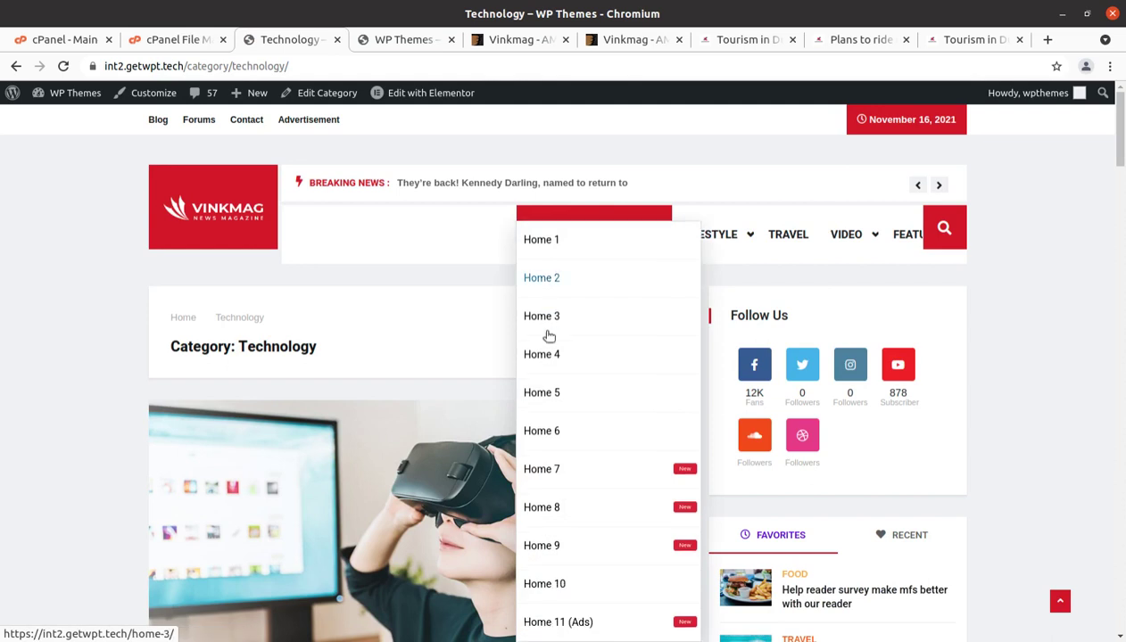
Preview the Home 3 layout from the HOME menu, scrolling through the page
left_click(551, 319)
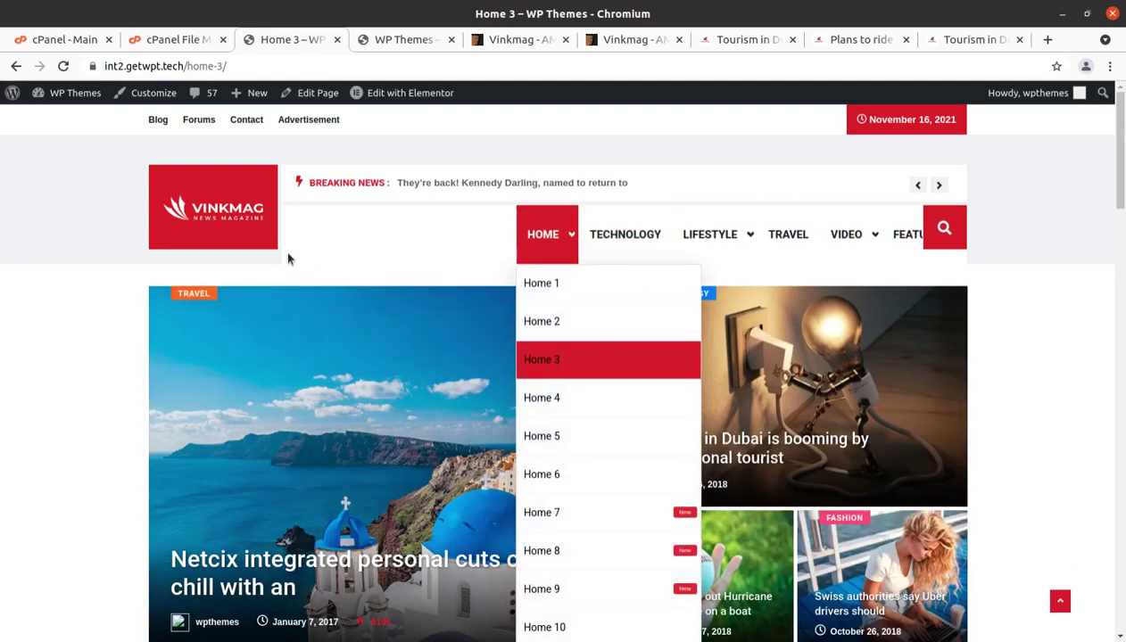
scroll(246, 232, "down", 2)
scroll(255, 236, "down", 2)
scroll(259, 239, "down", 2)
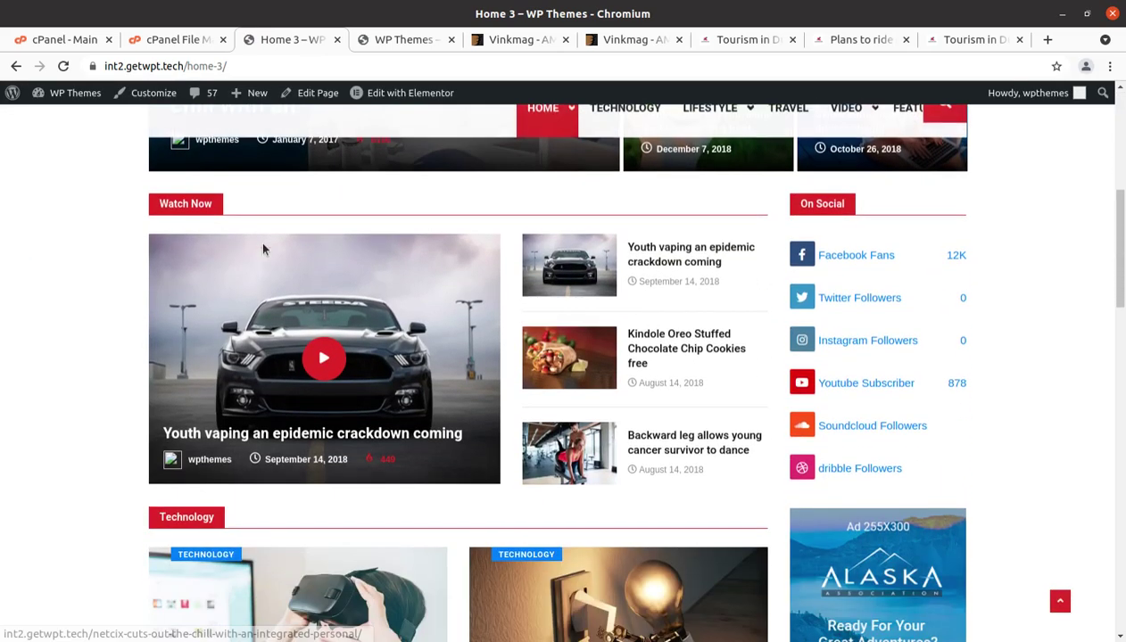
scroll(262, 245, "down", 1)
scroll(263, 248, "down", 3)
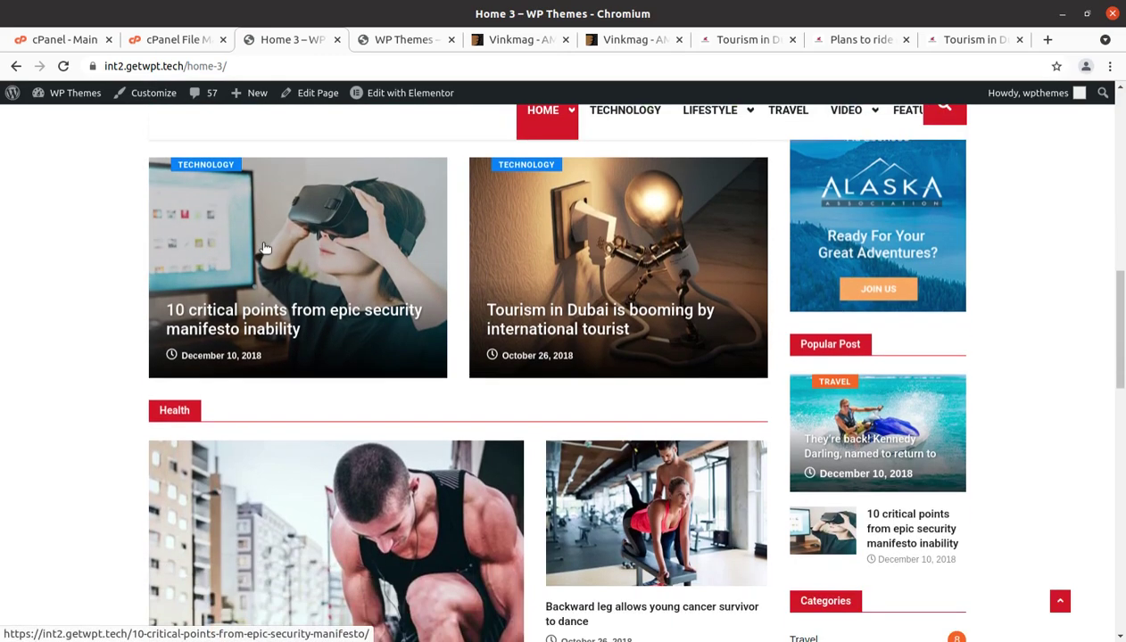
scroll(283, 268, "down", 2)
scroll(302, 285, "down", 1)
scroll(303, 287, "down", 3)
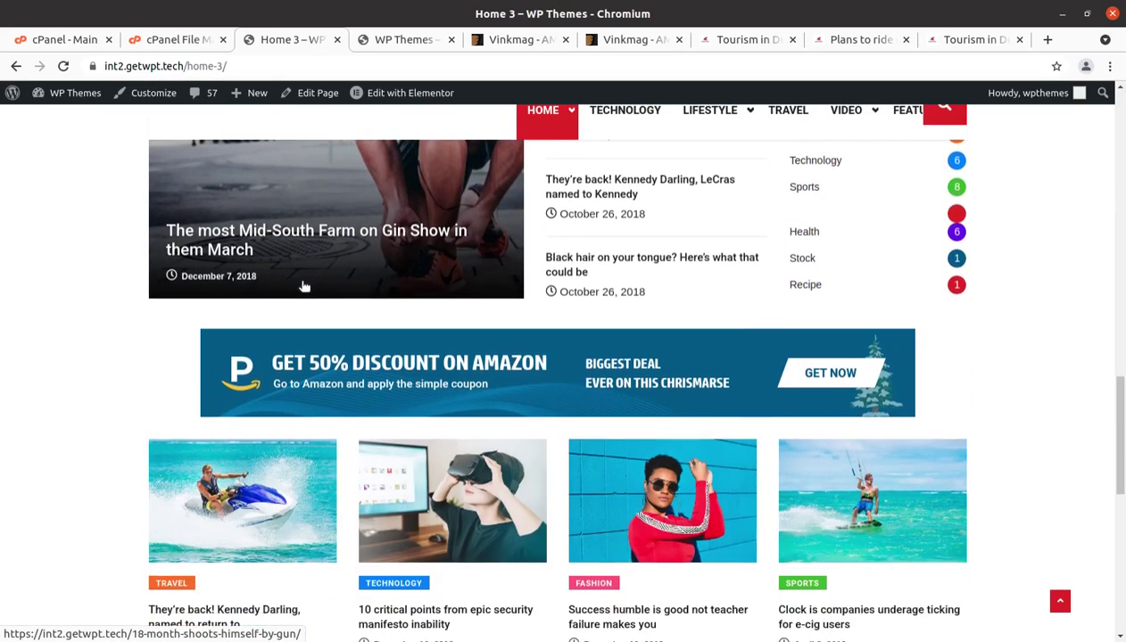
scroll(304, 286, "down", 2)
scroll(304, 286, "down", 1)
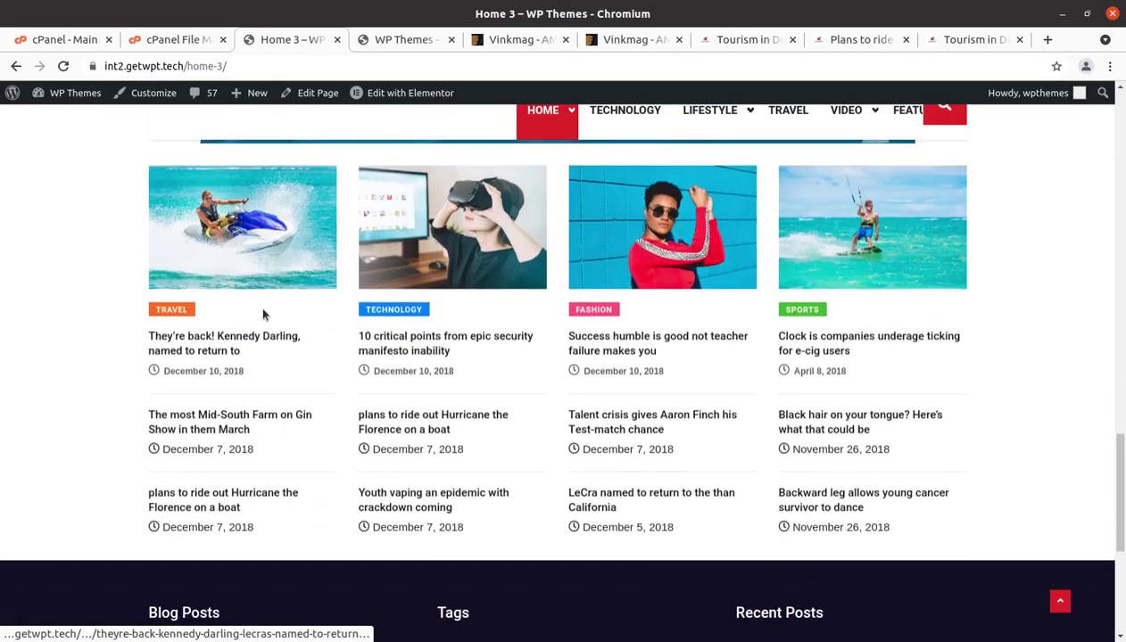
Read the Kennedy Darling jet-ski travel article, then return to the main home page
left_click(186, 340)
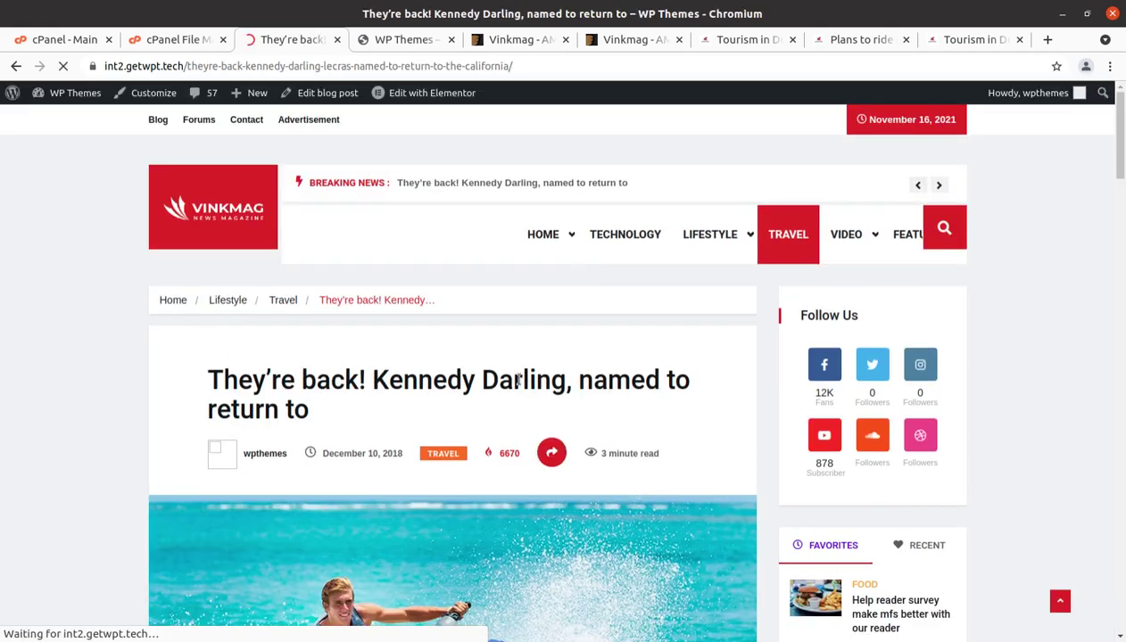
scroll(726, 356, "down", 2)
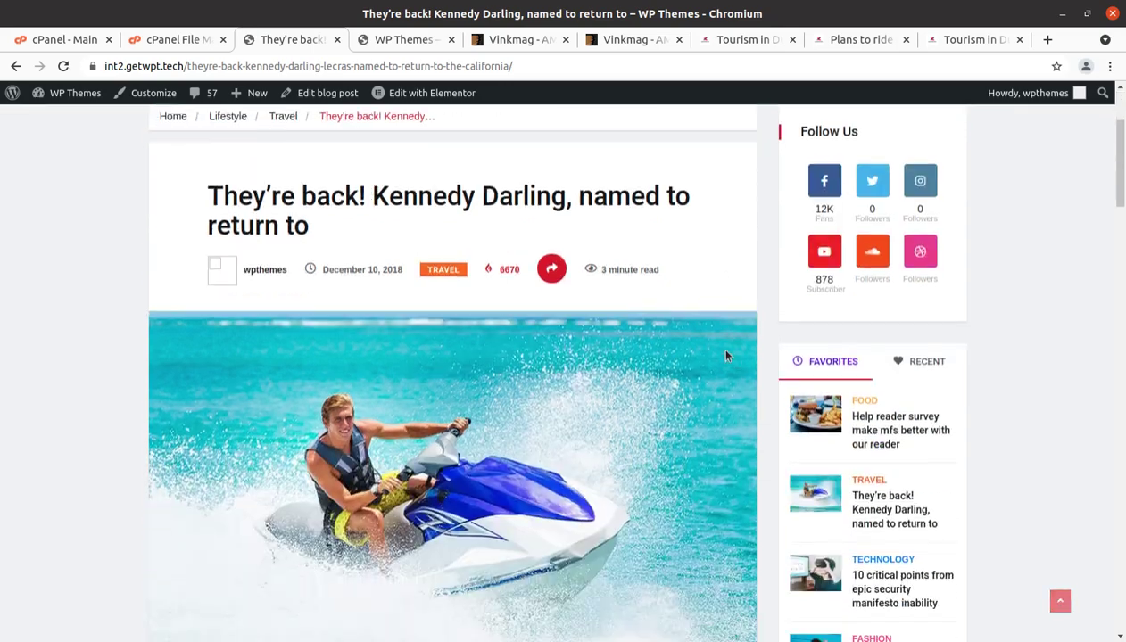
scroll(726, 356, "down", 2)
scroll(726, 356, "down", 2)
scroll(773, 359, "down", 3)
scroll(791, 364, "down", 2)
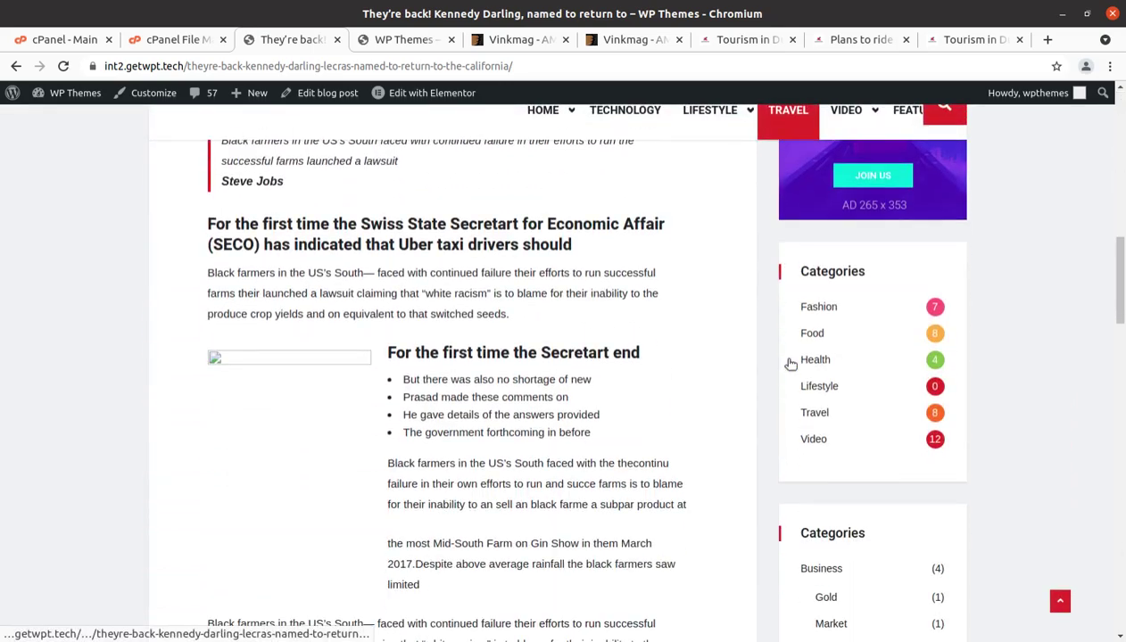
scroll(791, 364, "down", 1)
scroll(791, 364, "down", 1)
scroll(791, 364, "down", 2)
scroll(790, 364, "down", 2)
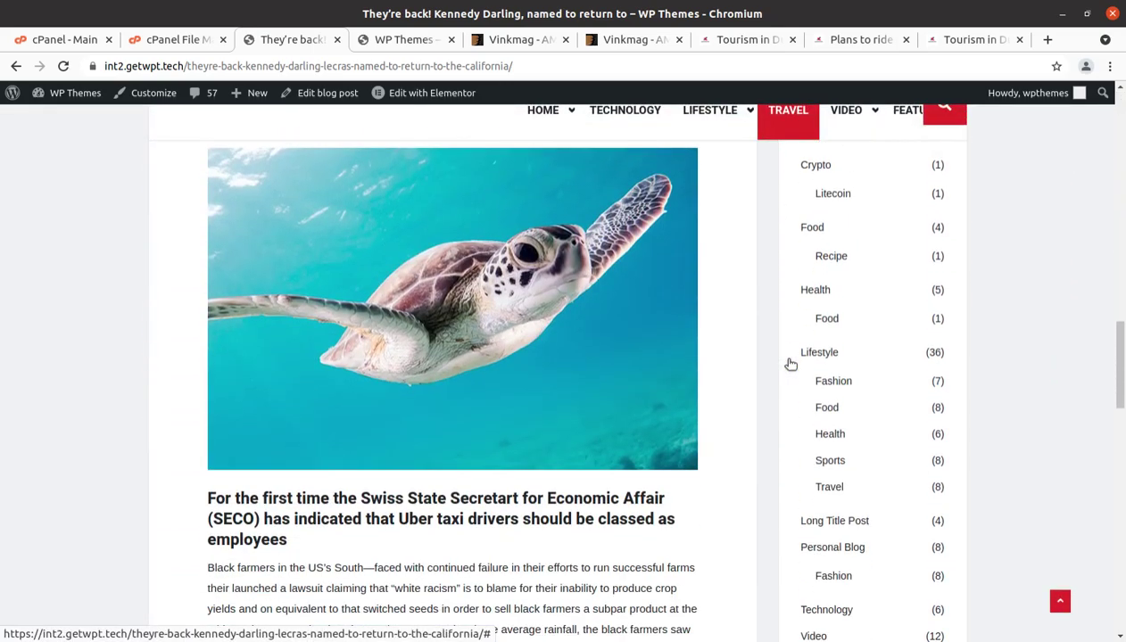
scroll(790, 364, "down", 2)
scroll(821, 330, "down", 1)
scroll(631, 306, "up", 2)
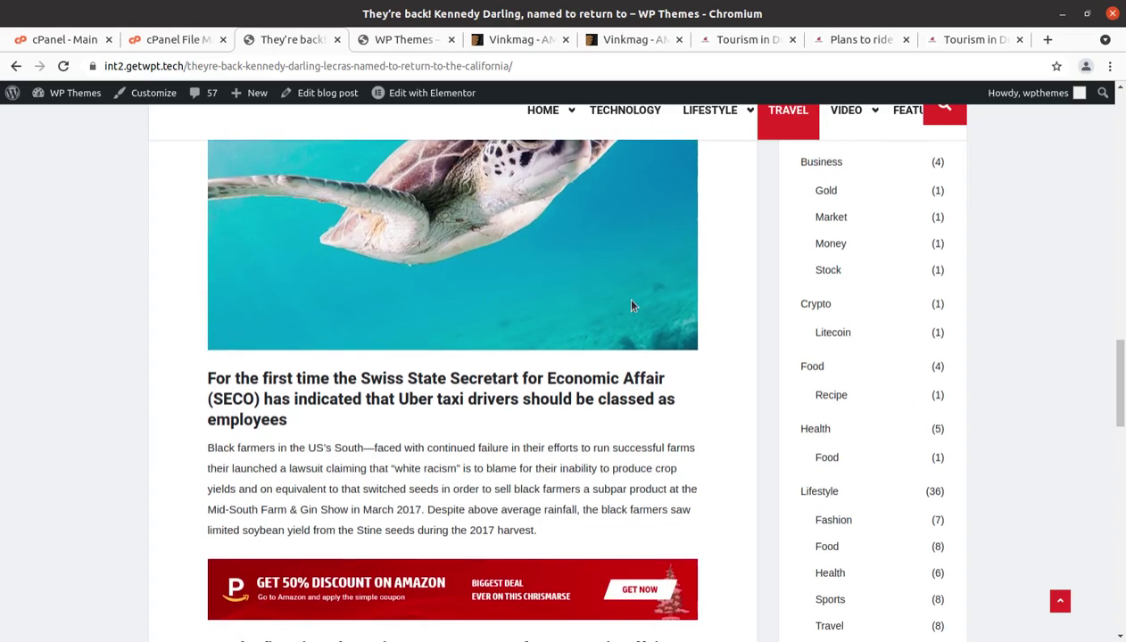
scroll(631, 306, "up", 3)
scroll(631, 306, "up", 3)
scroll(631, 306, "up", 3)
scroll(631, 306, "up", 3)
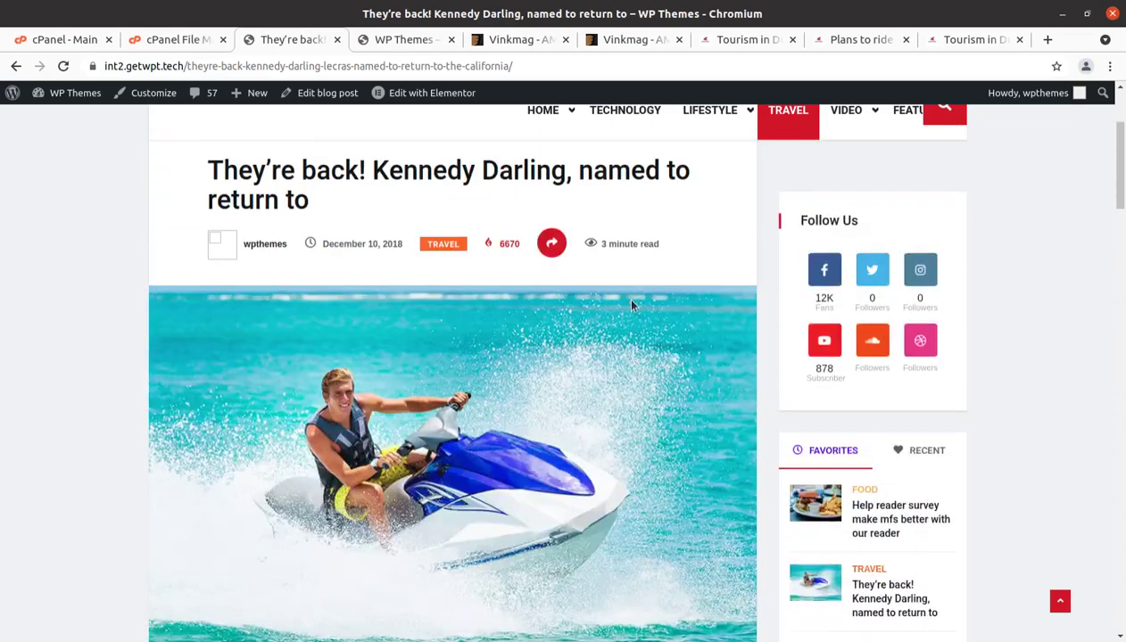
scroll(631, 306, "up", 3)
left_click(181, 225)
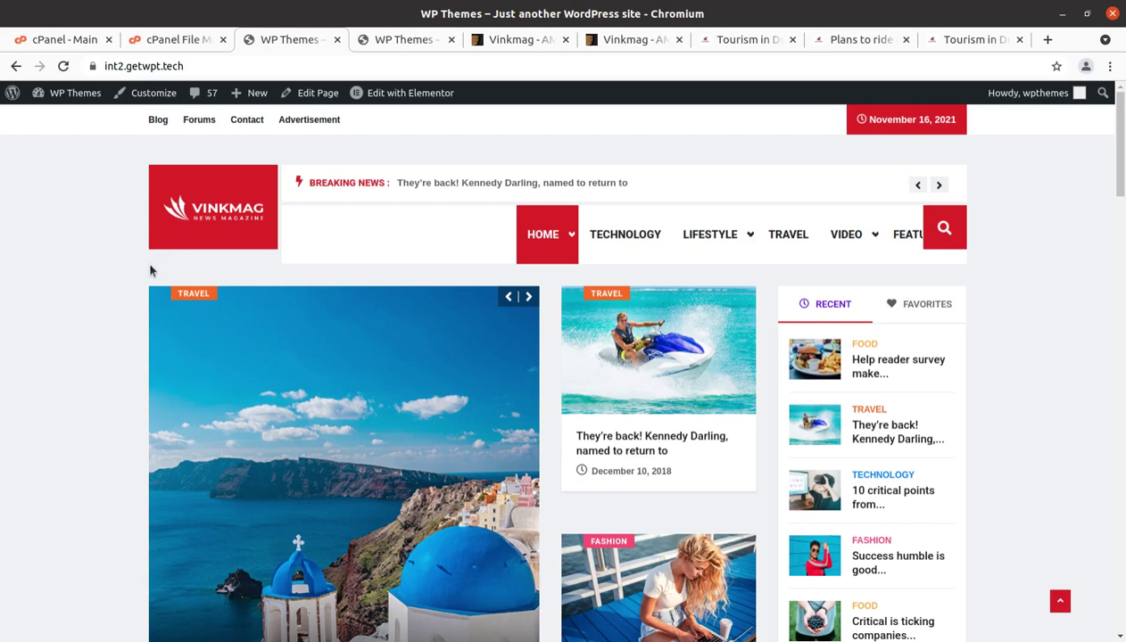
mouse_move(75, 93)
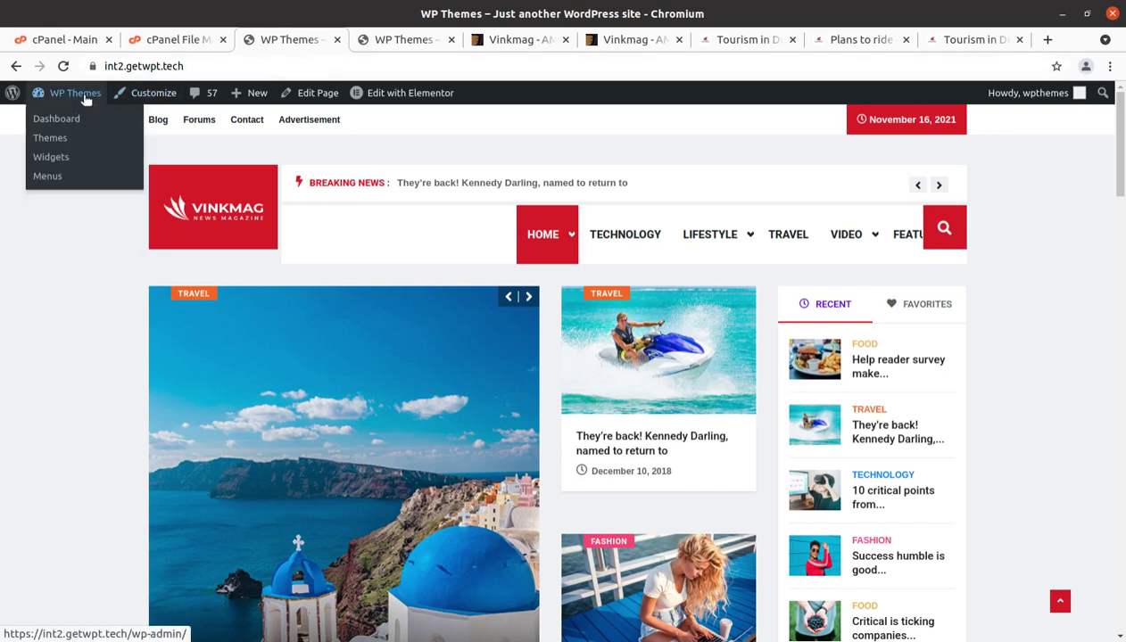
Open the admin Dashboard and the HeaderFooter Builder All Templates list in a new tab
left_click(50, 122)
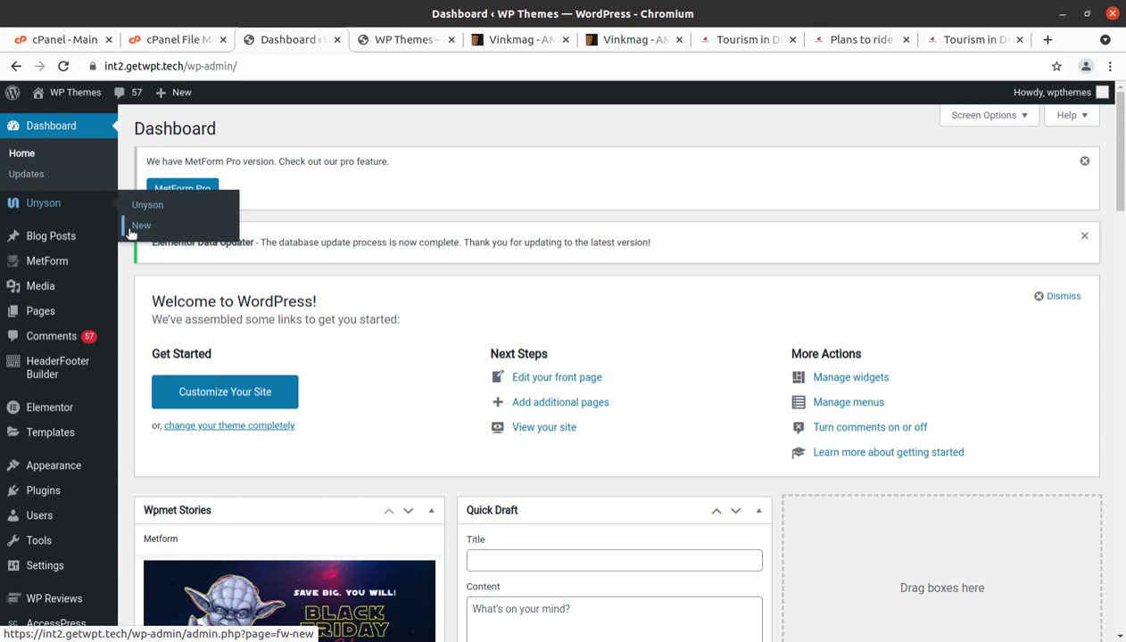
mouse_move(46, 260)
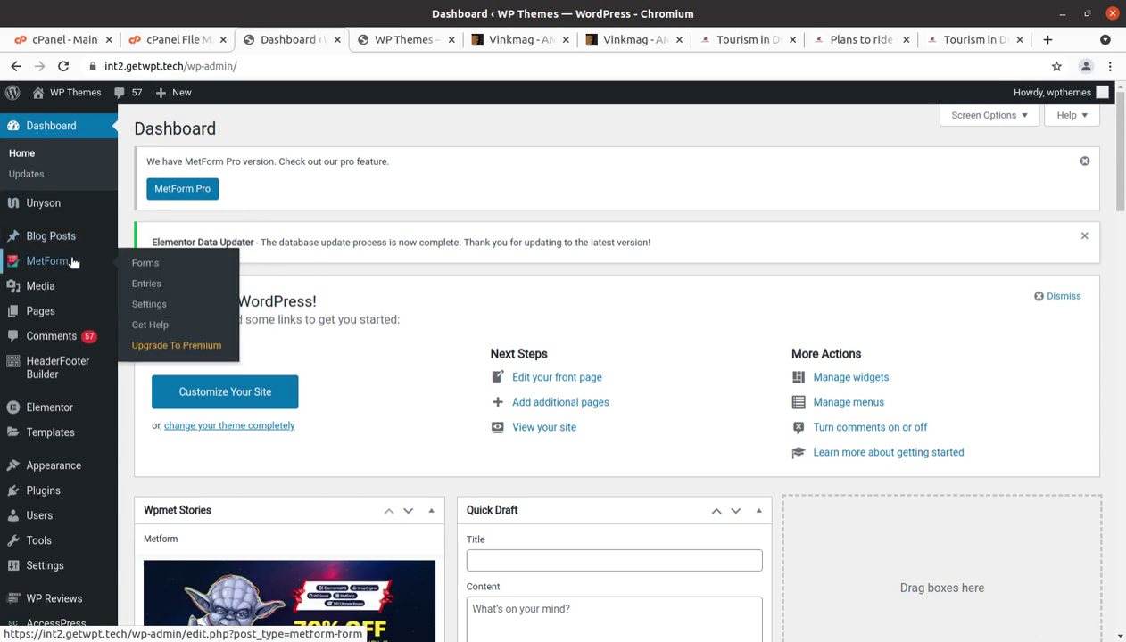
scroll(55, 268, "down", 4)
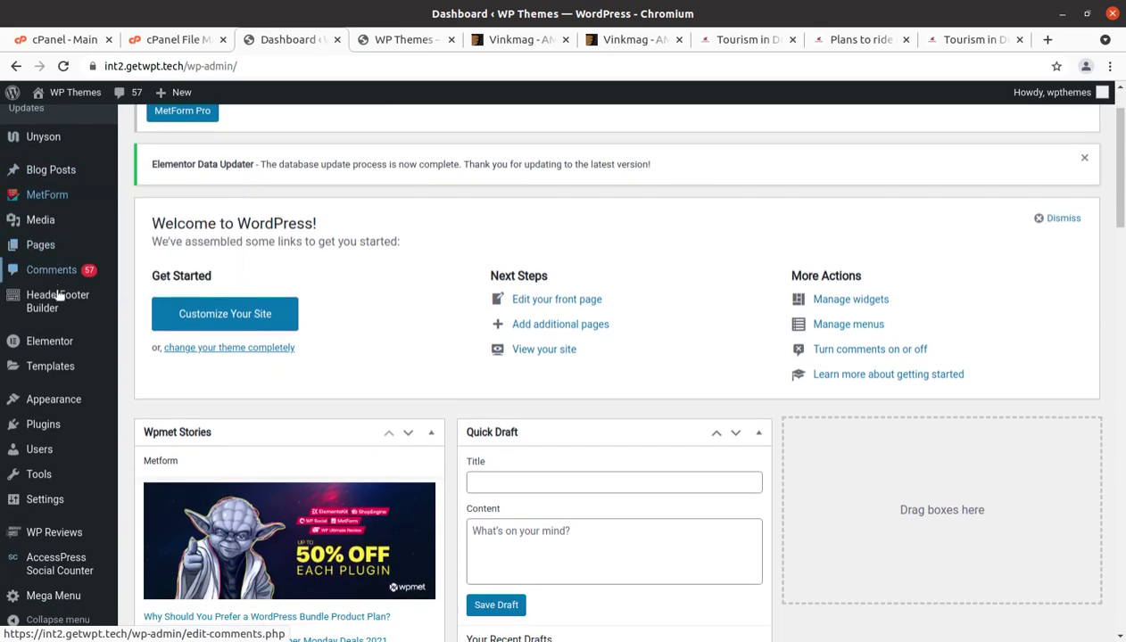
scroll(36, 402, "up", 4)
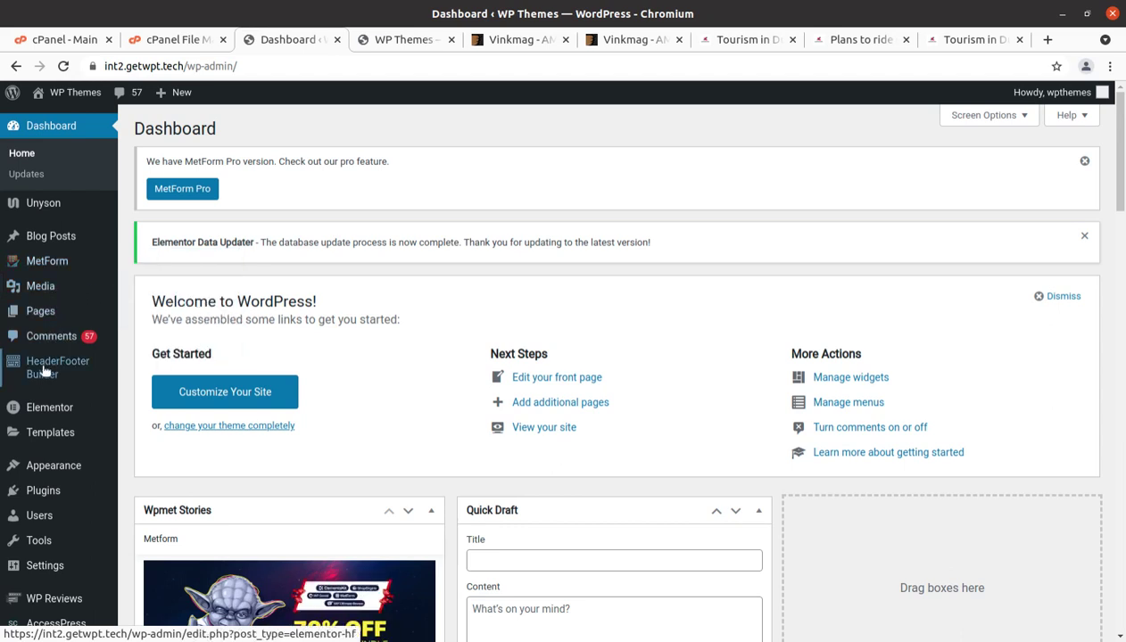
mouse_move(58, 301)
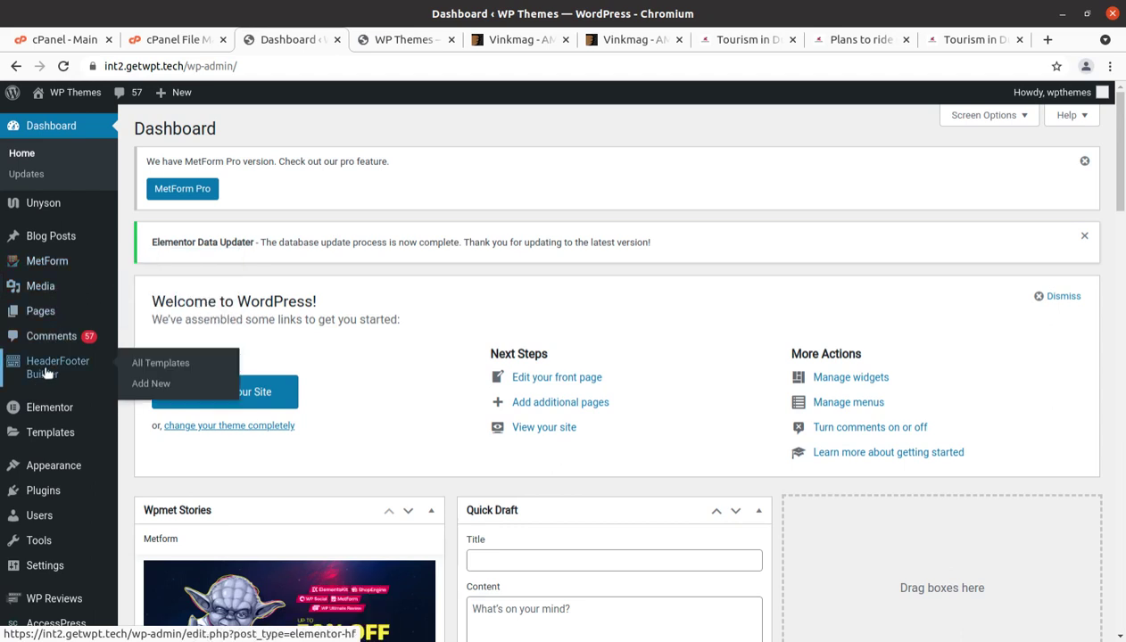
middle_click(152, 364)
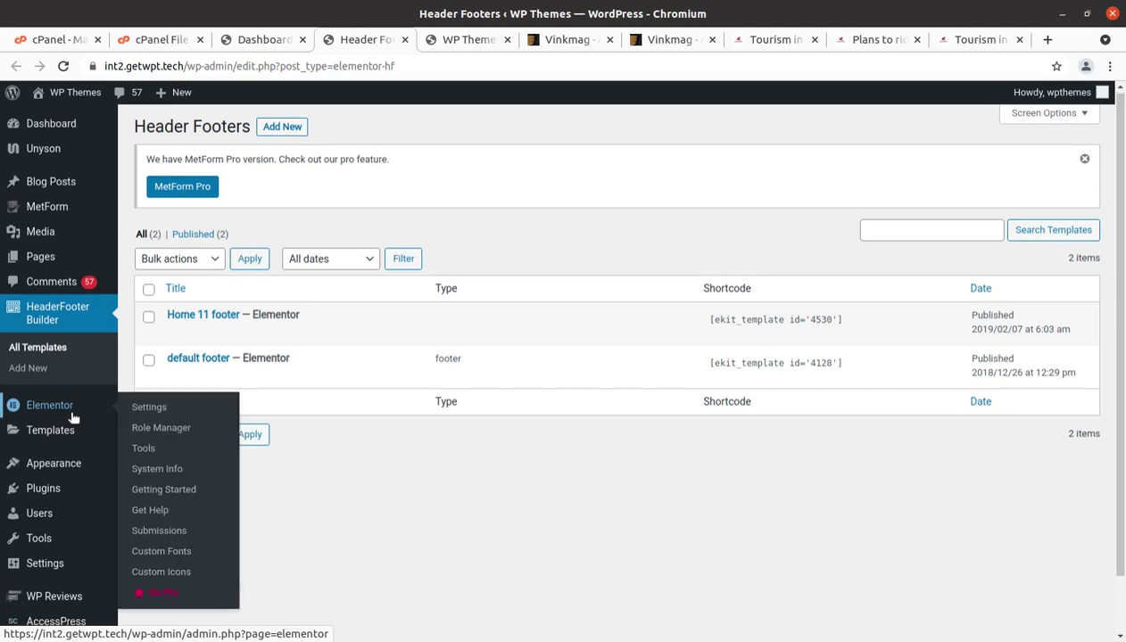
scroll(69, 419, "down", 2)
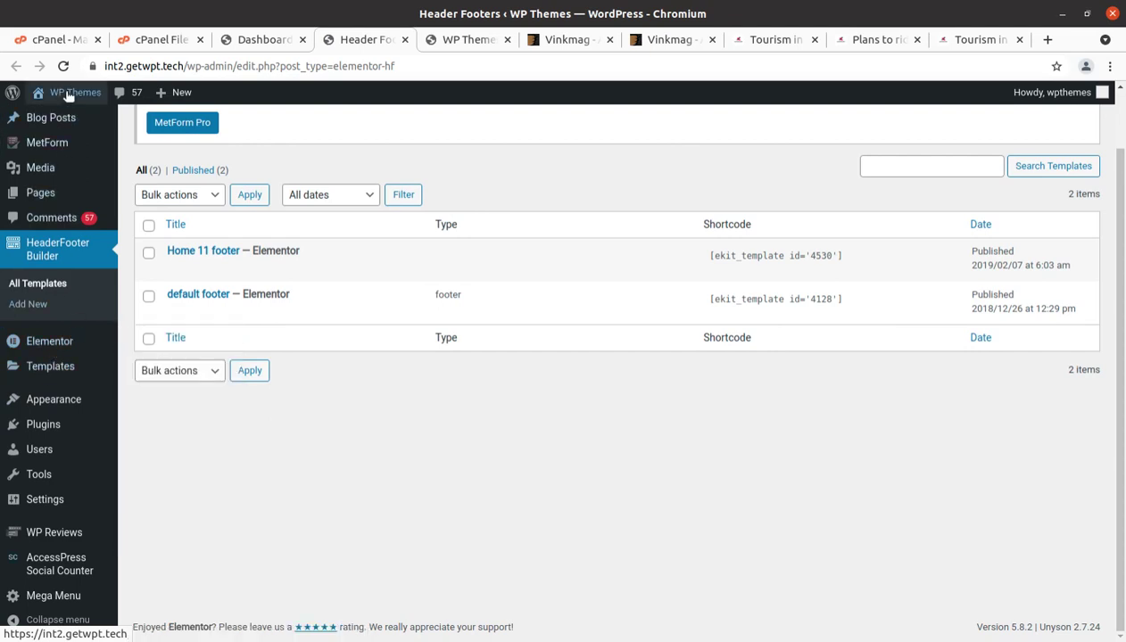
Reload the front page to show the full Vinkmag demo, then open Home 1 in Elementor
left_click(464, 41)
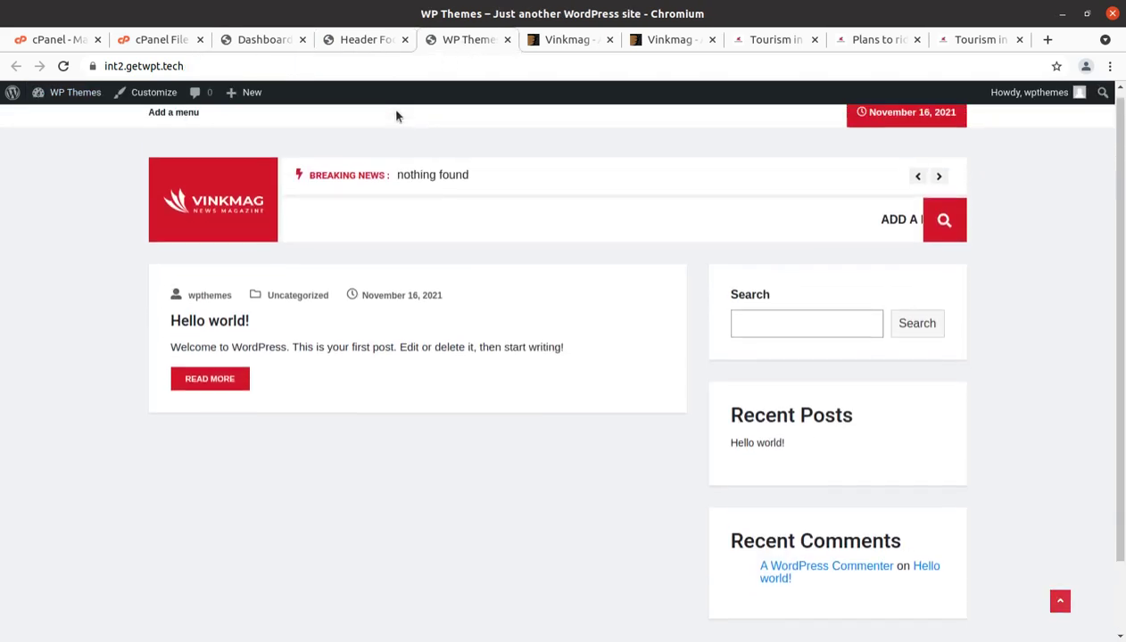
left_click(190, 207)
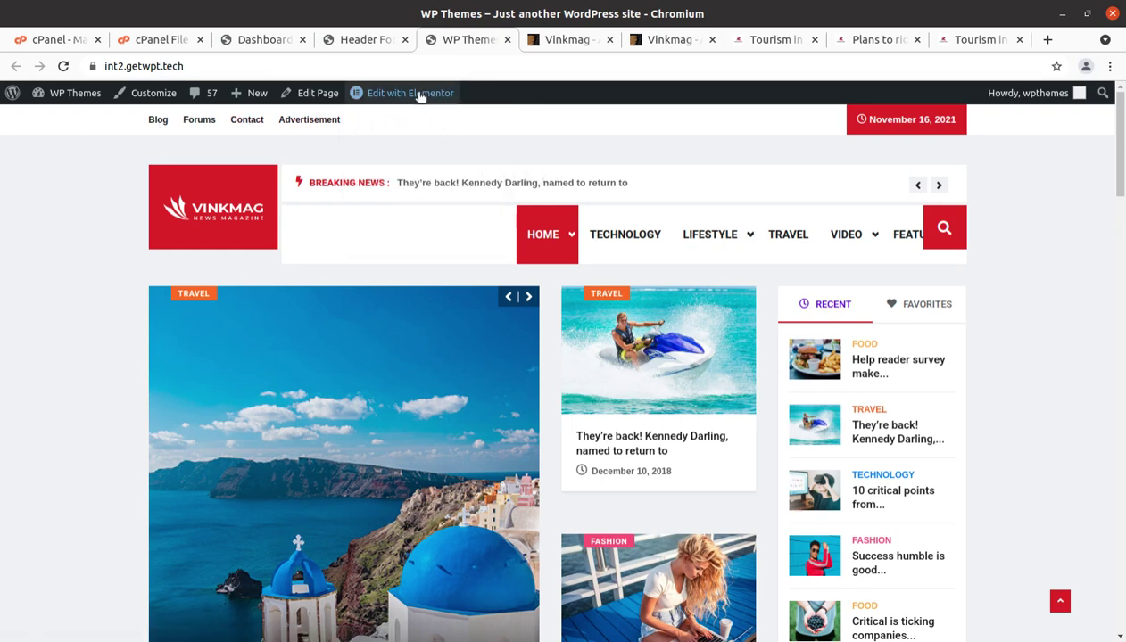
mouse_move(404, 93)
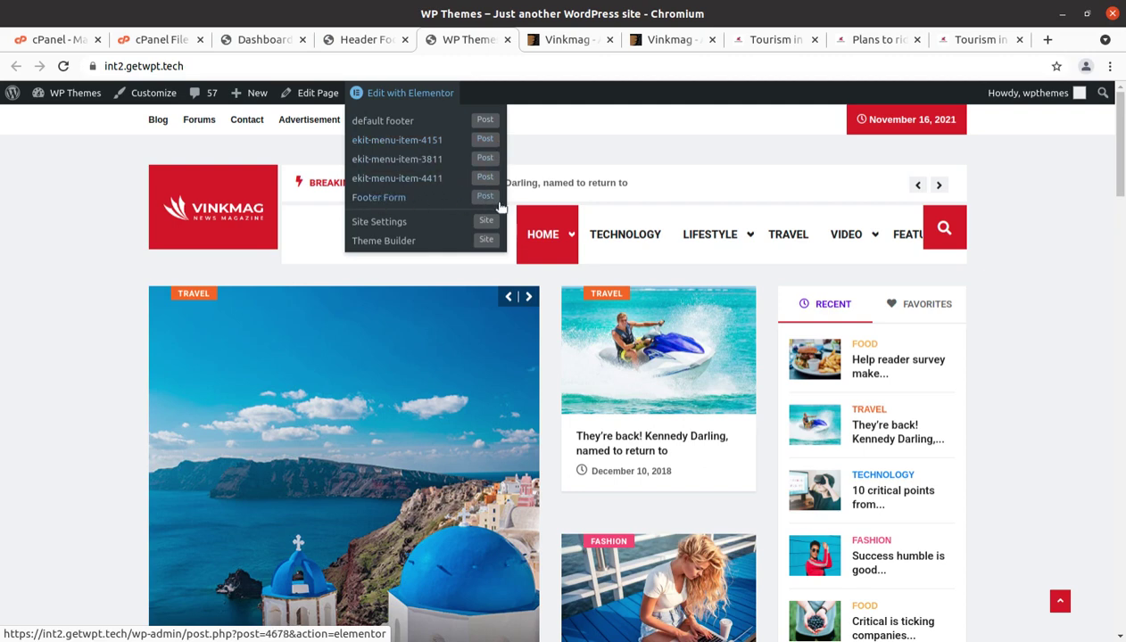
left_click(389, 96)
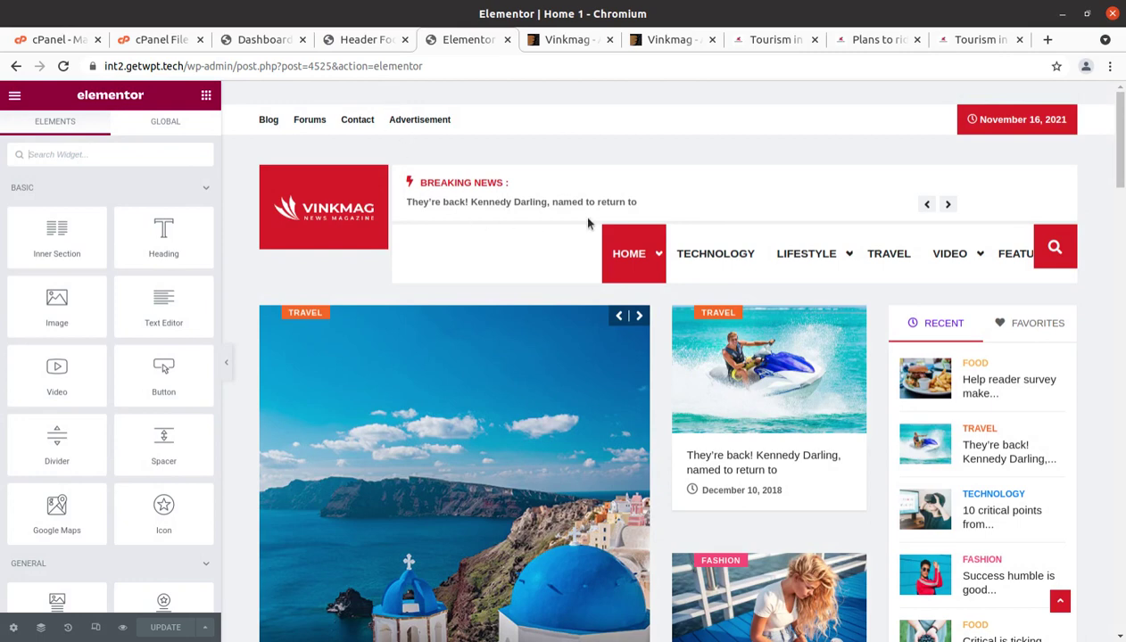
Inspect the featured slider, posts grid, recent/favorites list and summer vacation ad widgets
scroll(624, 211, "down", 2)
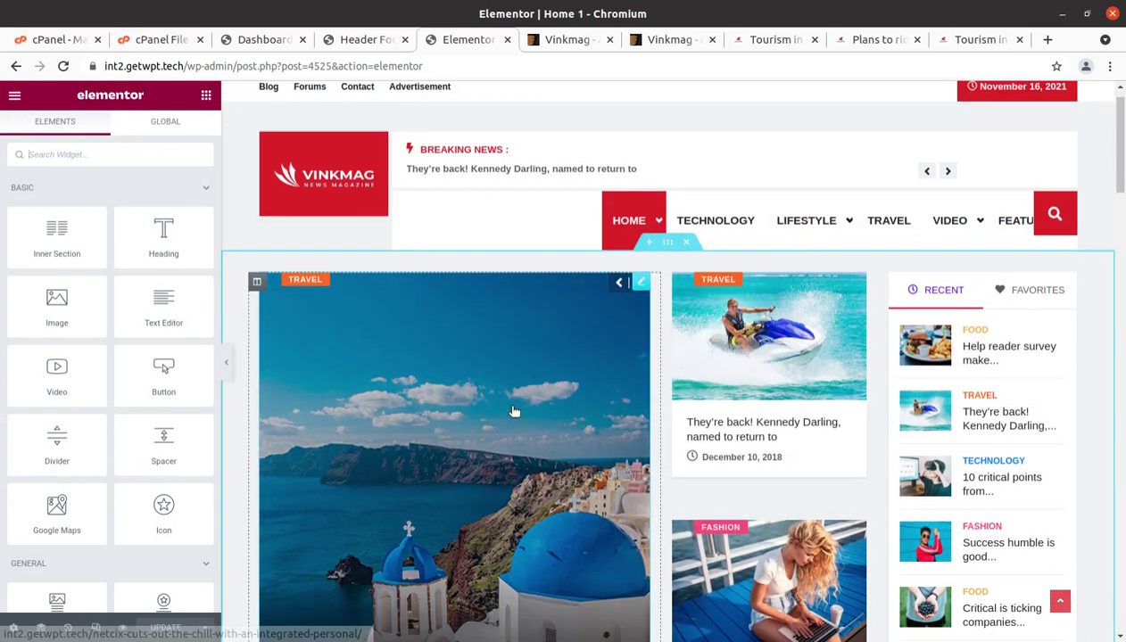
left_click(636, 202)
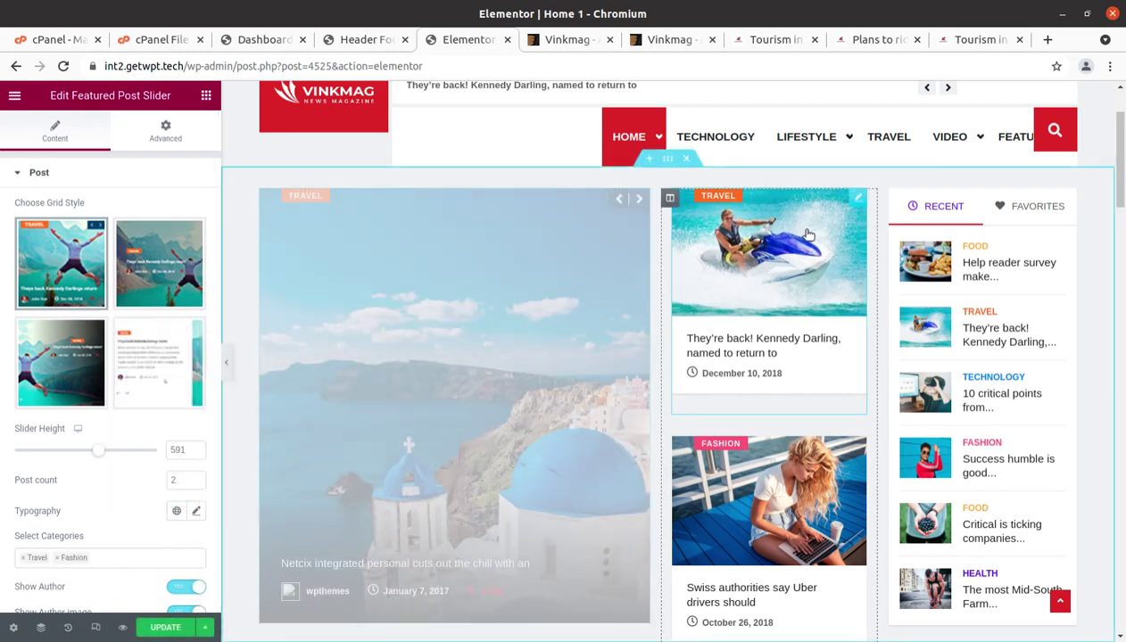
left_click(809, 233)
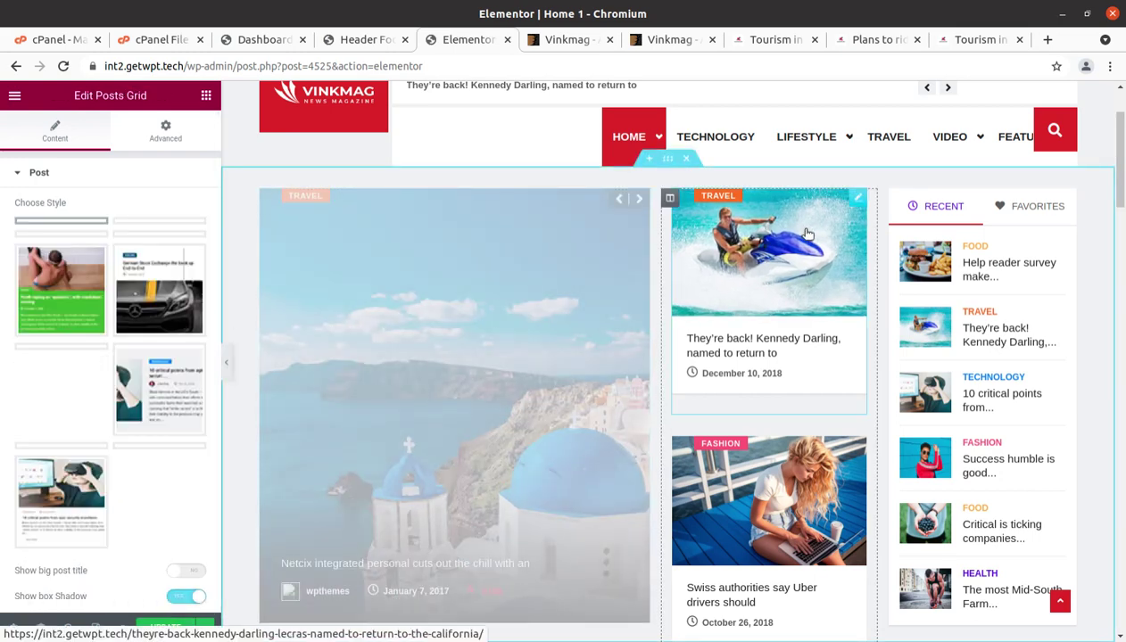
left_click(955, 226)
scroll(515, 330, "down", 2)
scroll(464, 375, "down", 2)
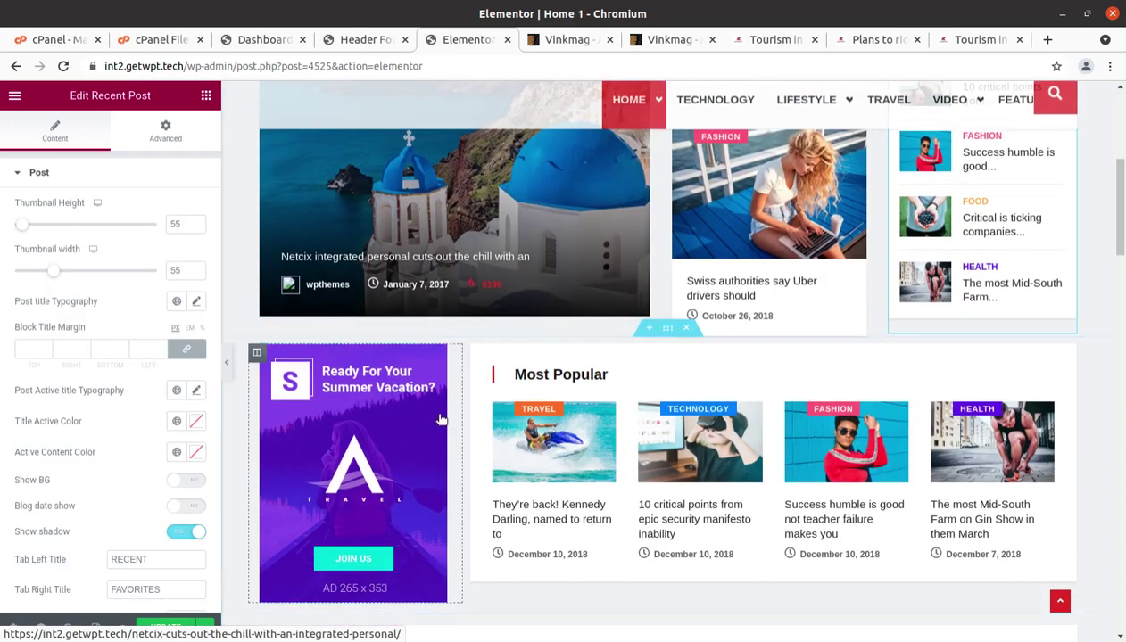
left_click(410, 419)
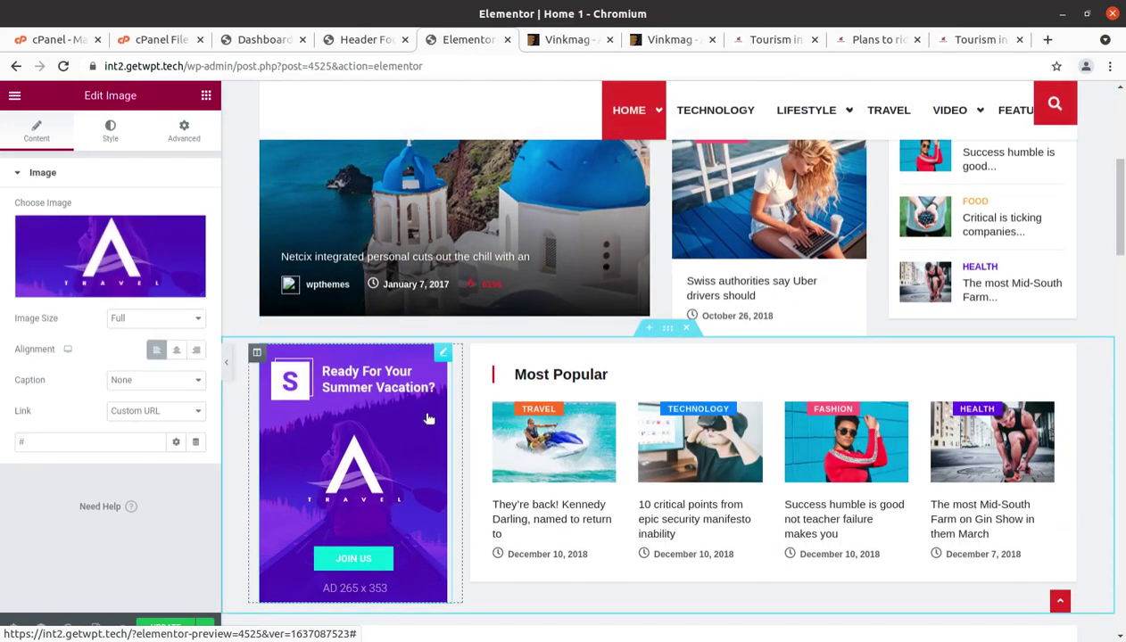
Inspect the Most Popular post slider and the Hot Topics heading widgets
left_click(529, 411)
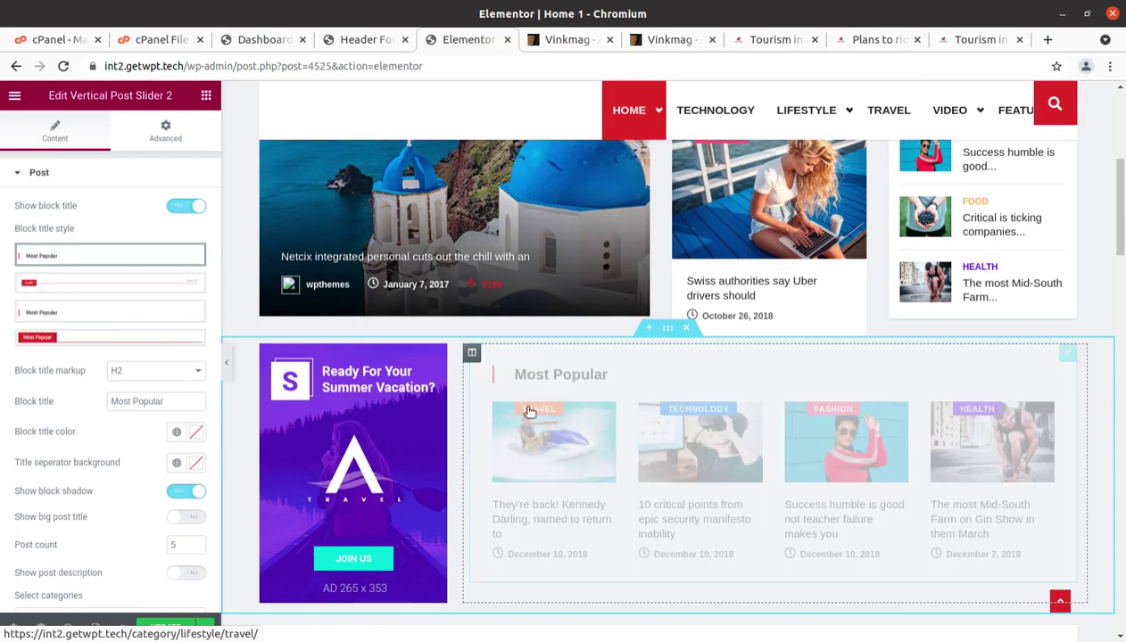
scroll(696, 402, "down", 3)
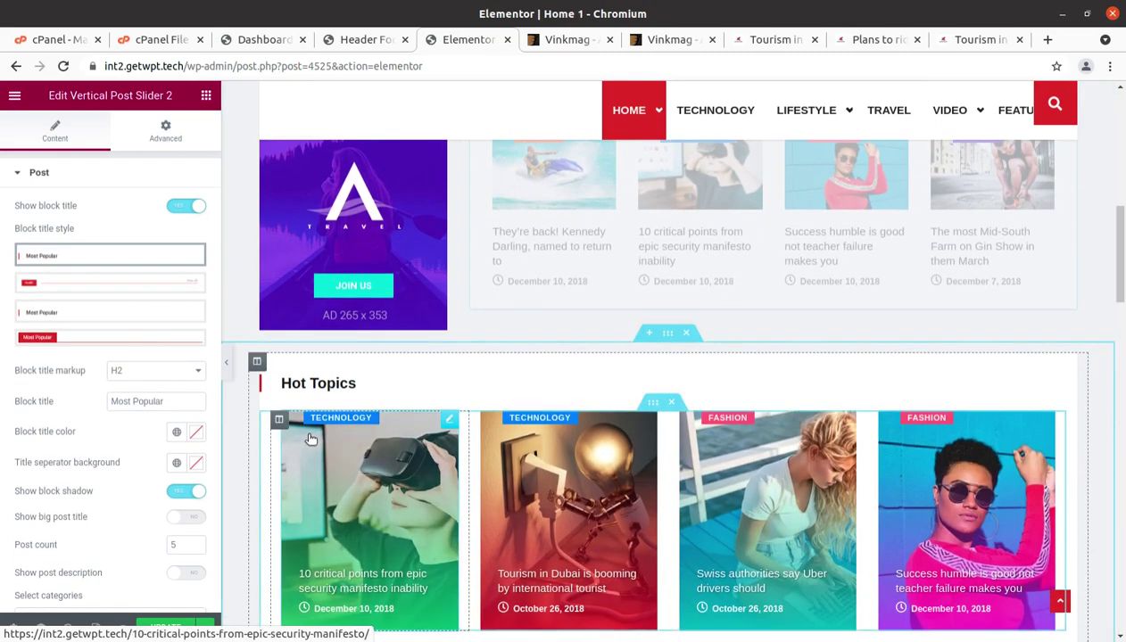
left_click(332, 394)
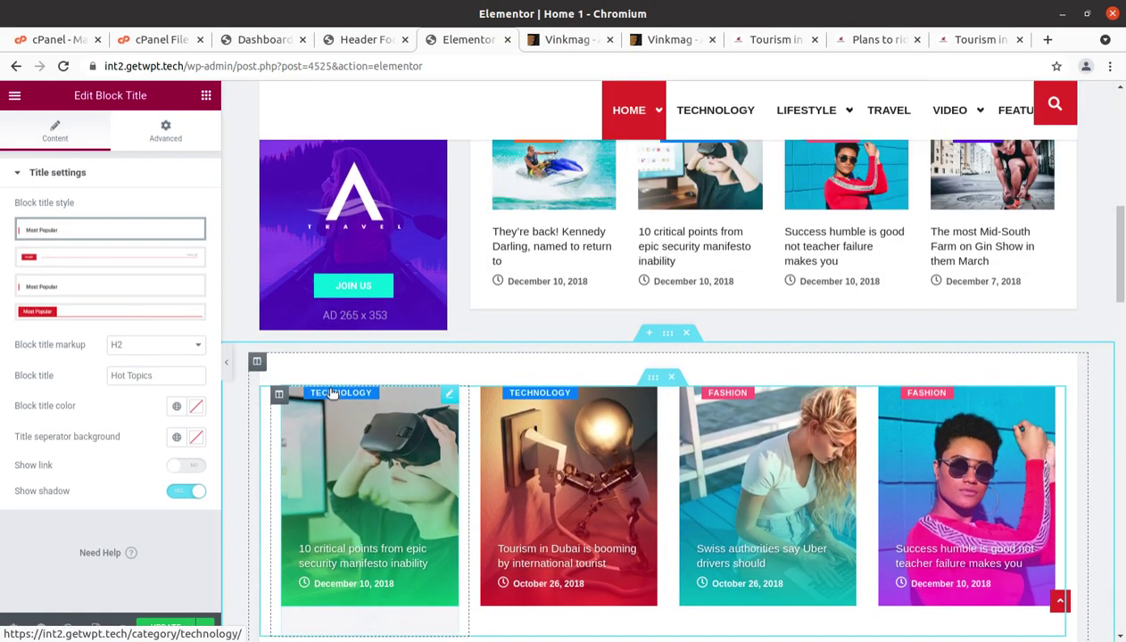
scroll(356, 414, "up", 2)
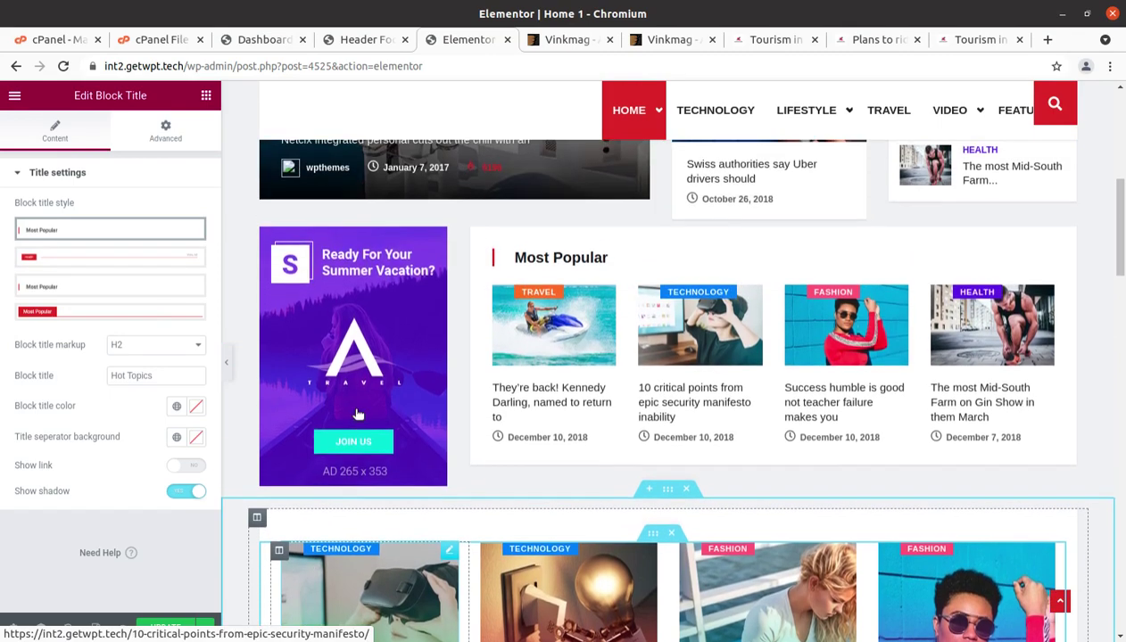
scroll(356, 414, "down", 1)
scroll(460, 449, "down", 2)
scroll(493, 412, "down", 3)
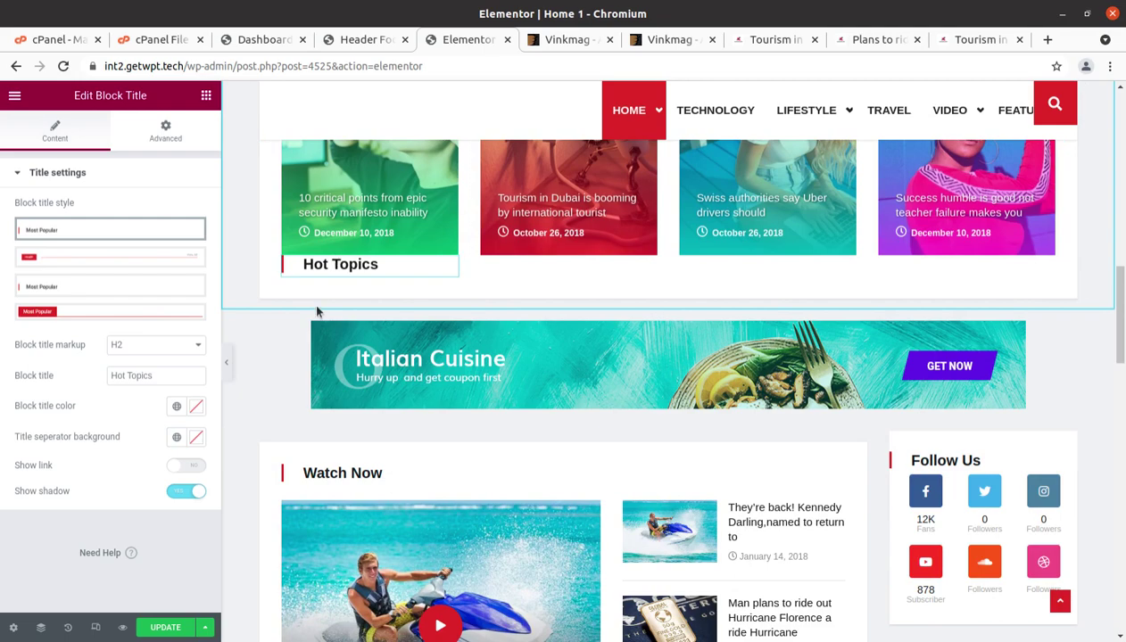
scroll(319, 308, "down", 2)
Inspect the Watch Now video posts block and its 'Watch Now' block title setting
left_click(345, 278)
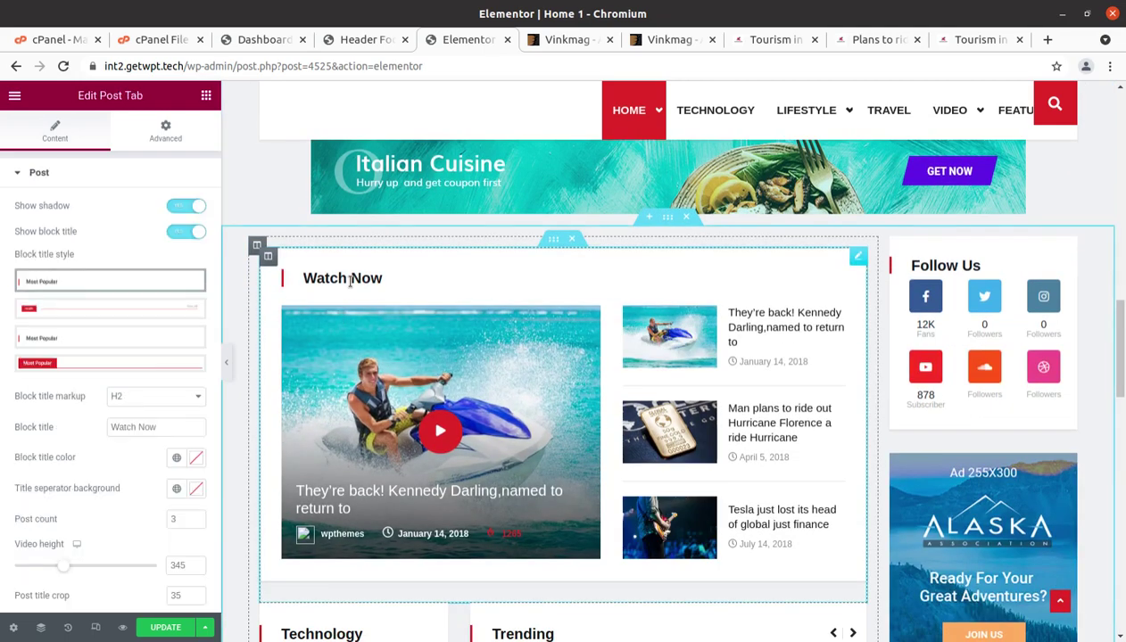
triple_click(164, 429)
scroll(600, 433, "down", 2)
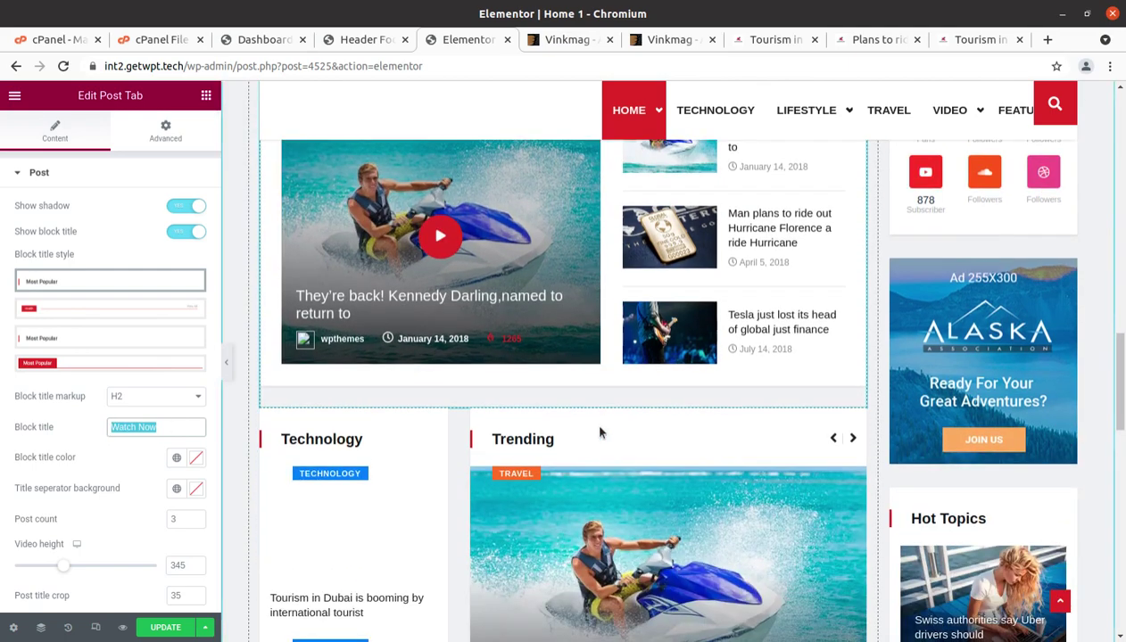
scroll(600, 432, "down", 2)
scroll(600, 432, "down", 2)
scroll(600, 433, "down", 2)
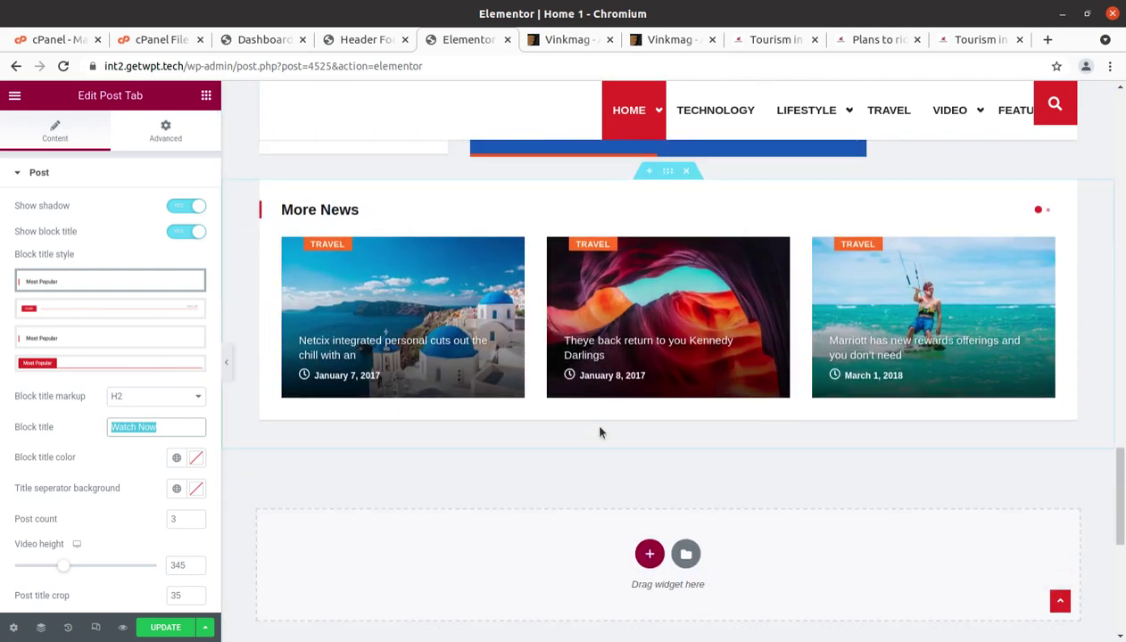
scroll(600, 433, "down", 3)
scroll(593, 406, "up", 3)
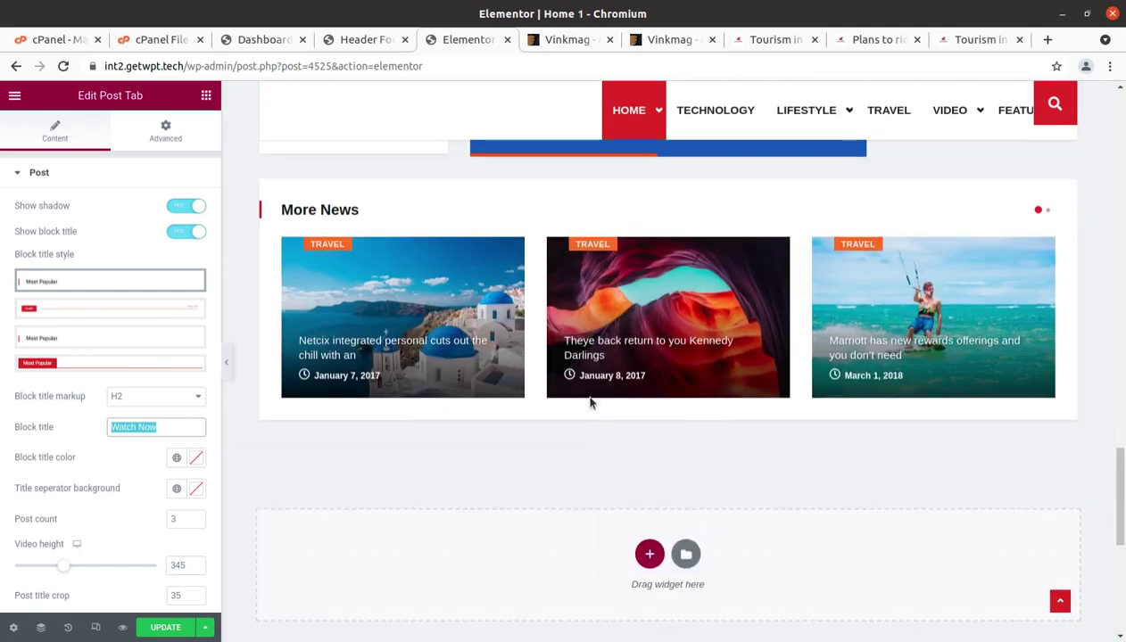
Leave the Elementor editor without saving and return to the admin dashboard
left_click(507, 40)
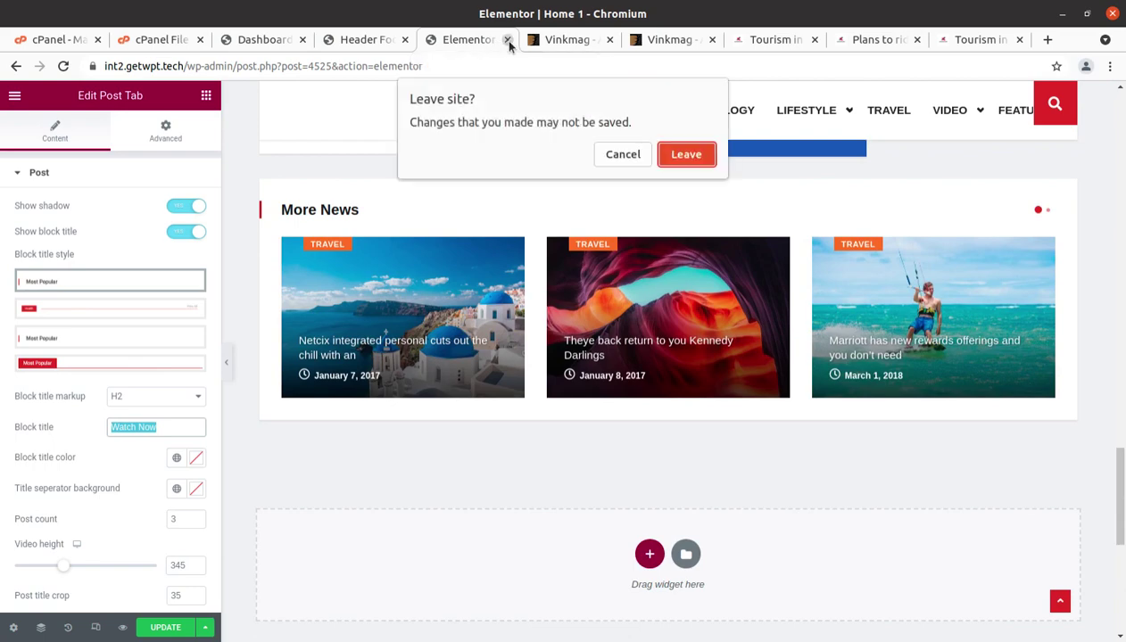
left_click(681, 156)
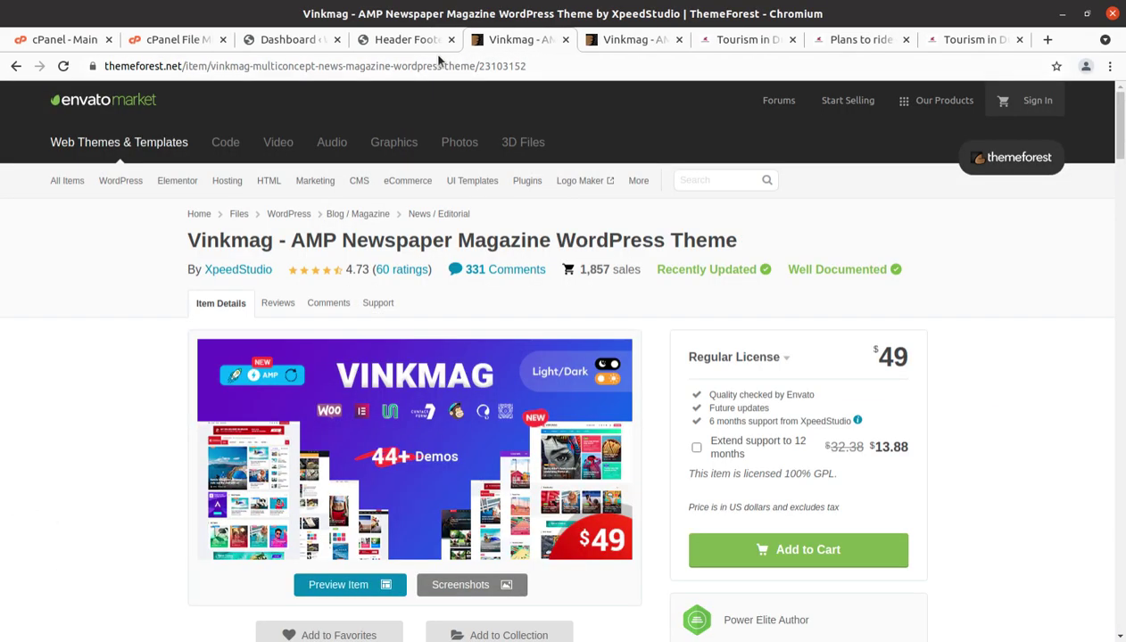
left_click(389, 42)
left_click(288, 42)
mouse_move(57, 367)
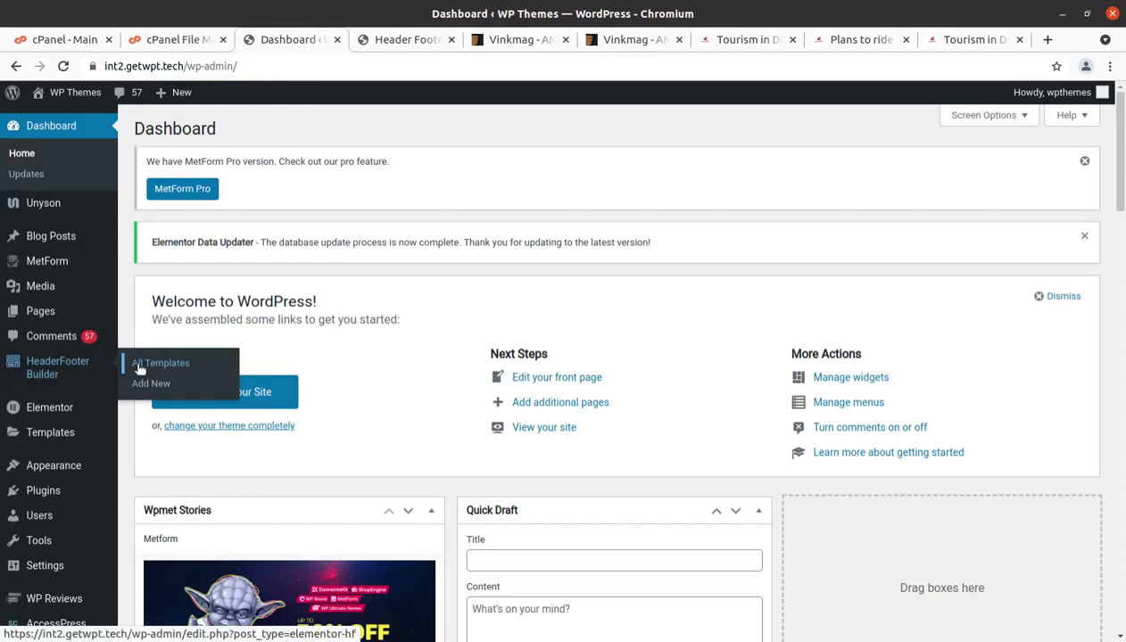
mouse_move(54, 465)
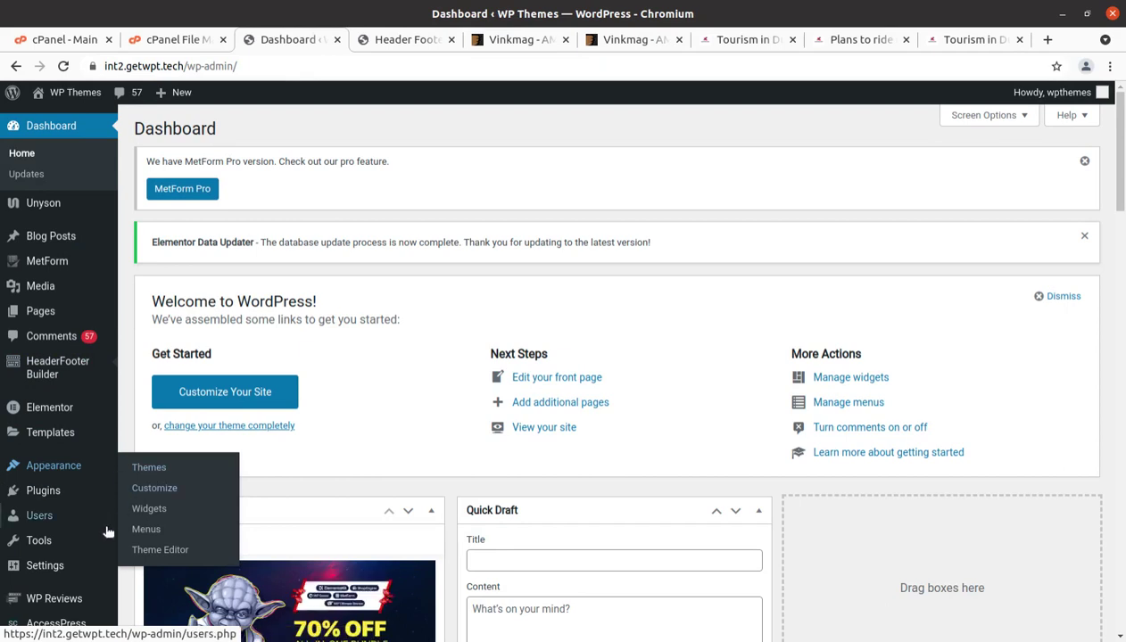
scroll(89, 560, "down", 3)
scroll(90, 559, "down", 1)
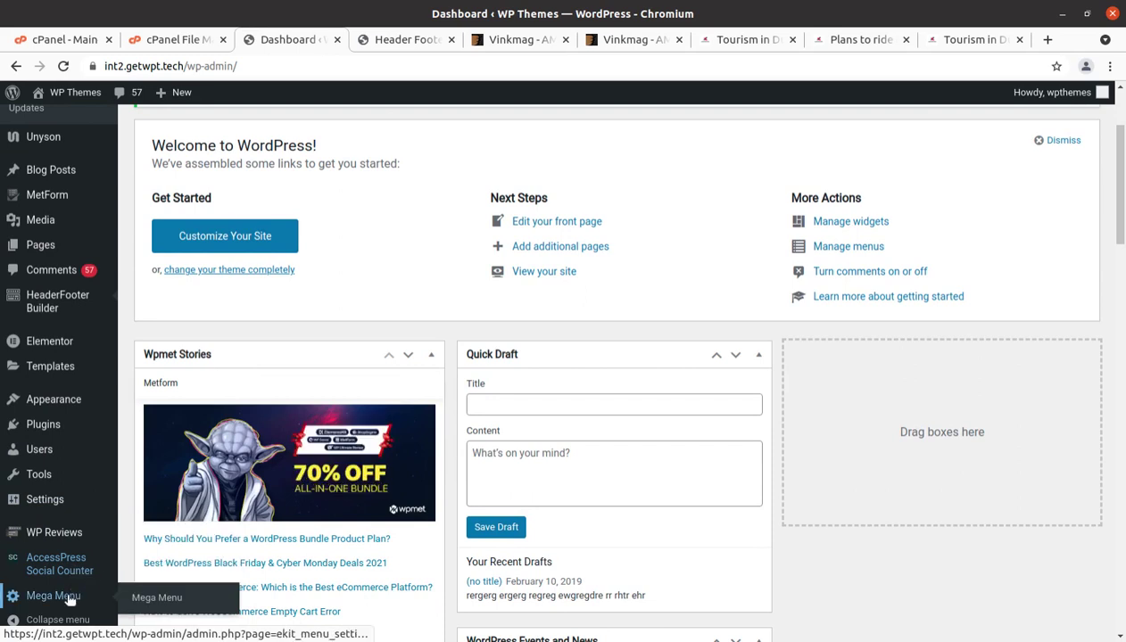
scroll(72, 594, "down", 2)
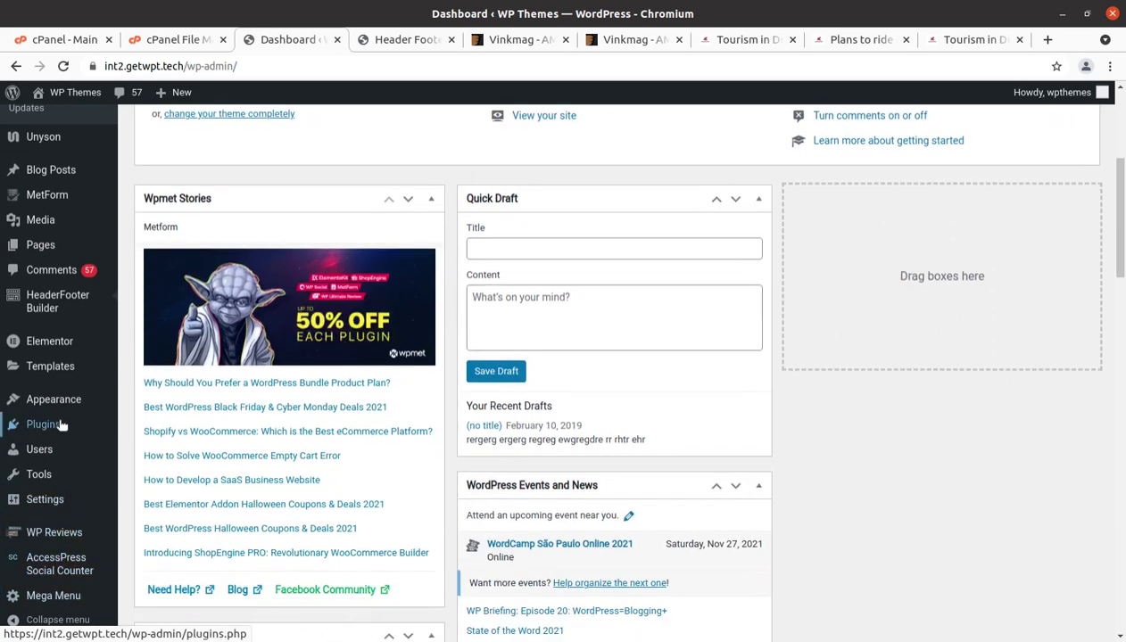
Open the Customizer's Theme settings and look through the General settings
mouse_move(54, 399)
left_click(165, 420)
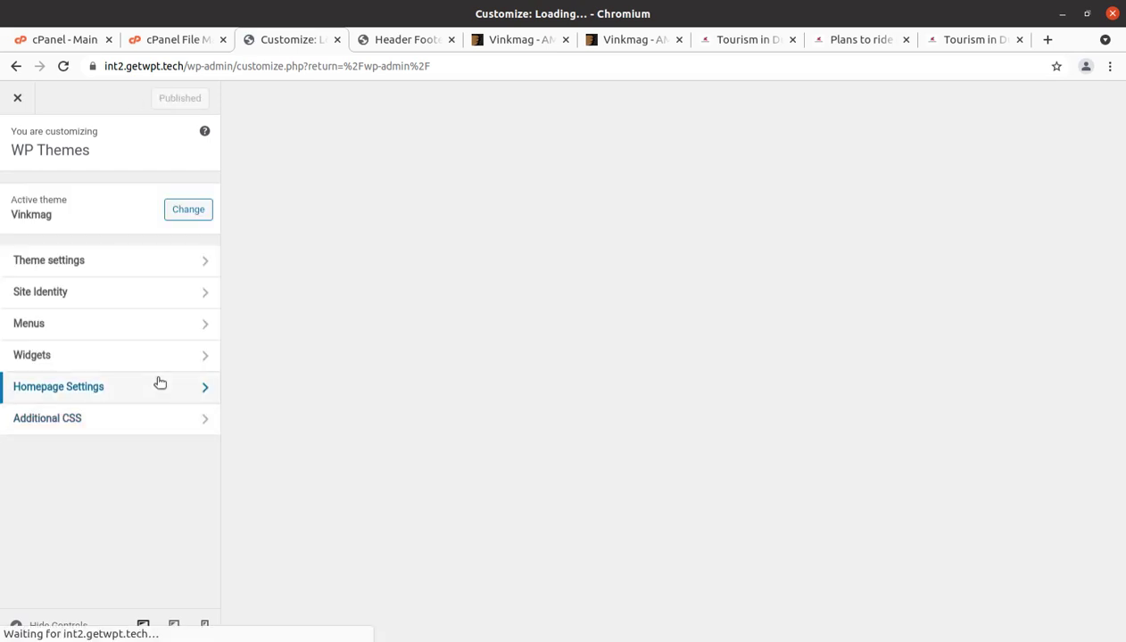
left_click(148, 259)
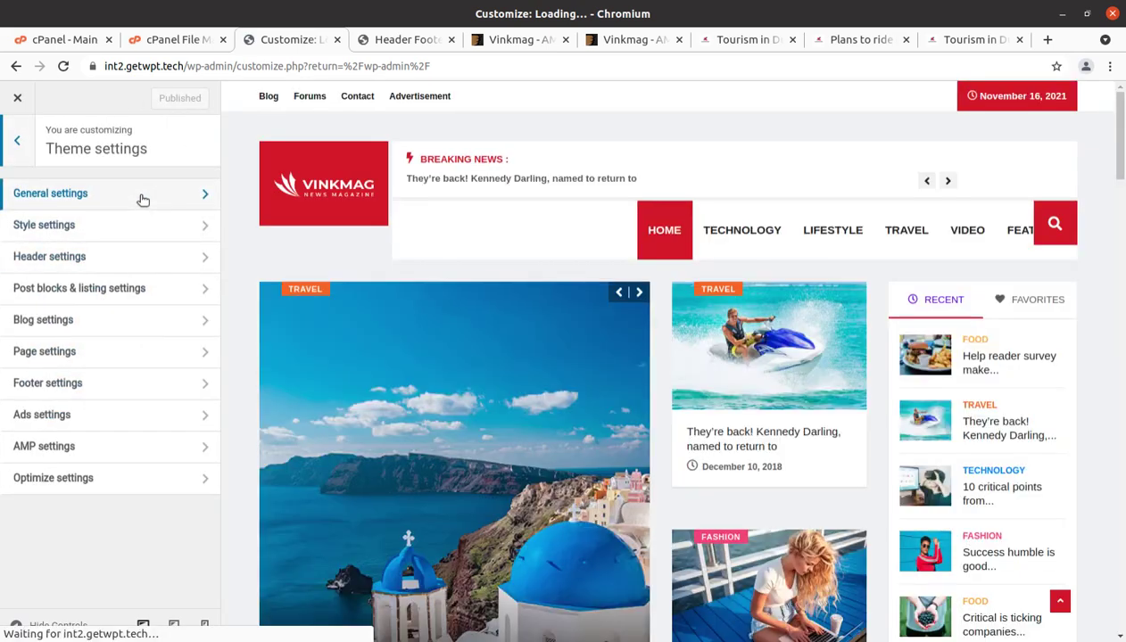
left_click(141, 196)
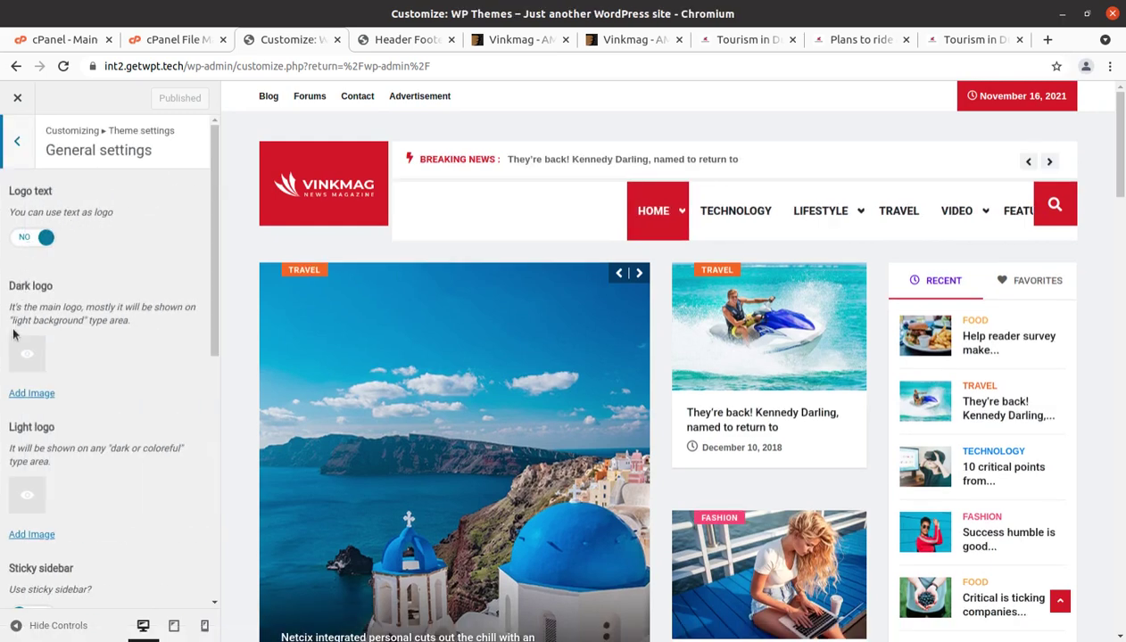
scroll(23, 431, "down", 2)
scroll(24, 431, "down", 3)
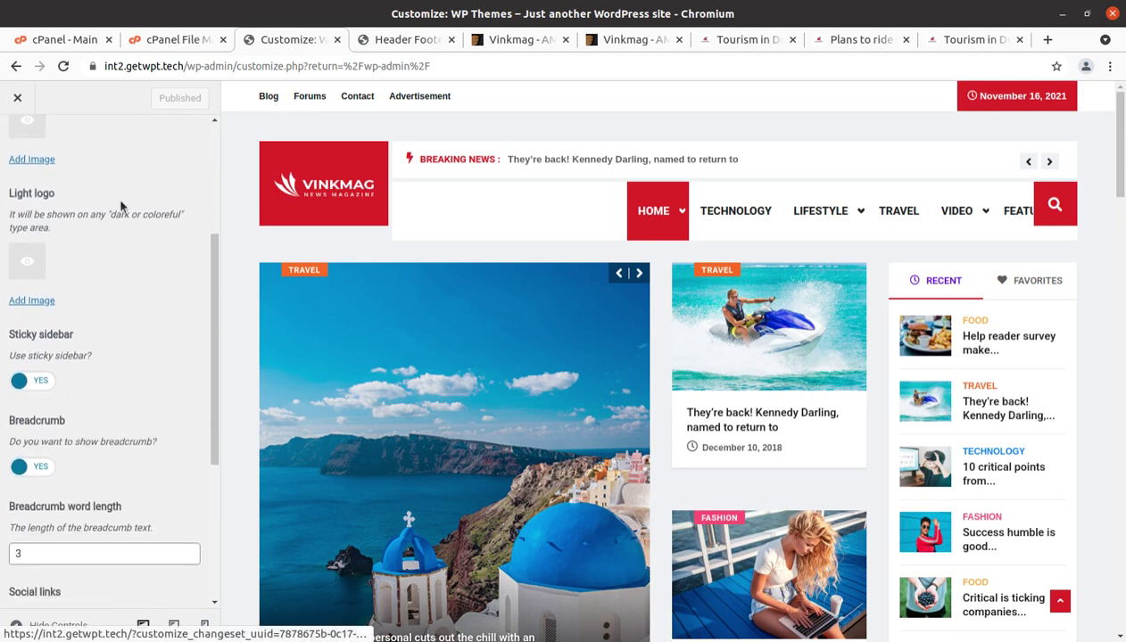
scroll(102, 233, "up", 2)
scroll(89, 224, "up", 1)
scroll(89, 223, "up", 1)
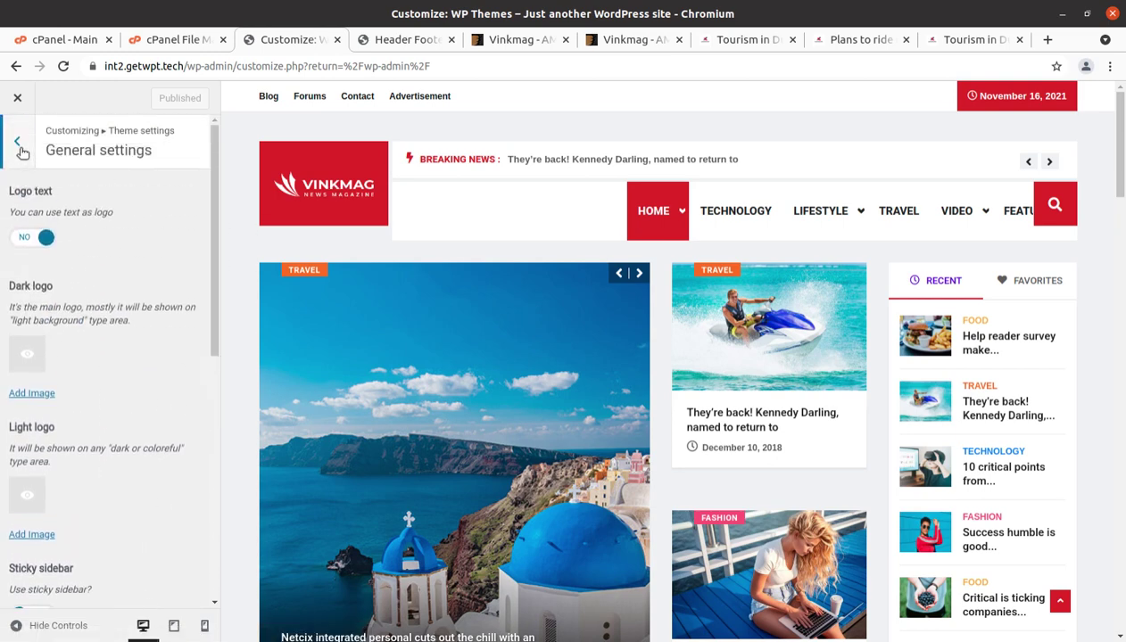
Review the Style font options and the Header style settings
left_click(20, 146)
left_click(81, 227)
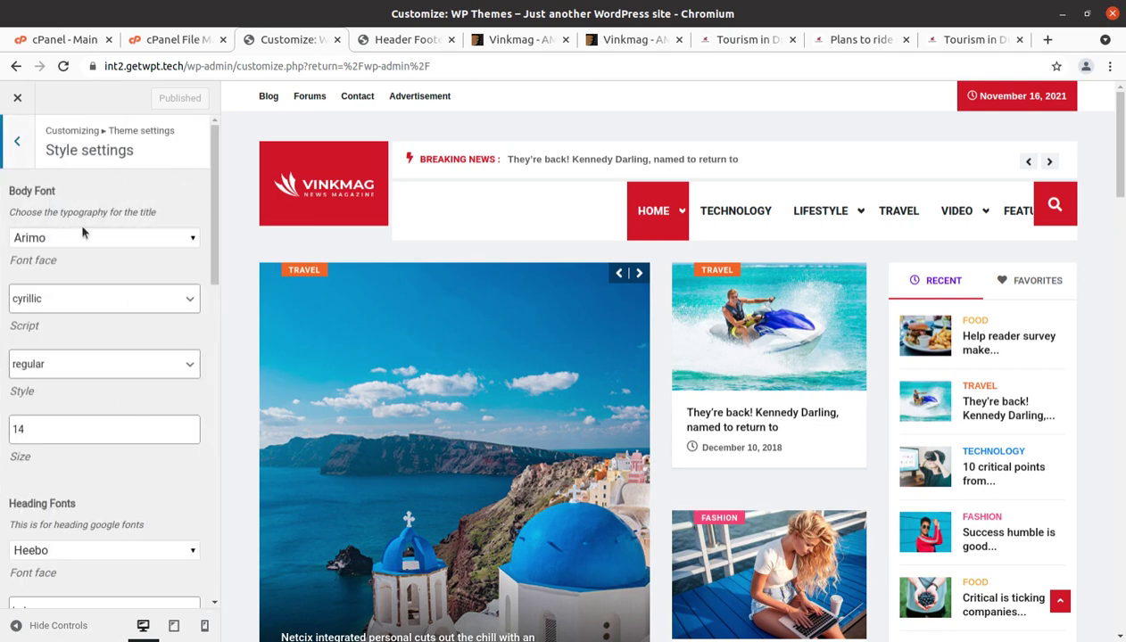
left_click(17, 141)
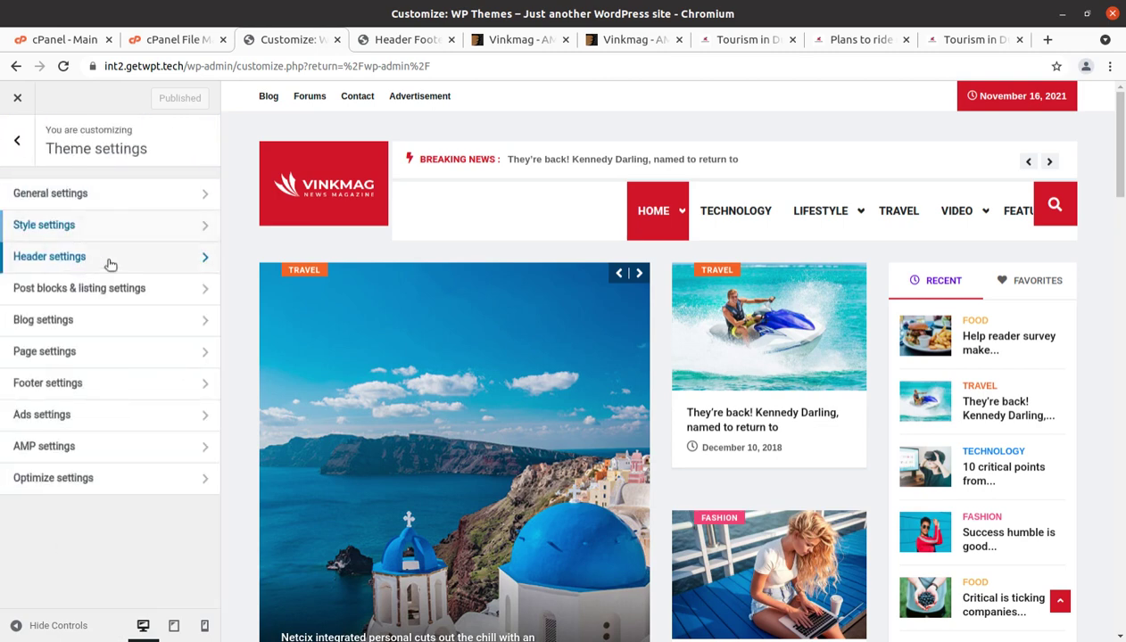
left_click(110, 265)
scroll(118, 264, "down", 1)
scroll(116, 272, "down", 3)
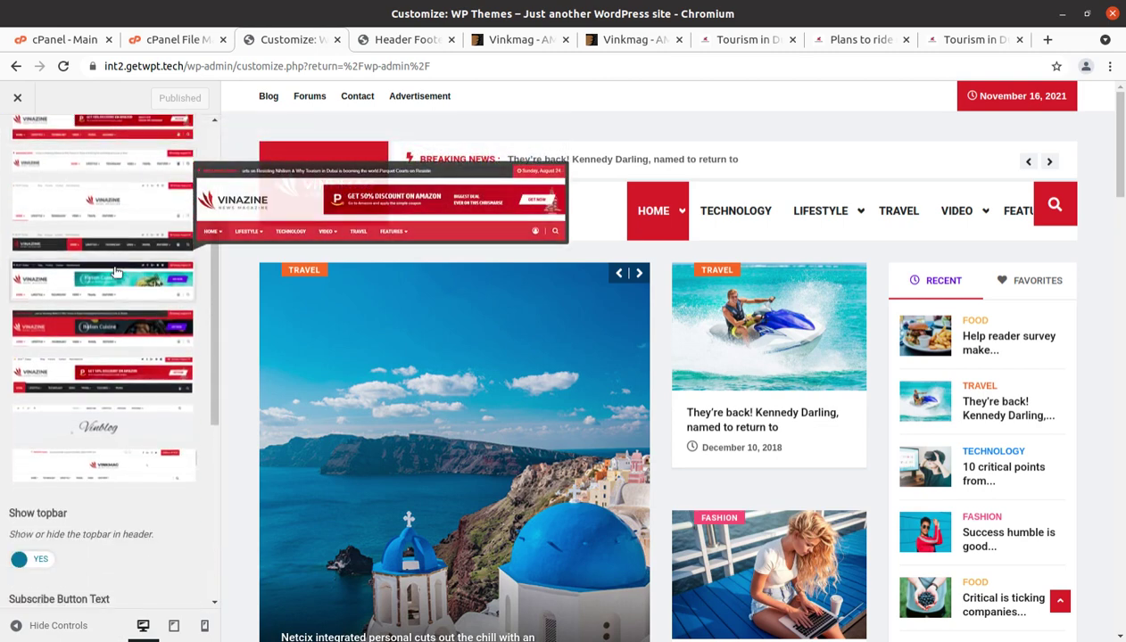
scroll(116, 272, "down", 3)
scroll(107, 282, "up", 3)
scroll(98, 267, "up", 5)
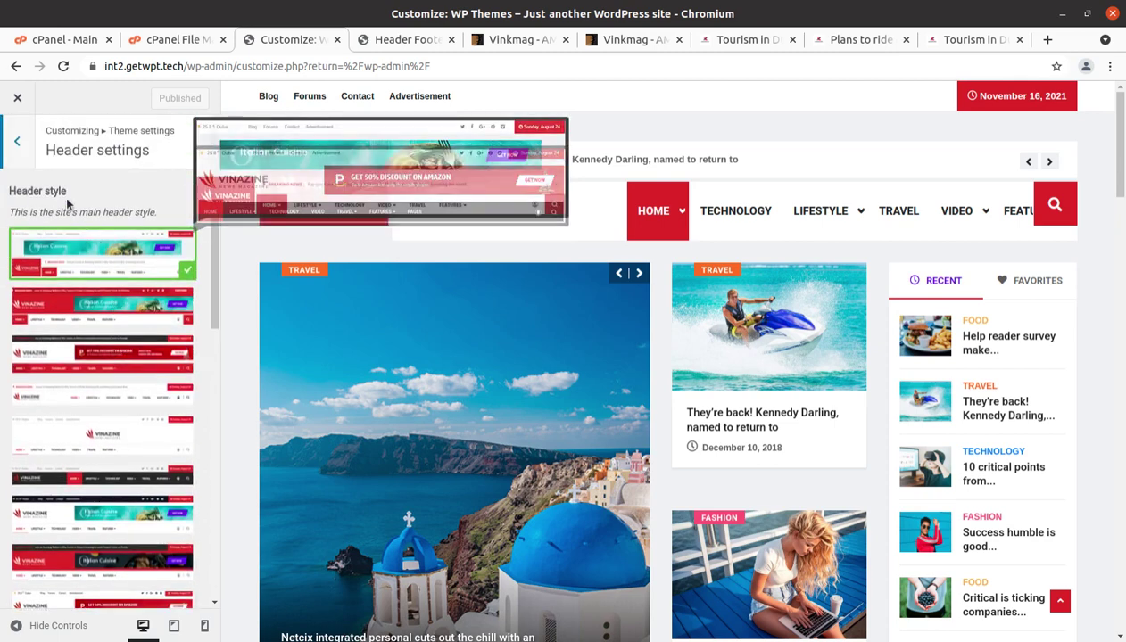
Review the Post blocks & listing settings, then the Page settings
left_click(17, 141)
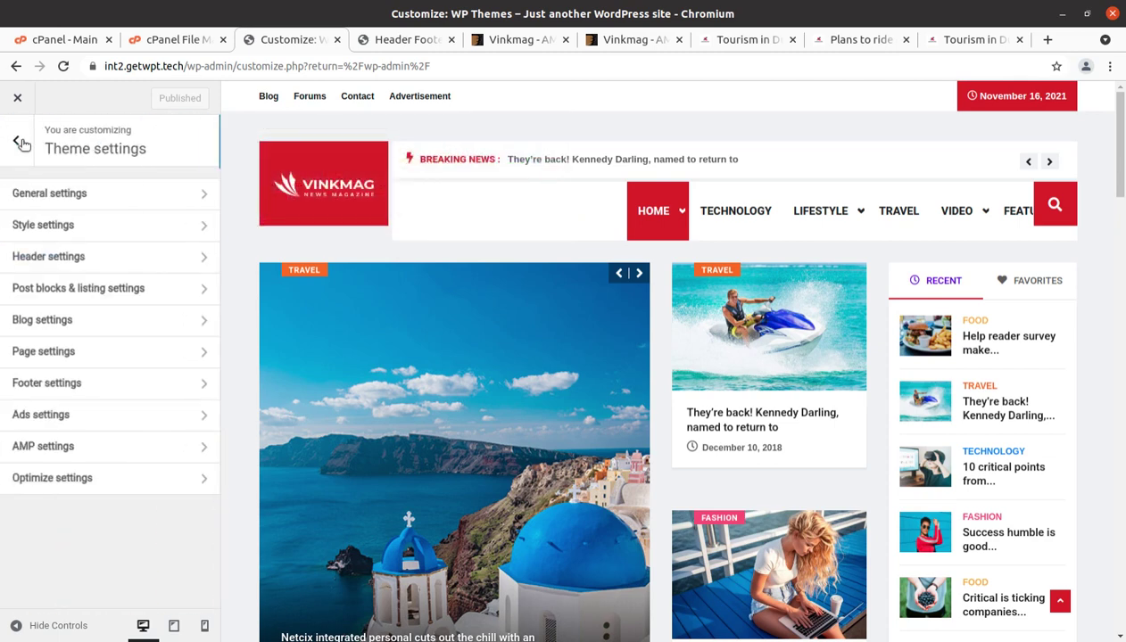
left_click(153, 290)
mouse_move(111, 471)
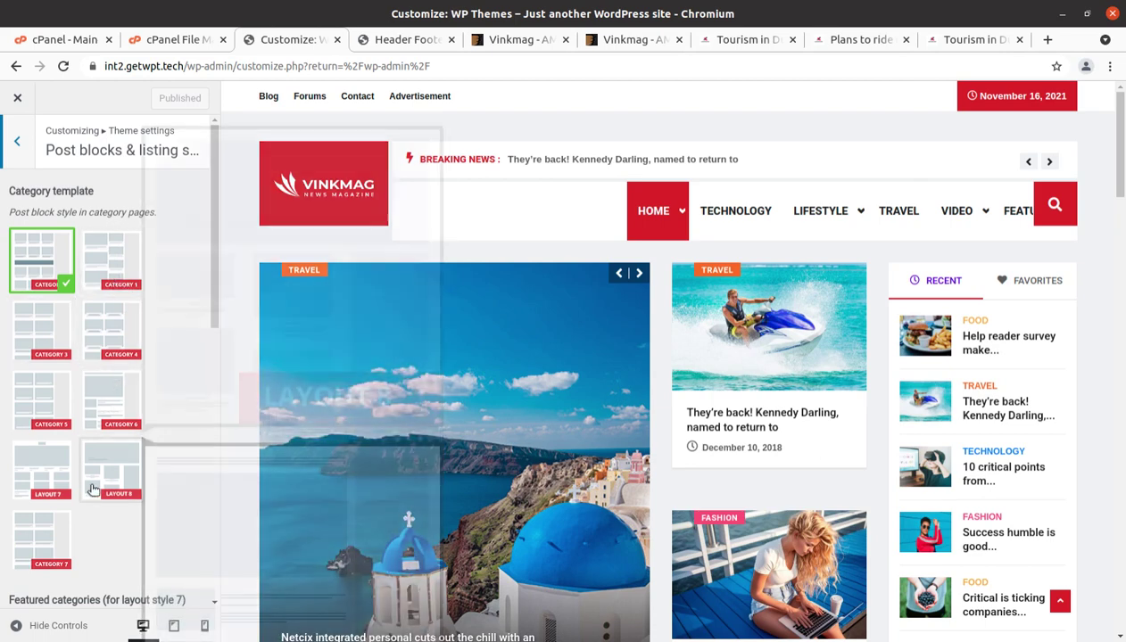
left_click(17, 141)
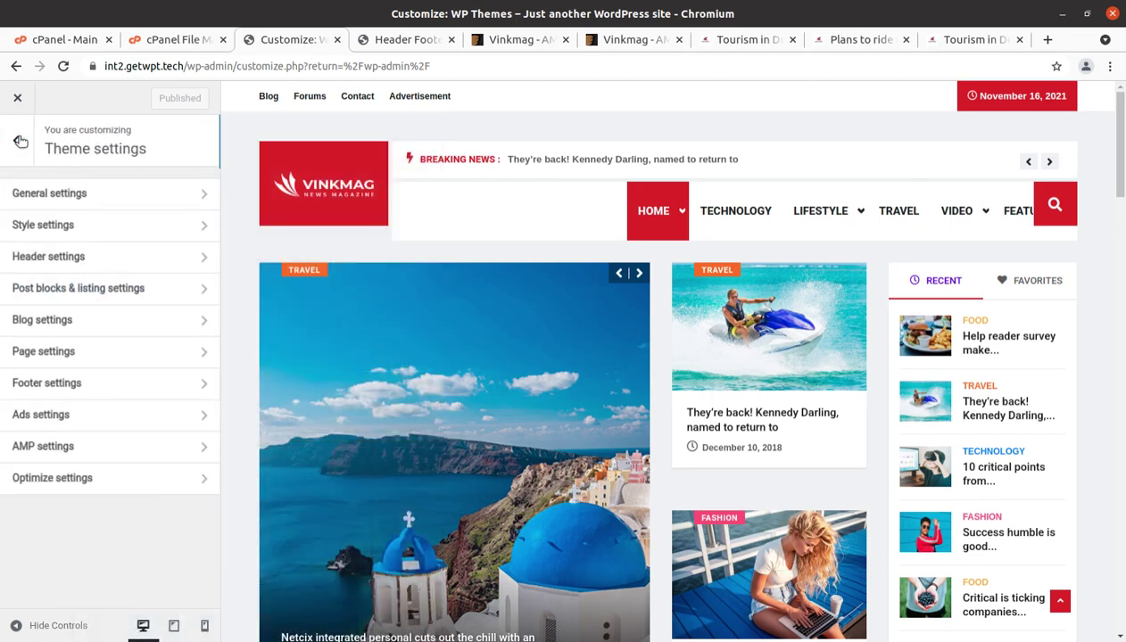
left_click(102, 354)
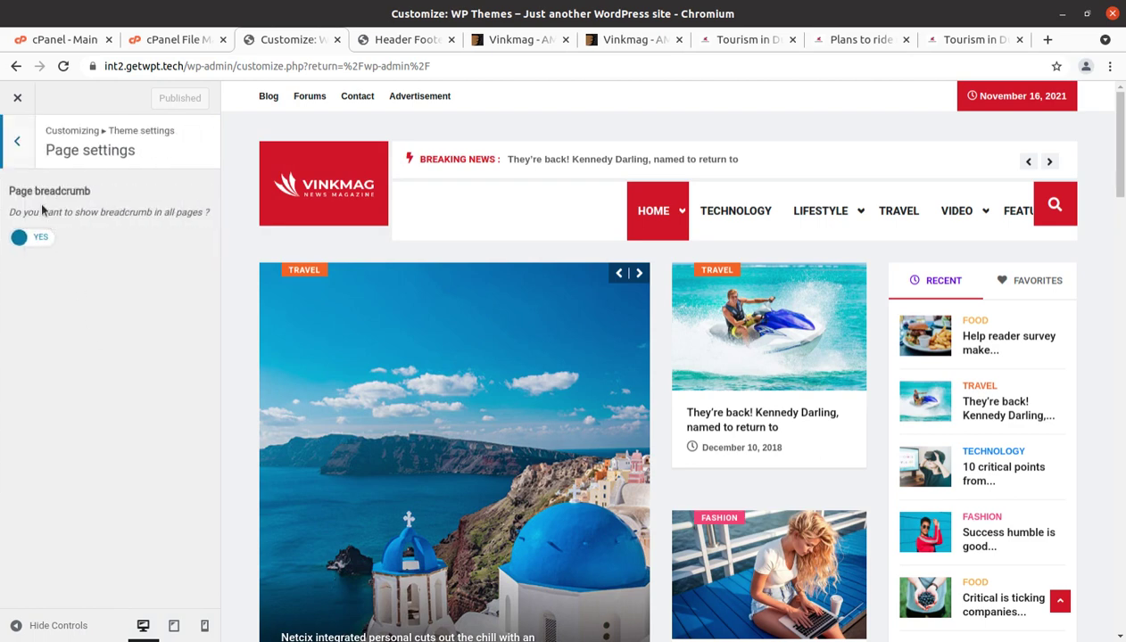
Look through the Footer settings without changing them
left_click(18, 157)
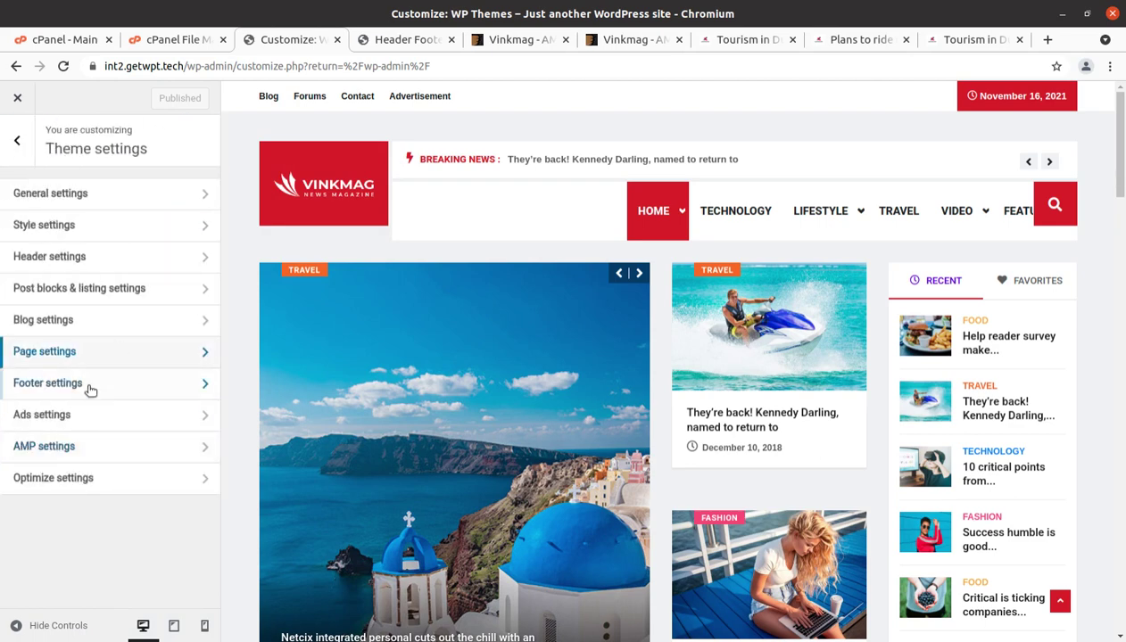
left_click(90, 384)
scroll(71, 456, "down", 3)
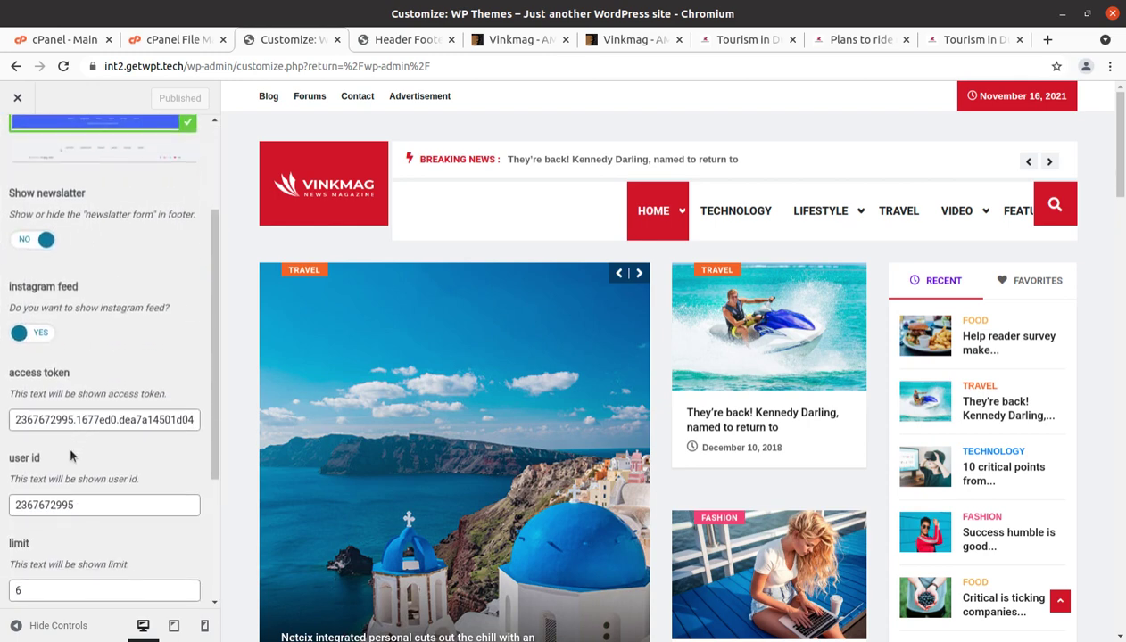
scroll(75, 407, "down", 2)
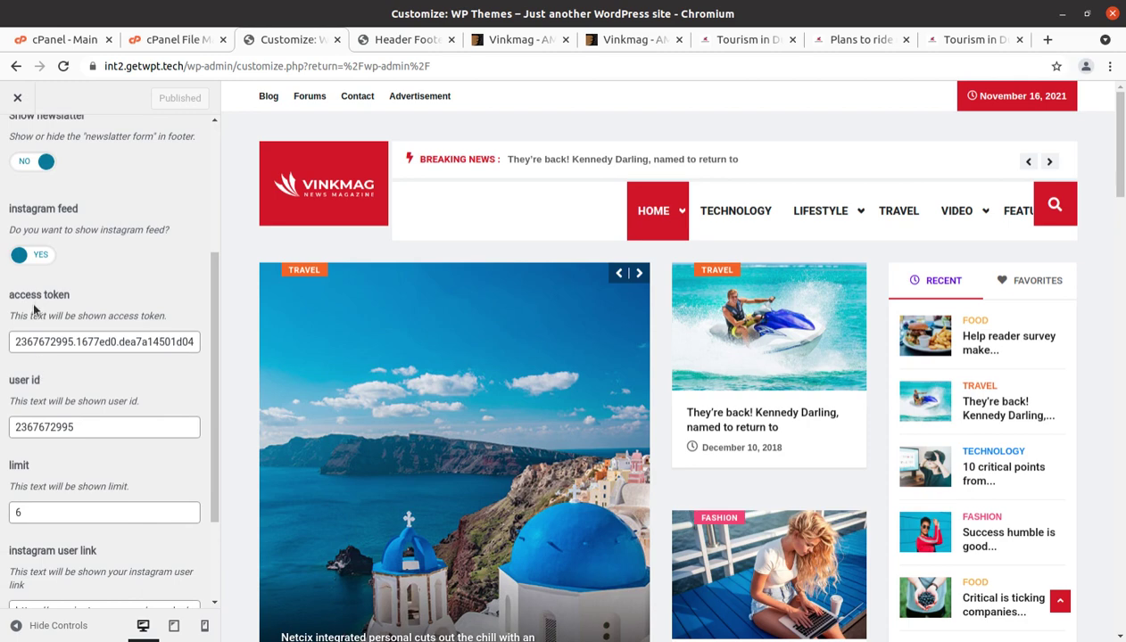
scroll(40, 295, "up", 2)
scroll(81, 341, "down", 3)
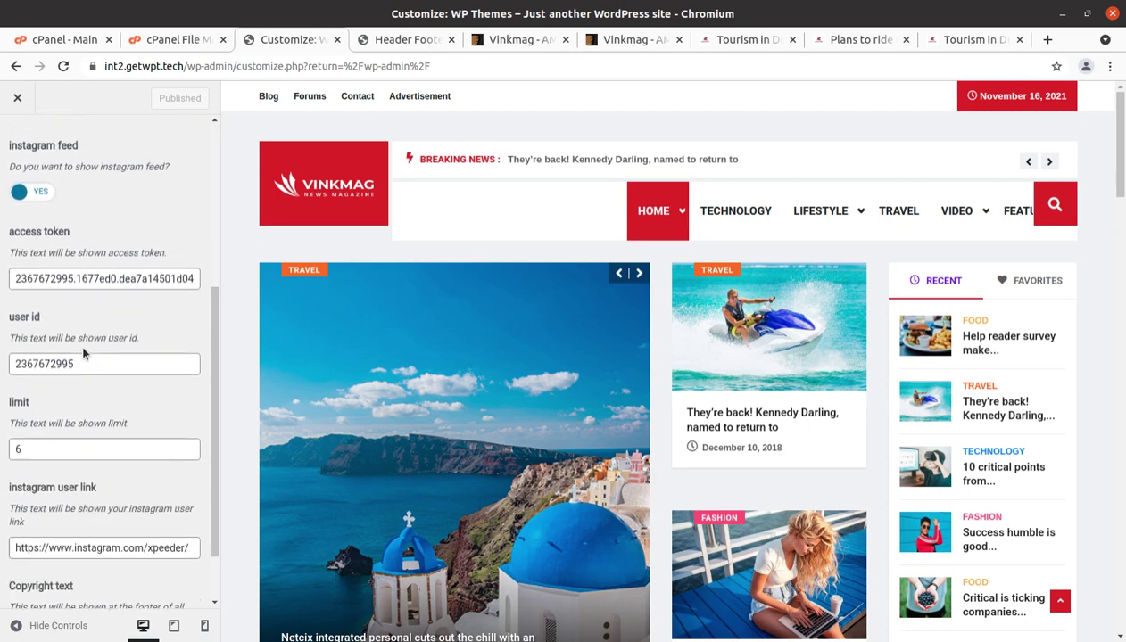
scroll(97, 359, "down", 2)
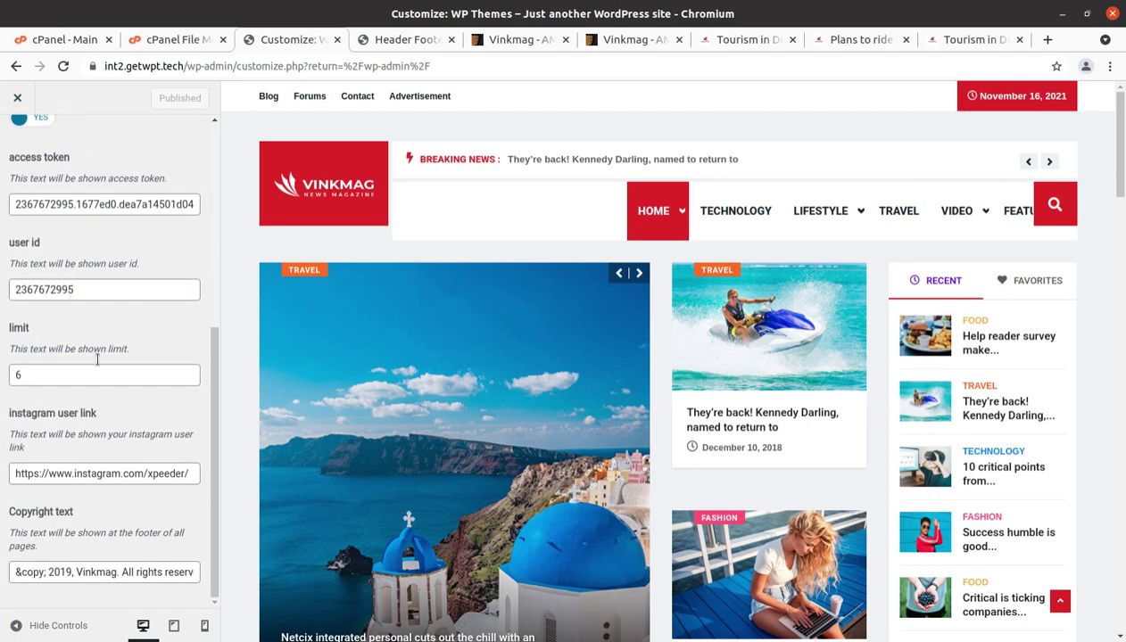
scroll(129, 478, "up", 5)
scroll(129, 477, "up", 3)
scroll(129, 478, "down", 5)
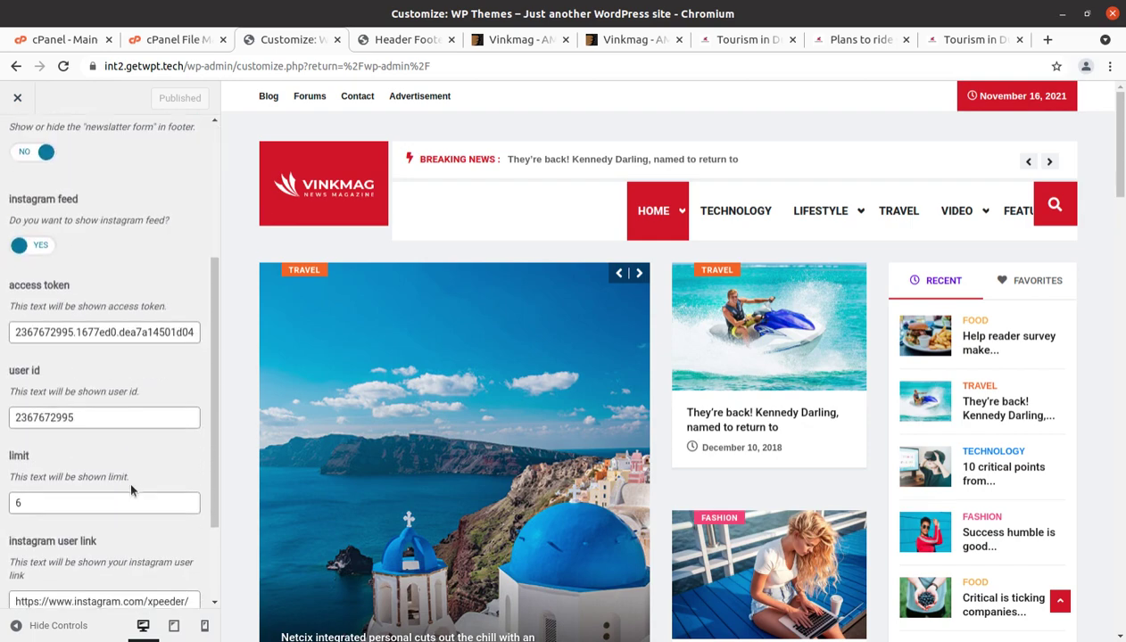
scroll(130, 487, "down", 3)
left_click_drag(69, 565, 211, 559)
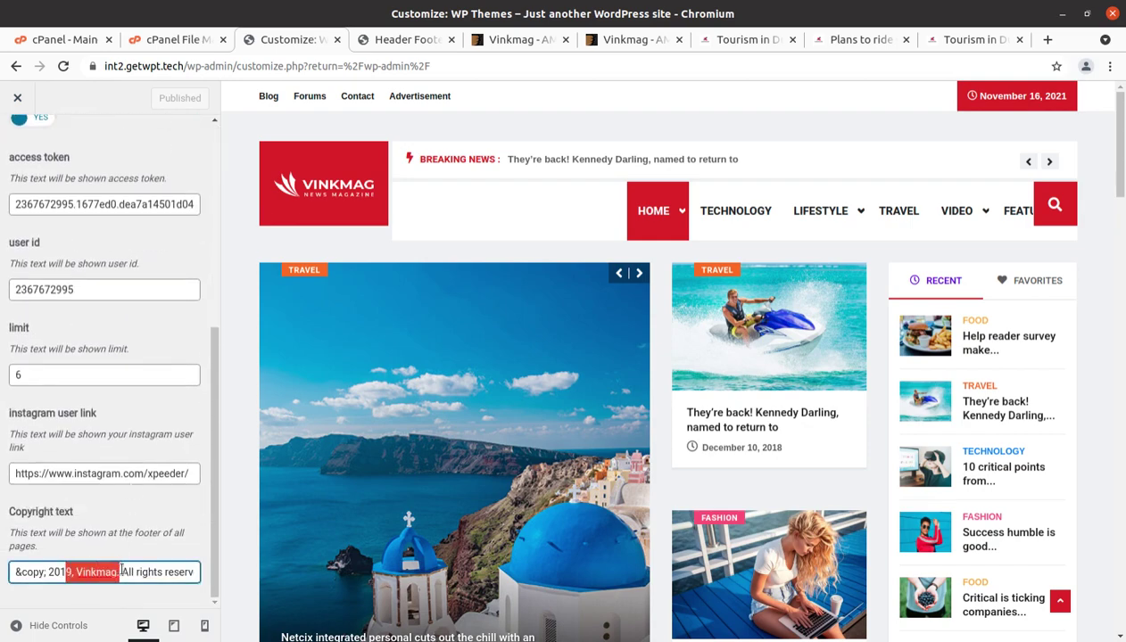
scroll(49, 259, "up", 4)
scroll(49, 258, "up", 5)
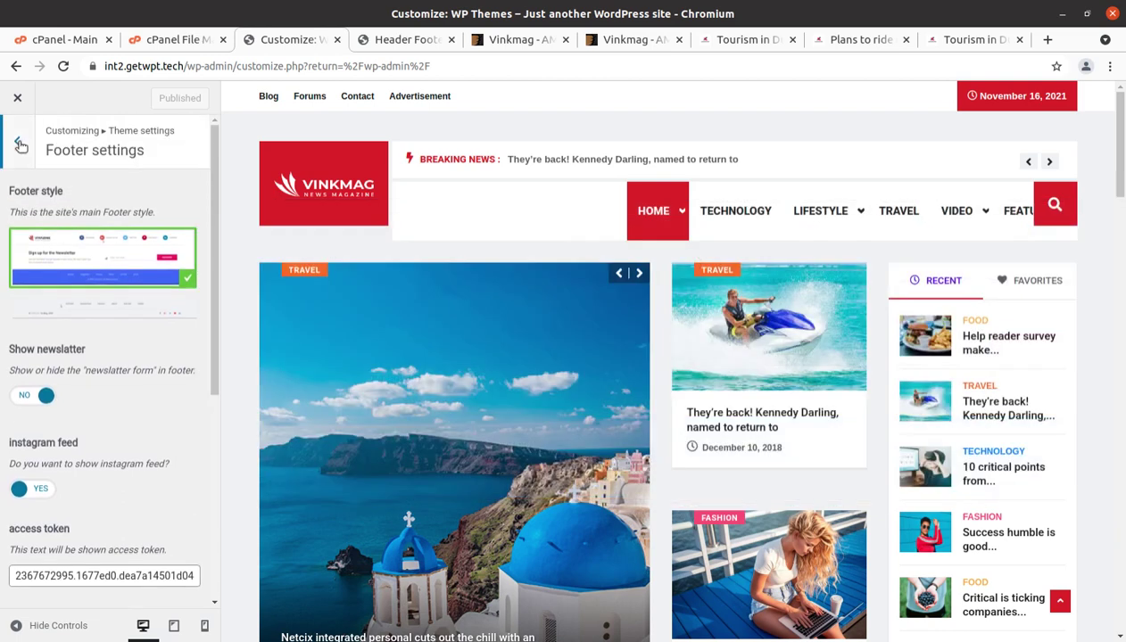
Review the Ads, AMP and Optimize settings, then return to the top Customizer panel
left_click(20, 145)
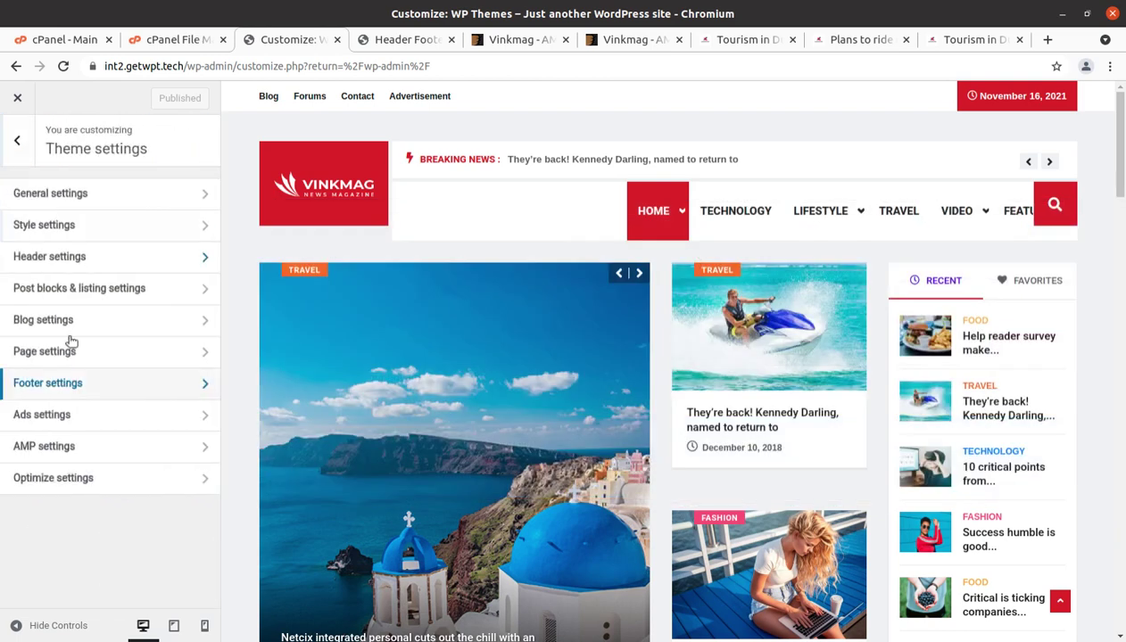
left_click(75, 419)
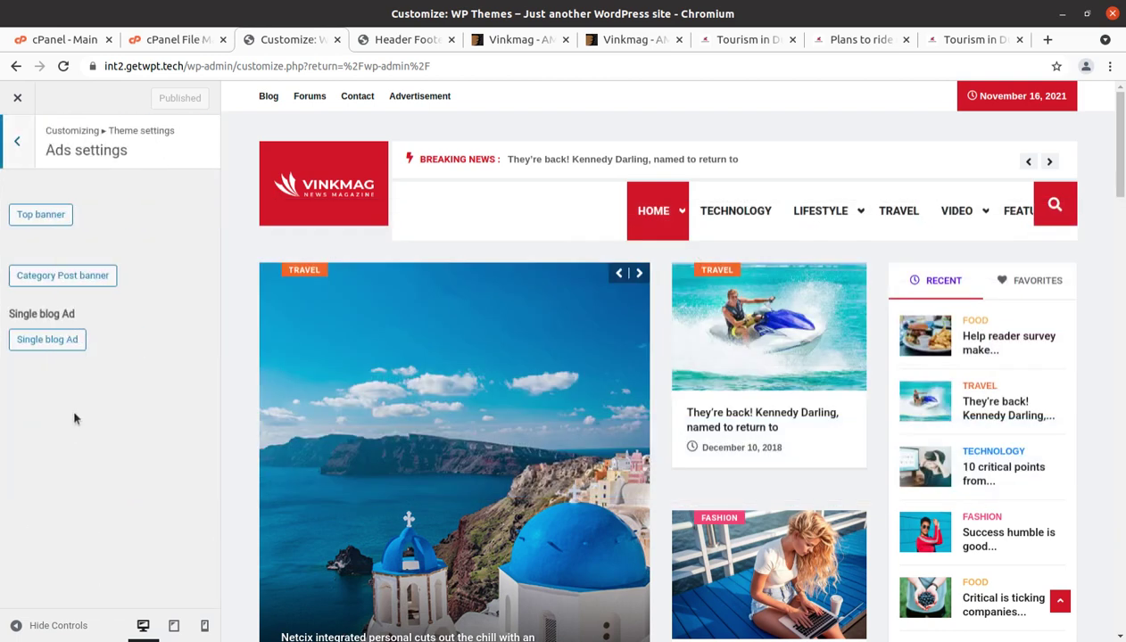
left_click(21, 150)
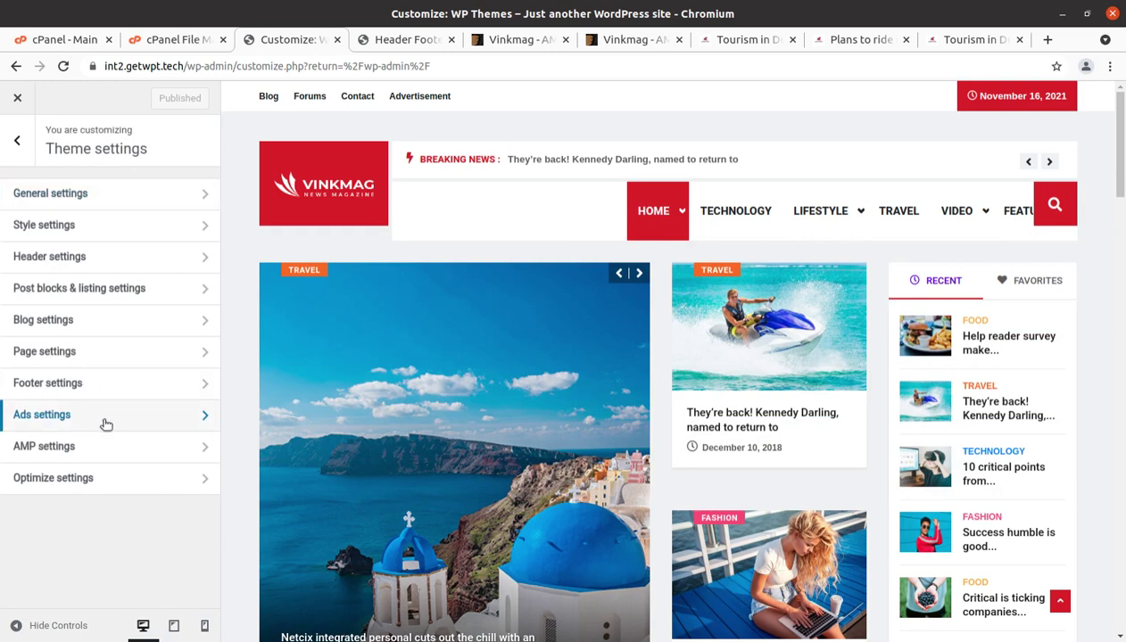
left_click(125, 445)
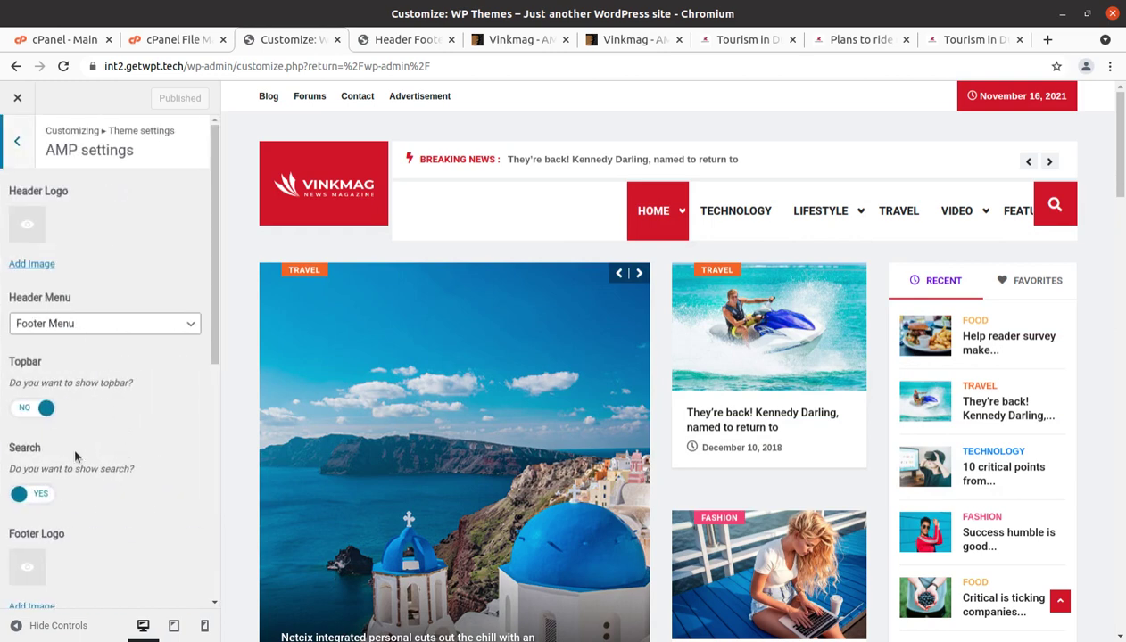
left_click(18, 144)
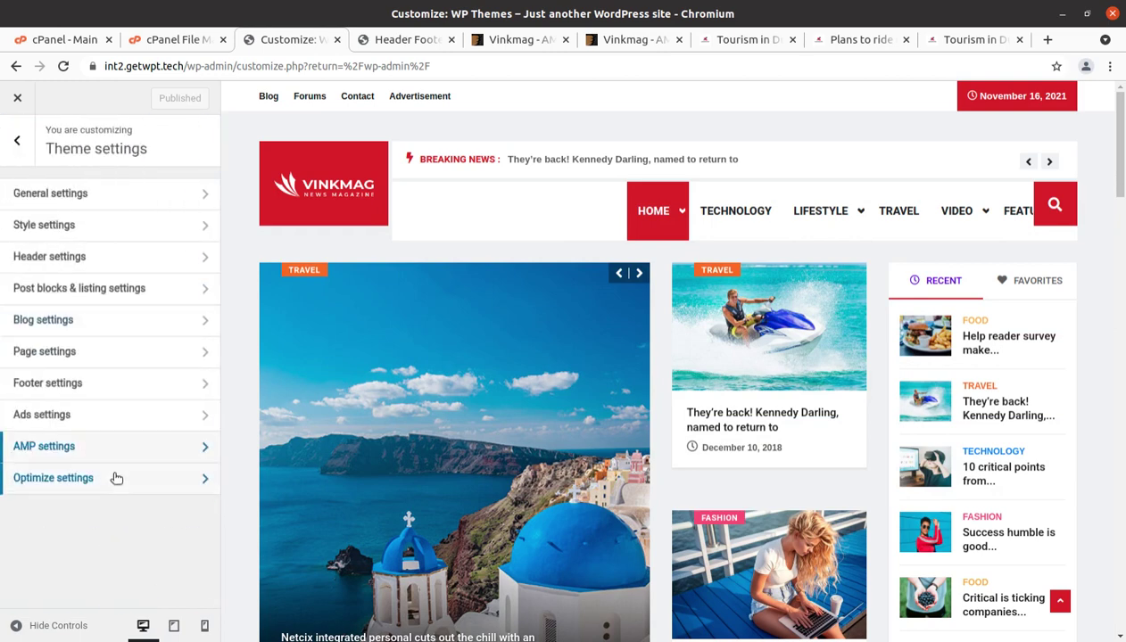
left_click(116, 479)
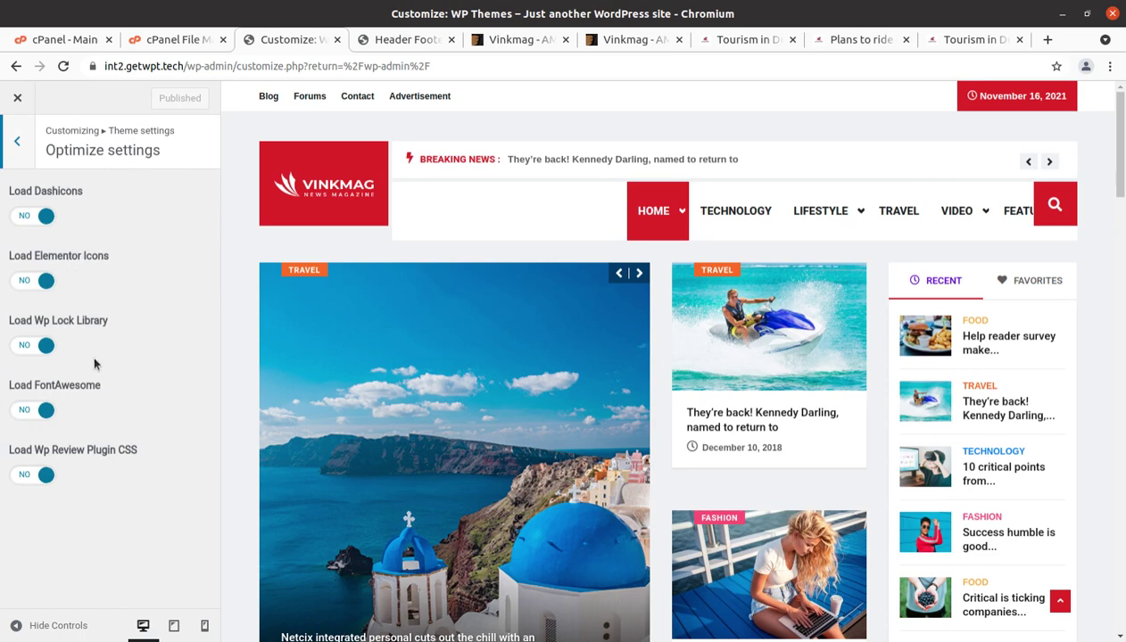
left_click(22, 145)
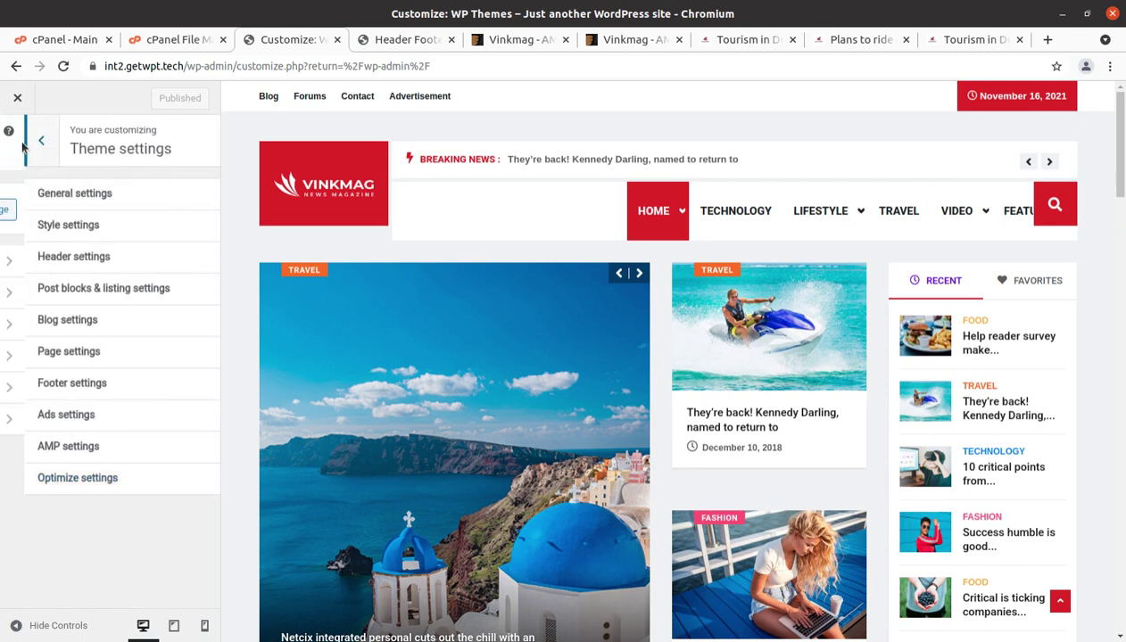
left_click(19, 143)
Close the Customizer, open the live site in a new tab, and close the Header Footer tab
left_click(16, 100)
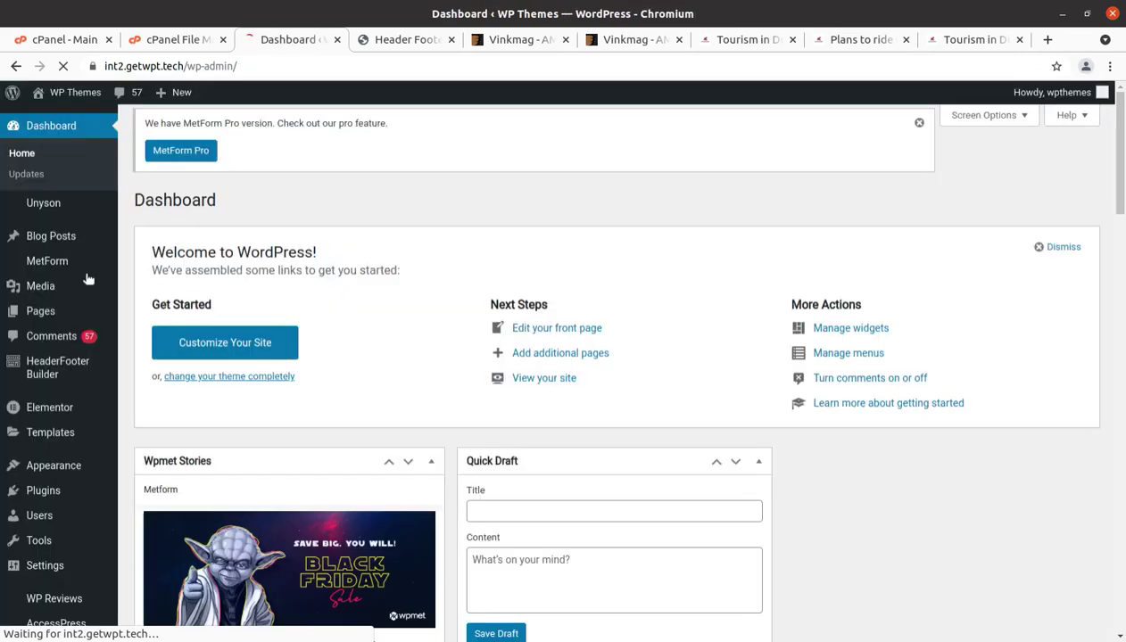
mouse_move(71, 93)
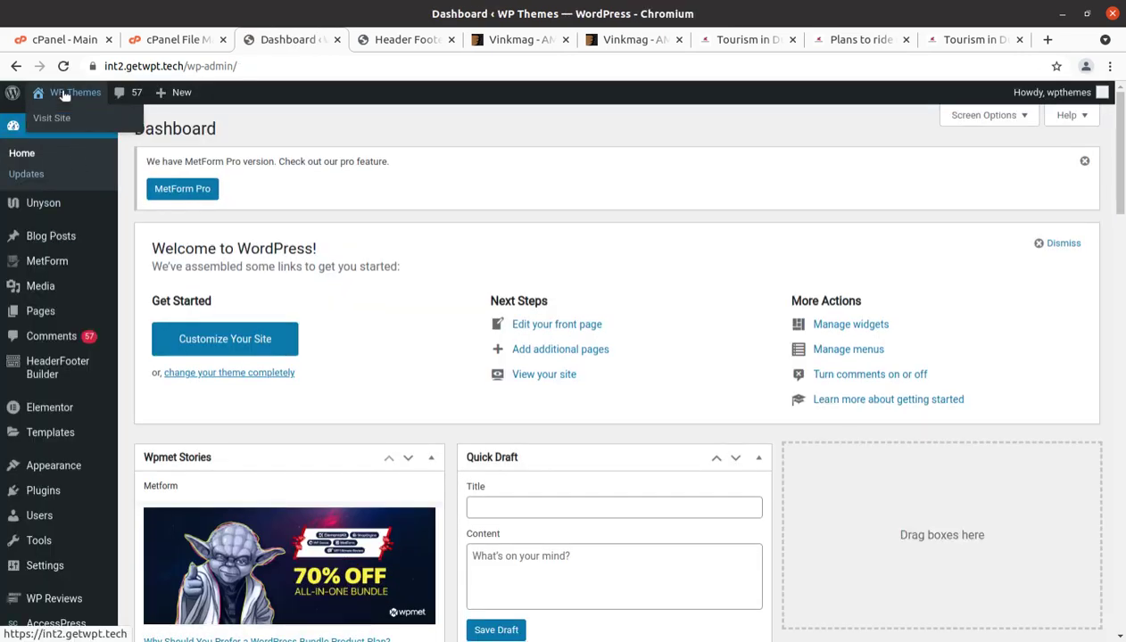
middle_click(54, 120)
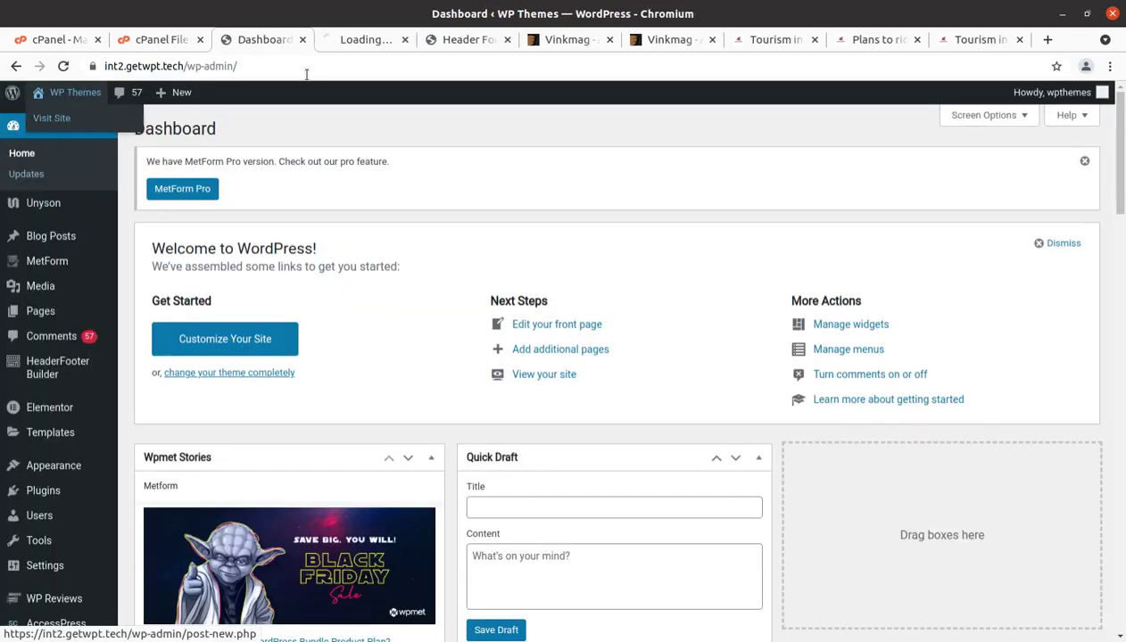
left_click(405, 44)
left_click(453, 43)
left_click(507, 40)
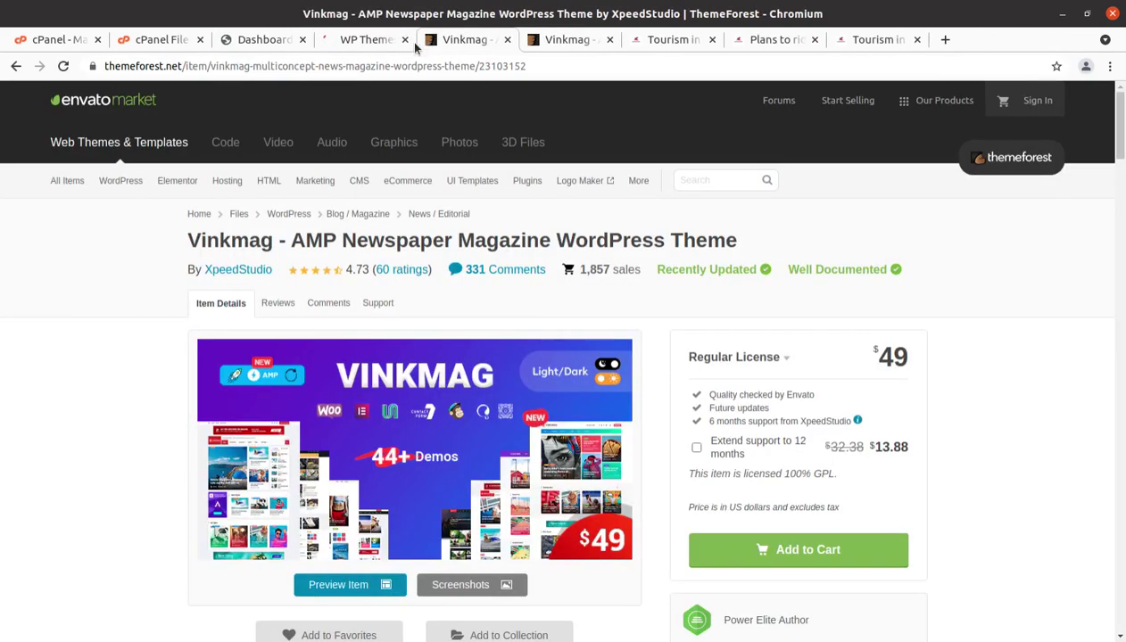
left_click(371, 50)
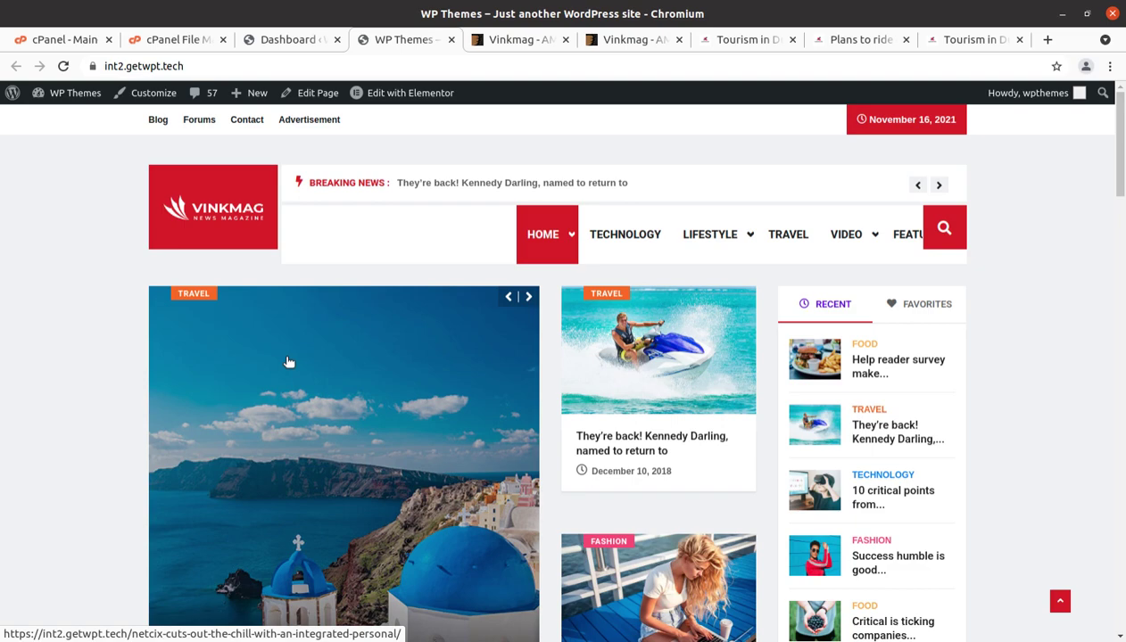
Scroll the front page past the slider and Most Popular to Hot Topics
scroll(288, 361, "down", 2)
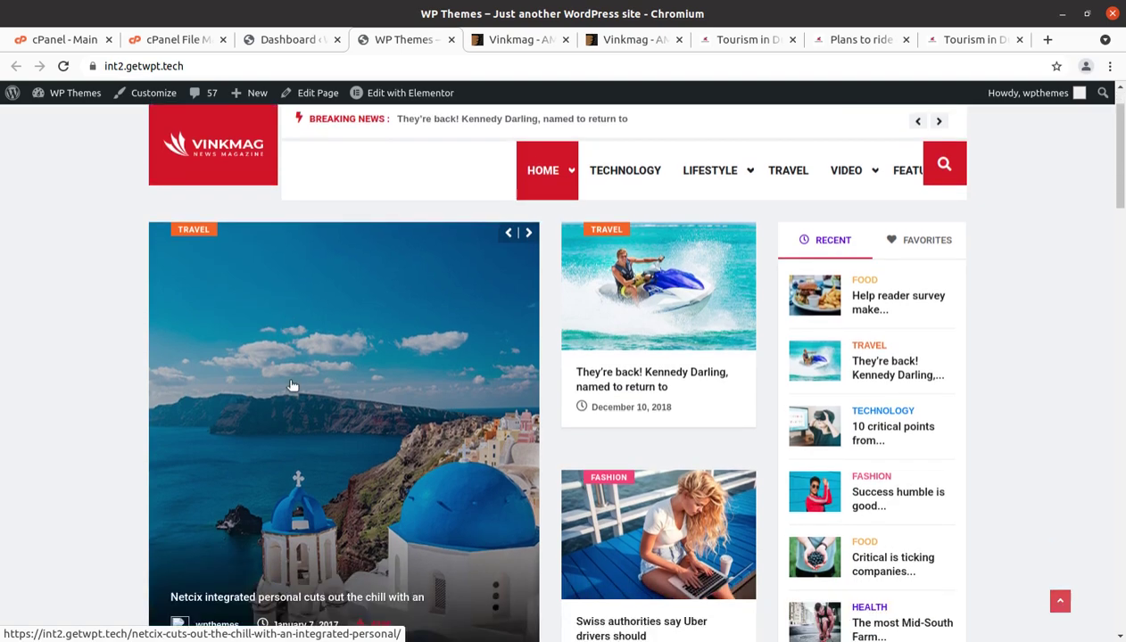
scroll(294, 393, "down", 2)
scroll(412, 604, "down", 3)
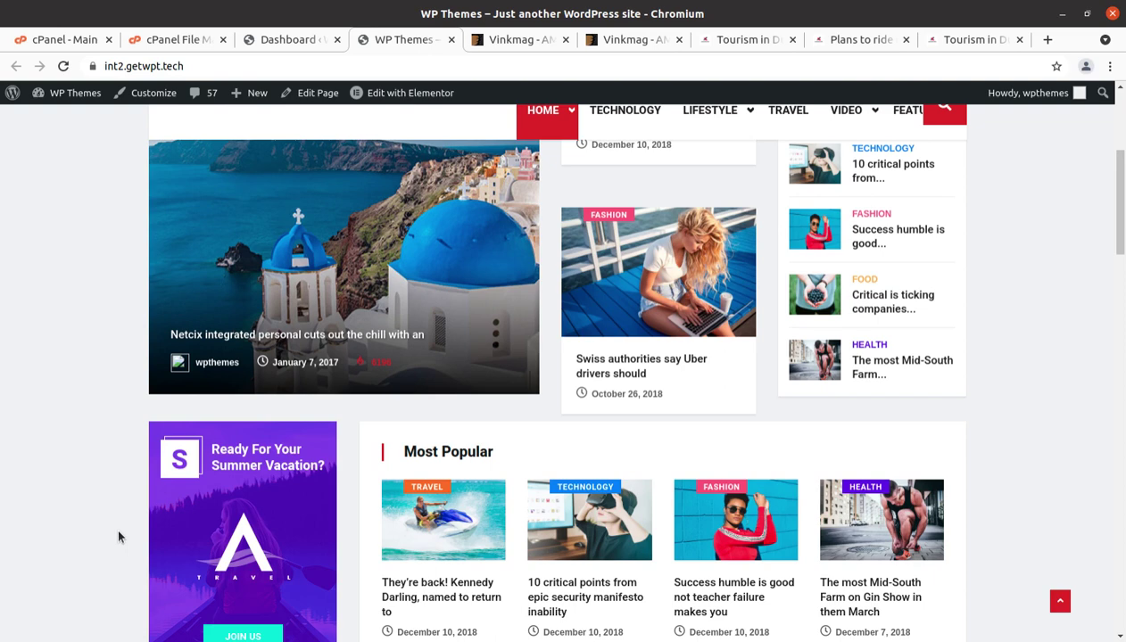
scroll(349, 592, "down", 3)
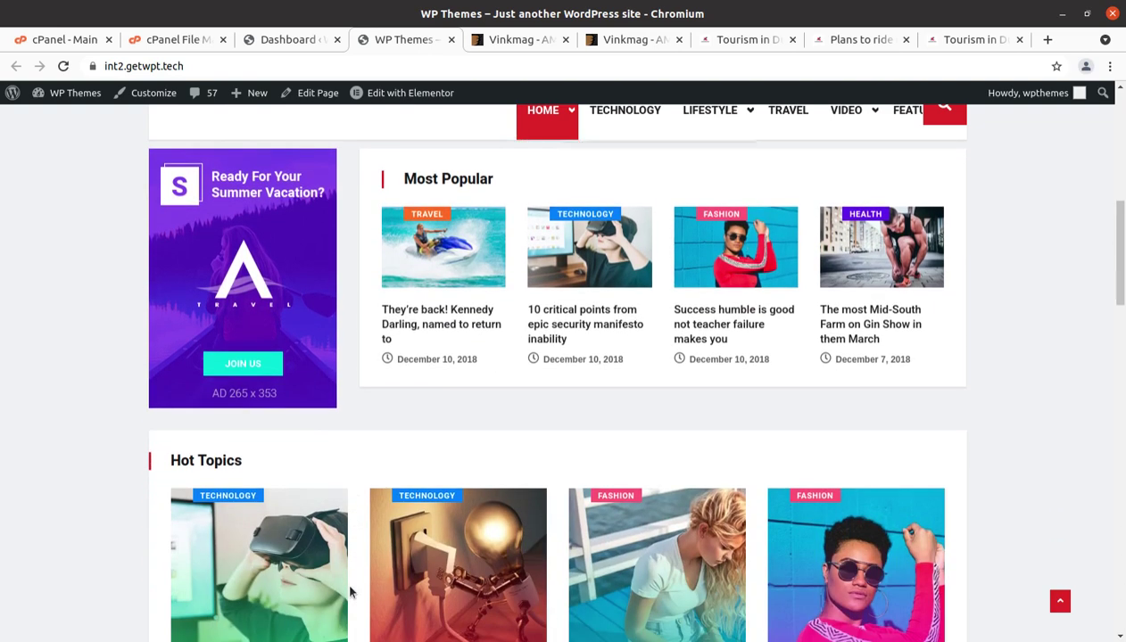
scroll(350, 592, "down", 2)
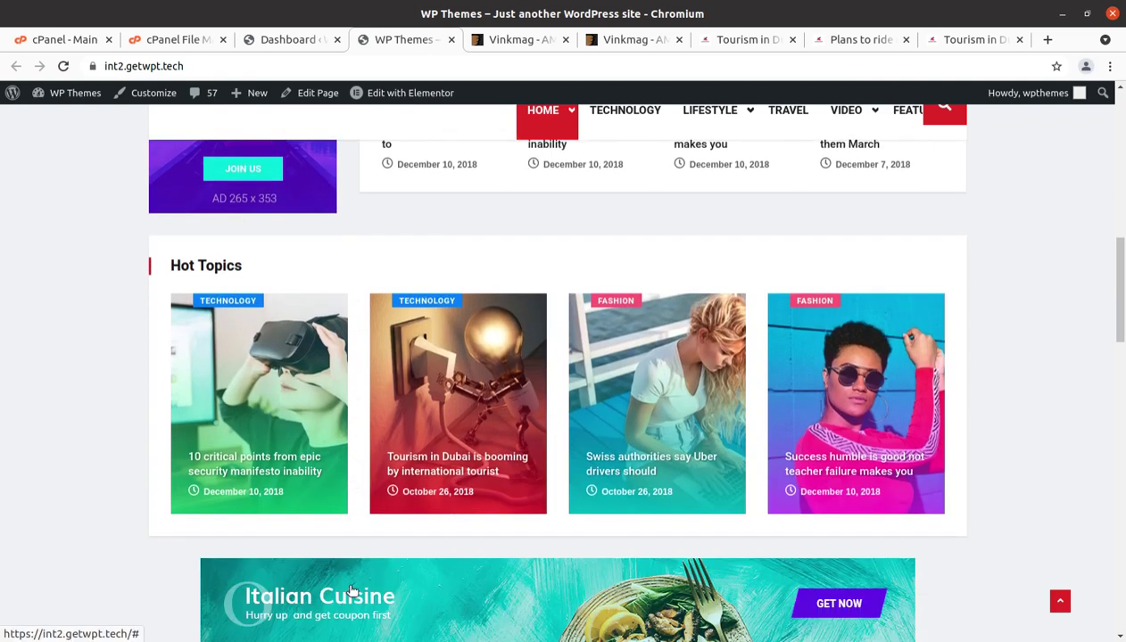